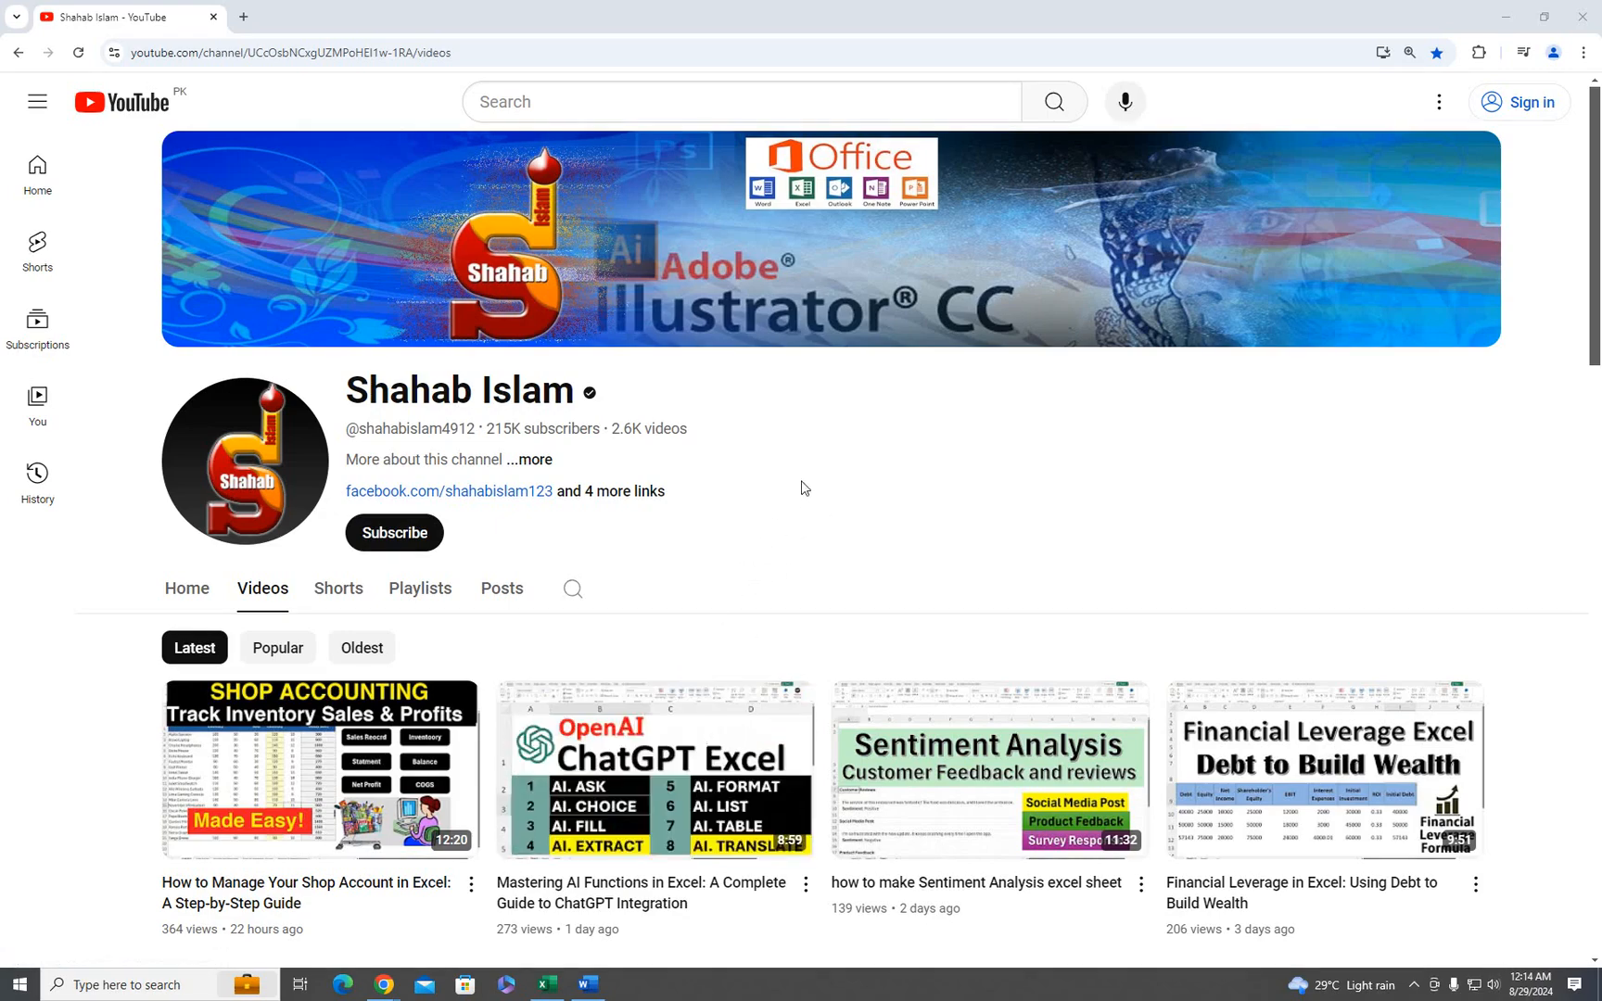
# - Switch to the Excel workbook and enter an AI.TABLE formula in B7 using the danger-animal prompt in A5
pyautogui.click(548, 984)
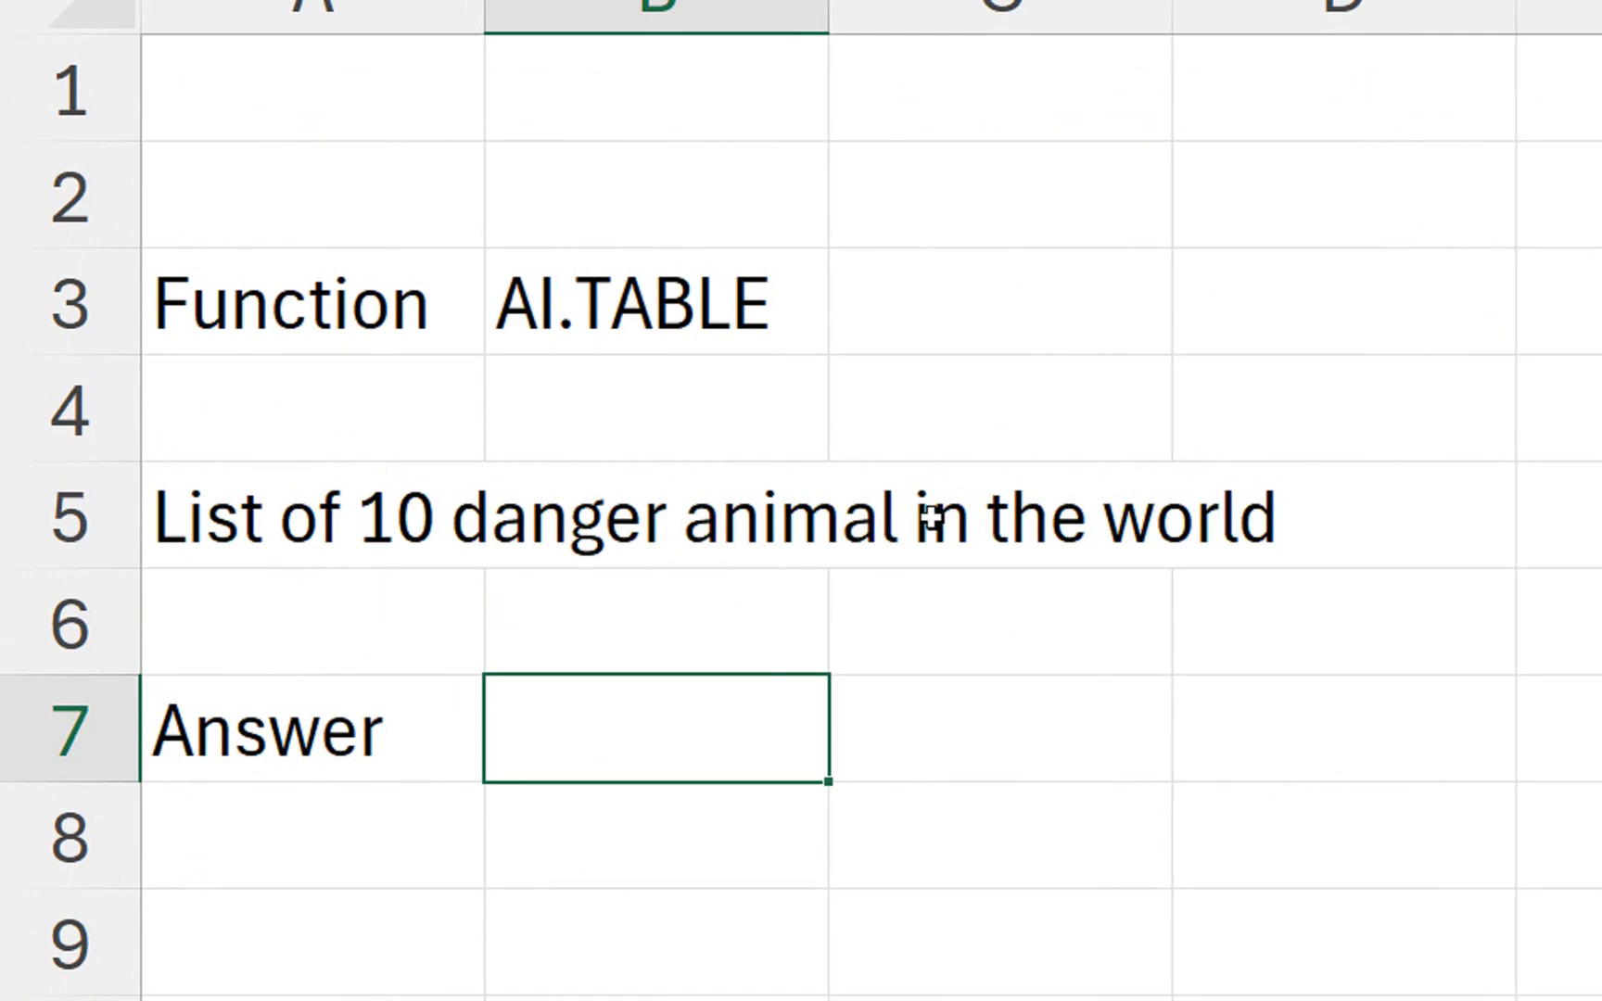
pyautogui.write('=ai.')
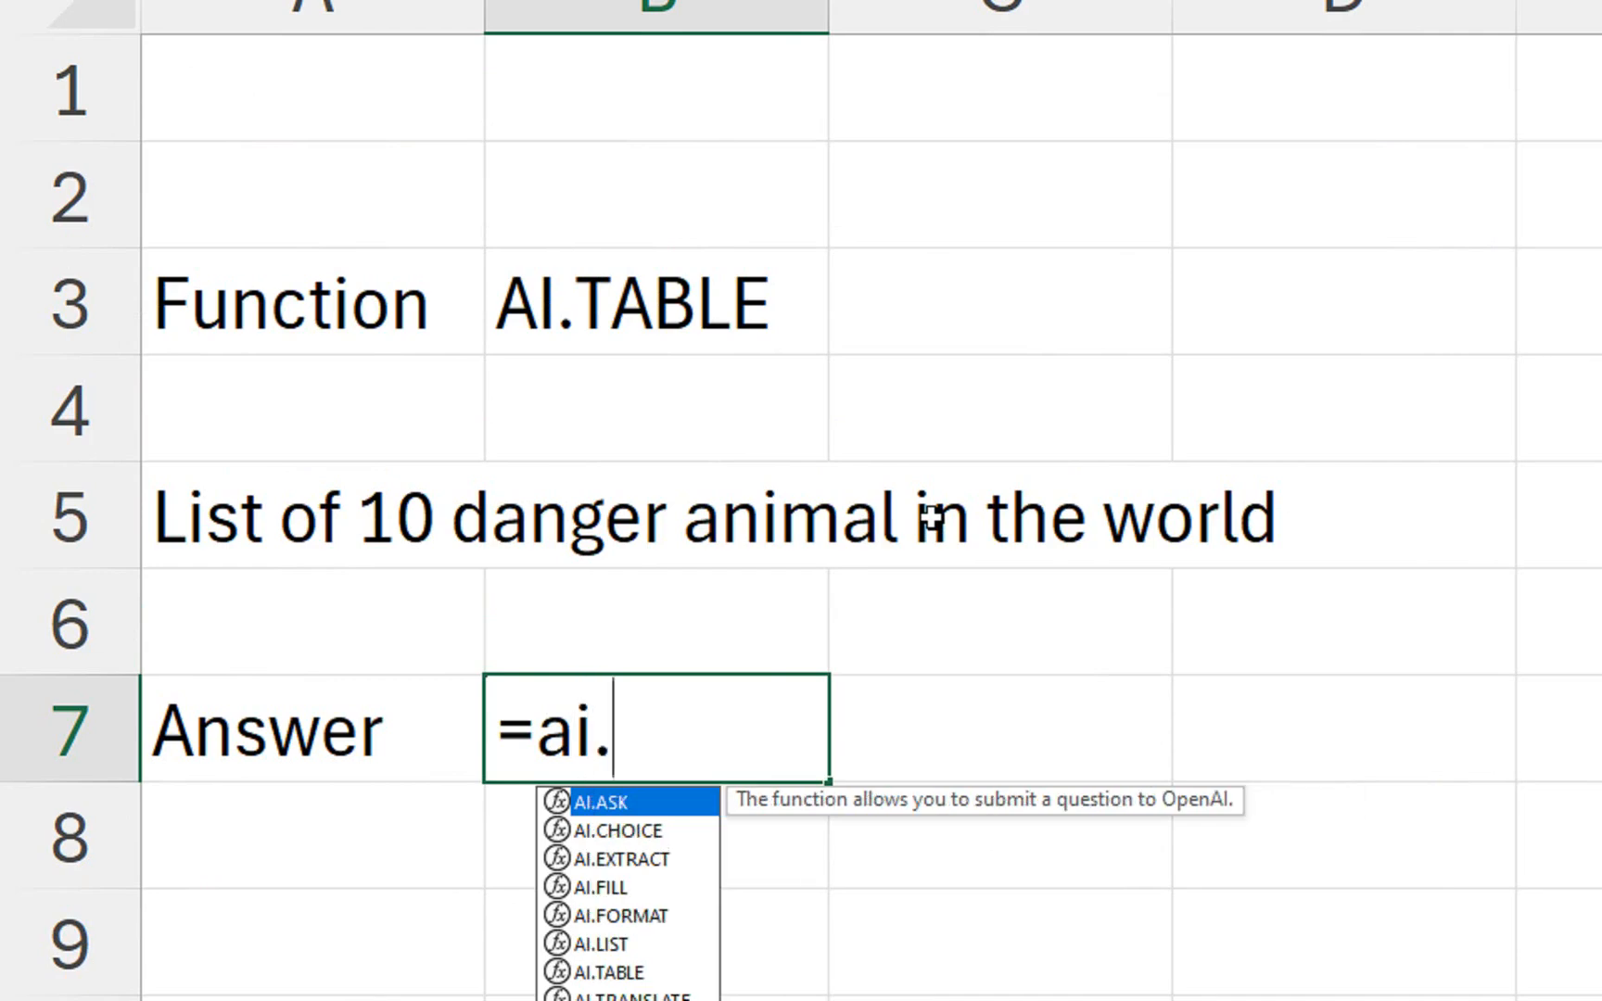
pyautogui.press('Down')
pyautogui.press('Down')
pyautogui.press('Down')
pyautogui.press('Down')
pyautogui.press('Down')
pyautogui.press('Down')
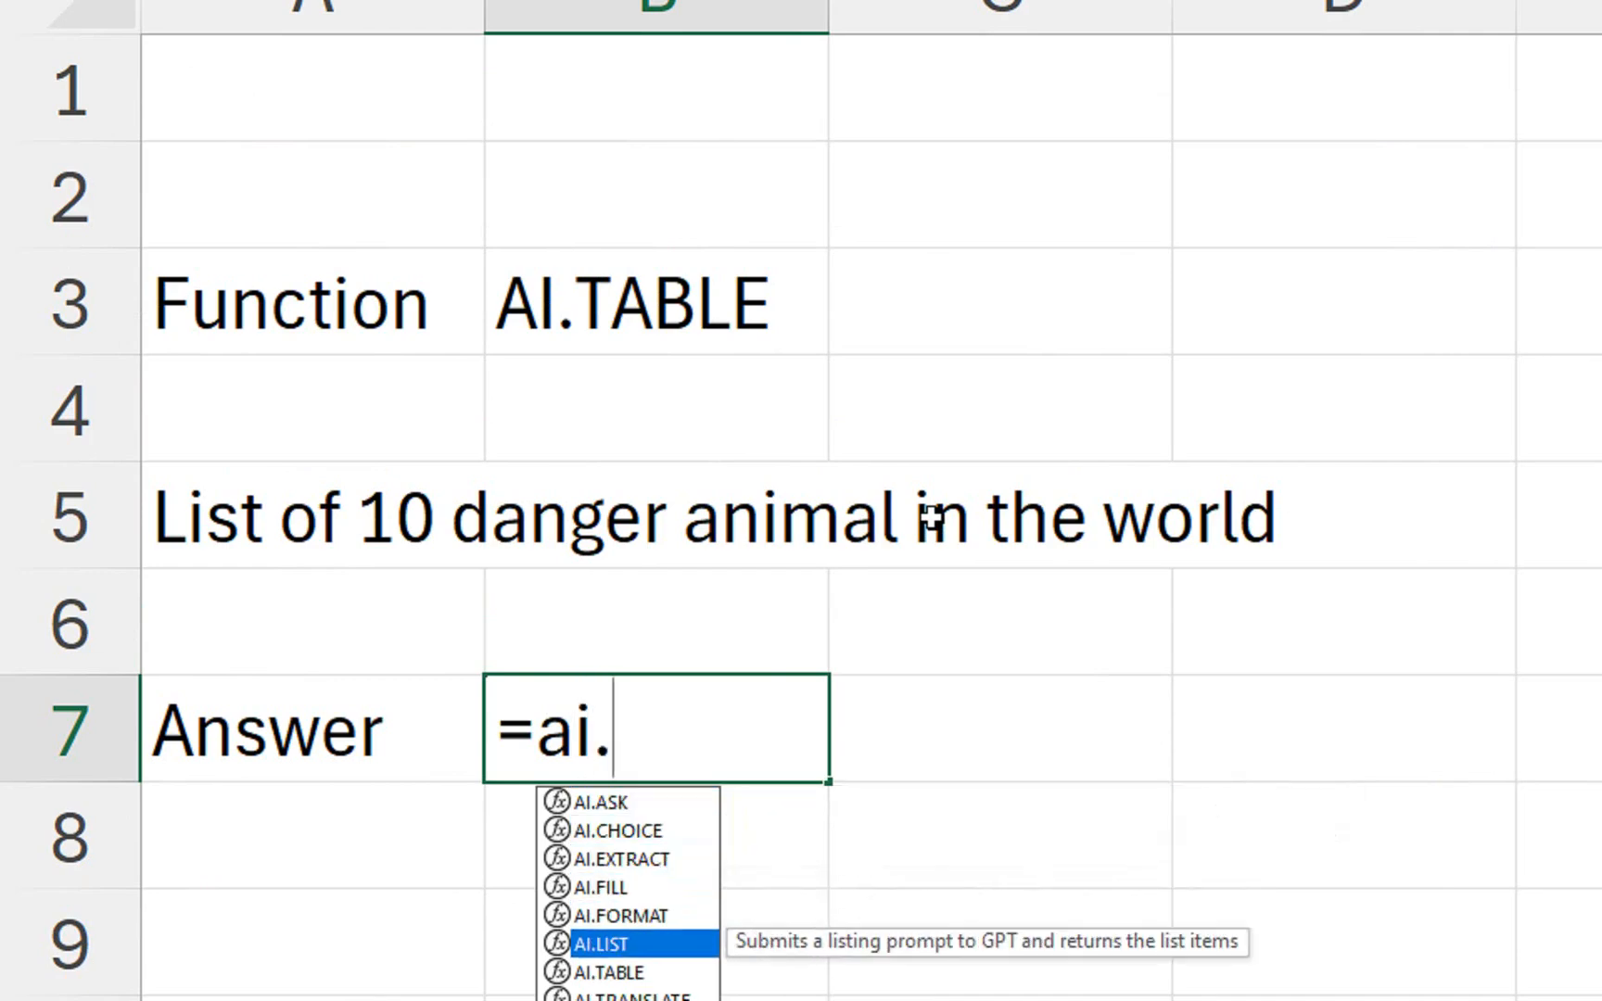
pyautogui.press('Tab')
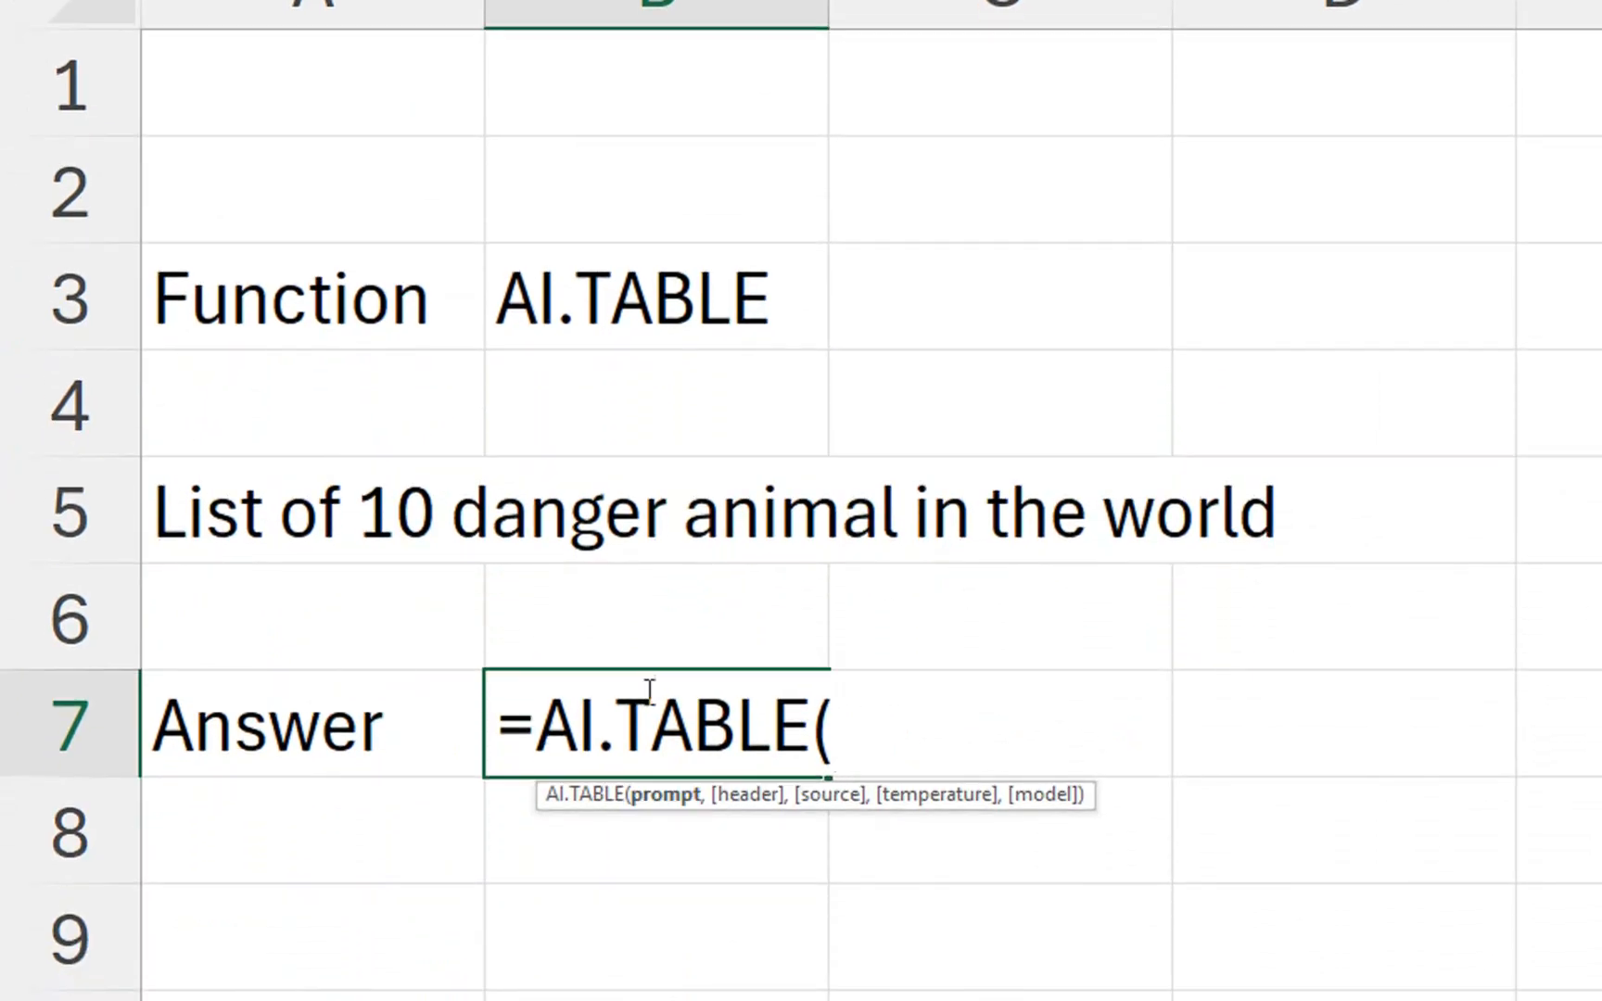
pyautogui.click(303, 545)
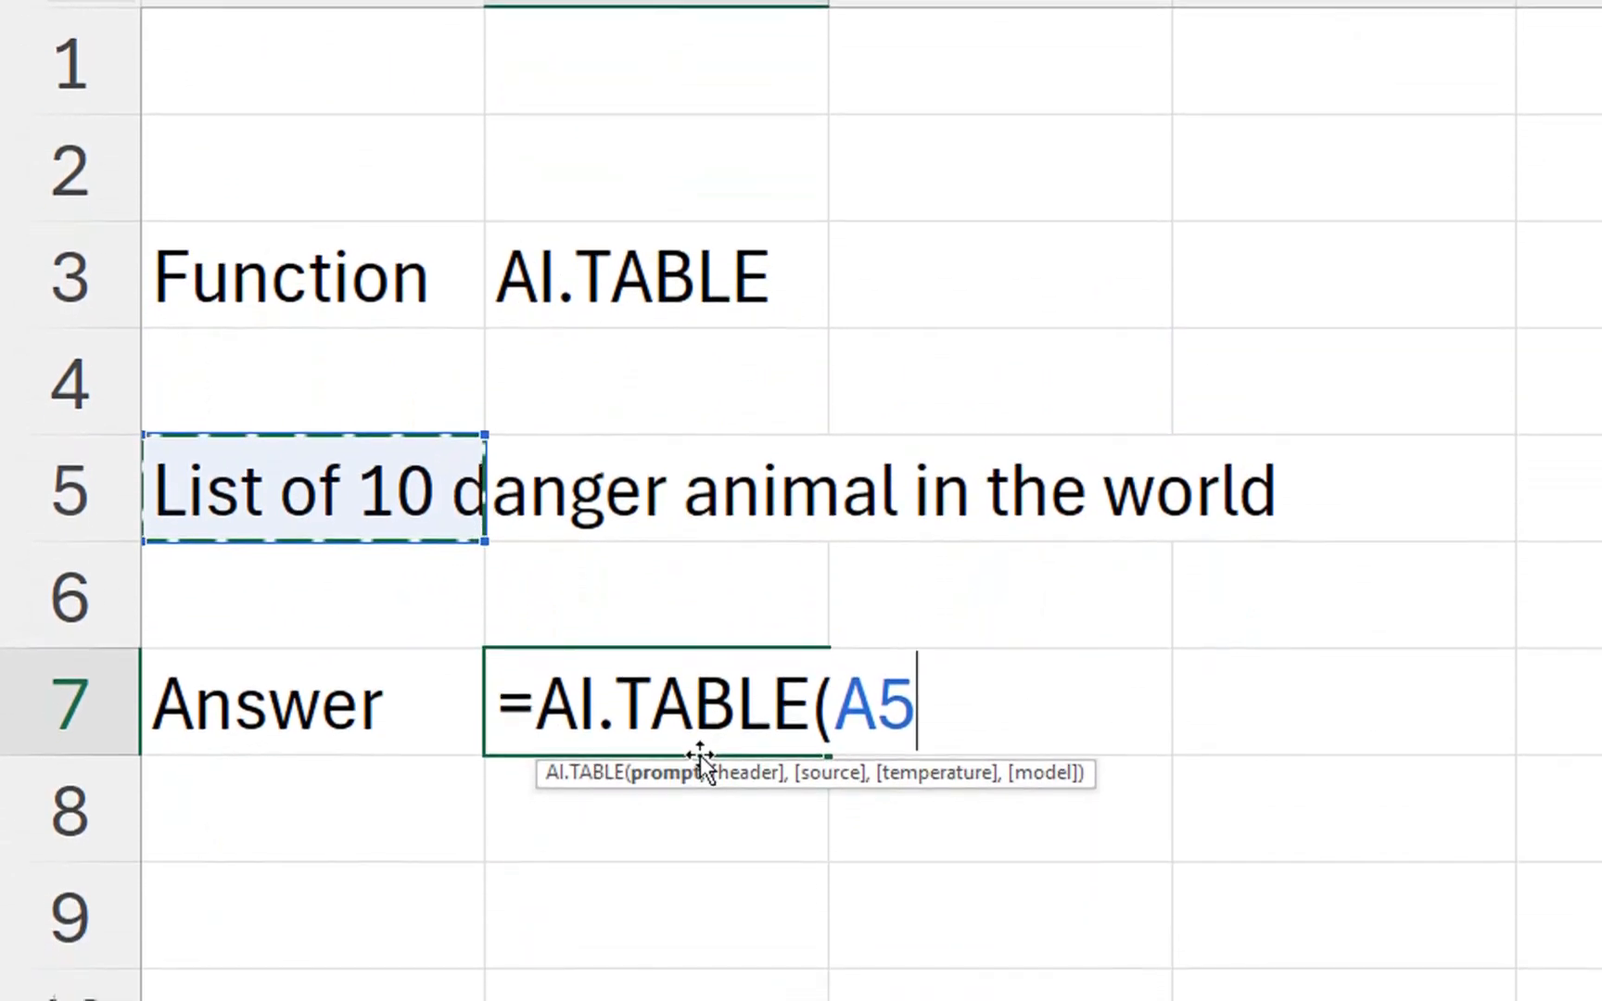
pyautogui.press('Return')
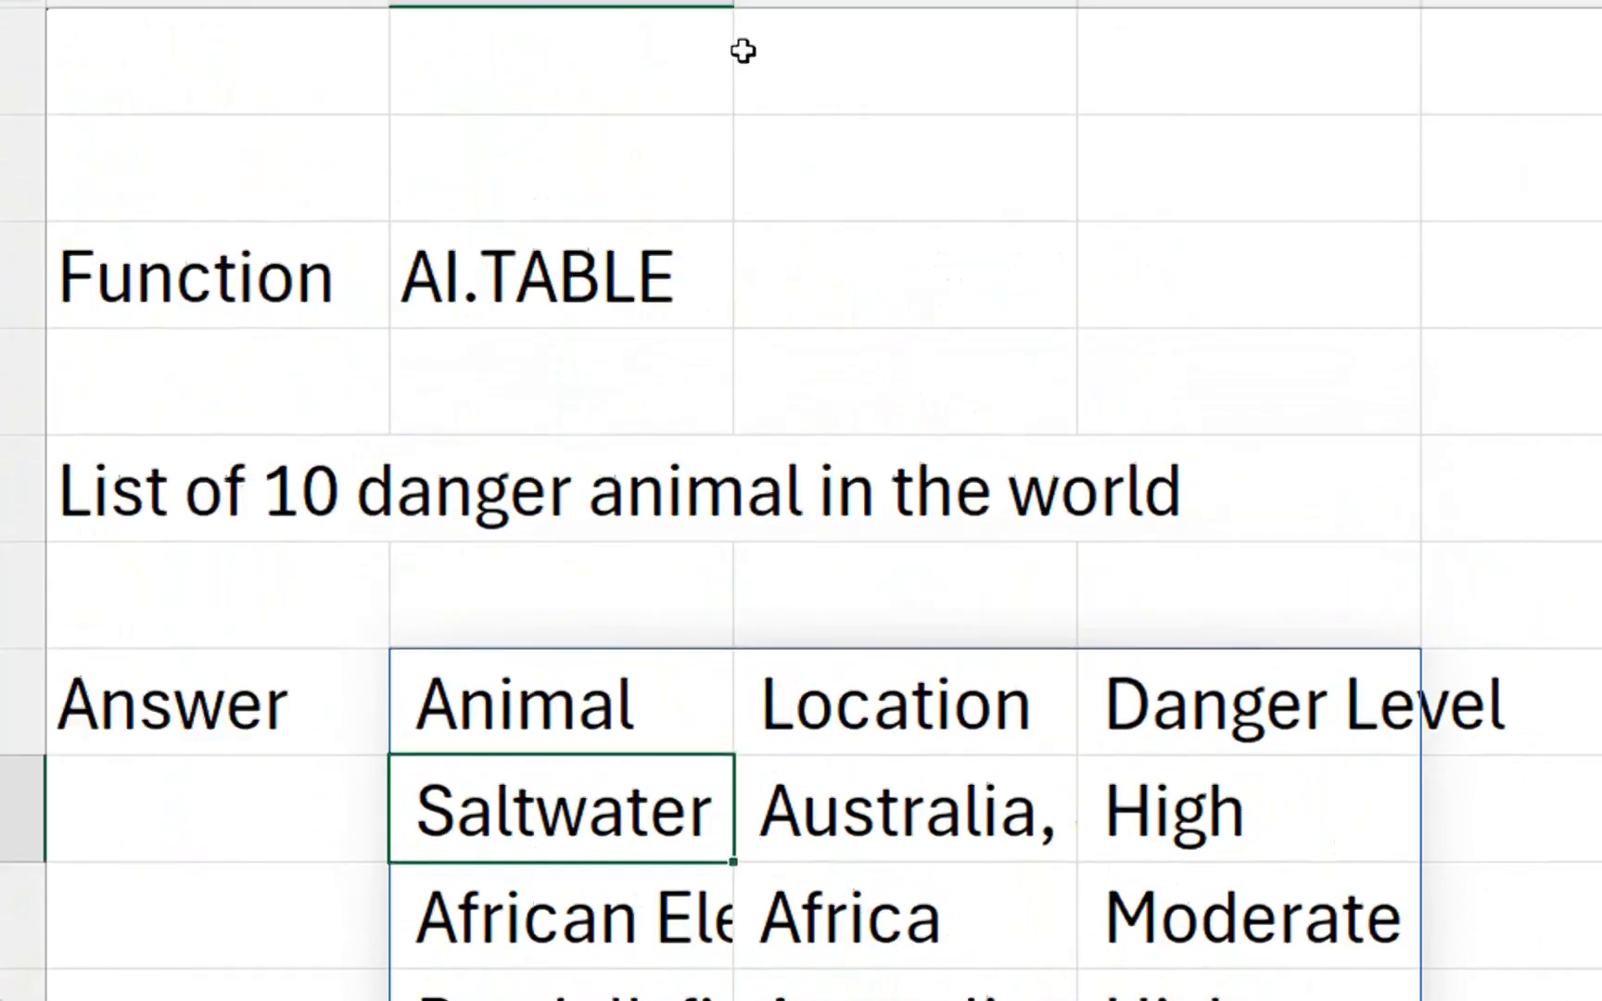
# - Autofit the widths of columns B, C and D to the generated Animal, Location and Danger Level table
pyautogui.doubleClick(734, 214)
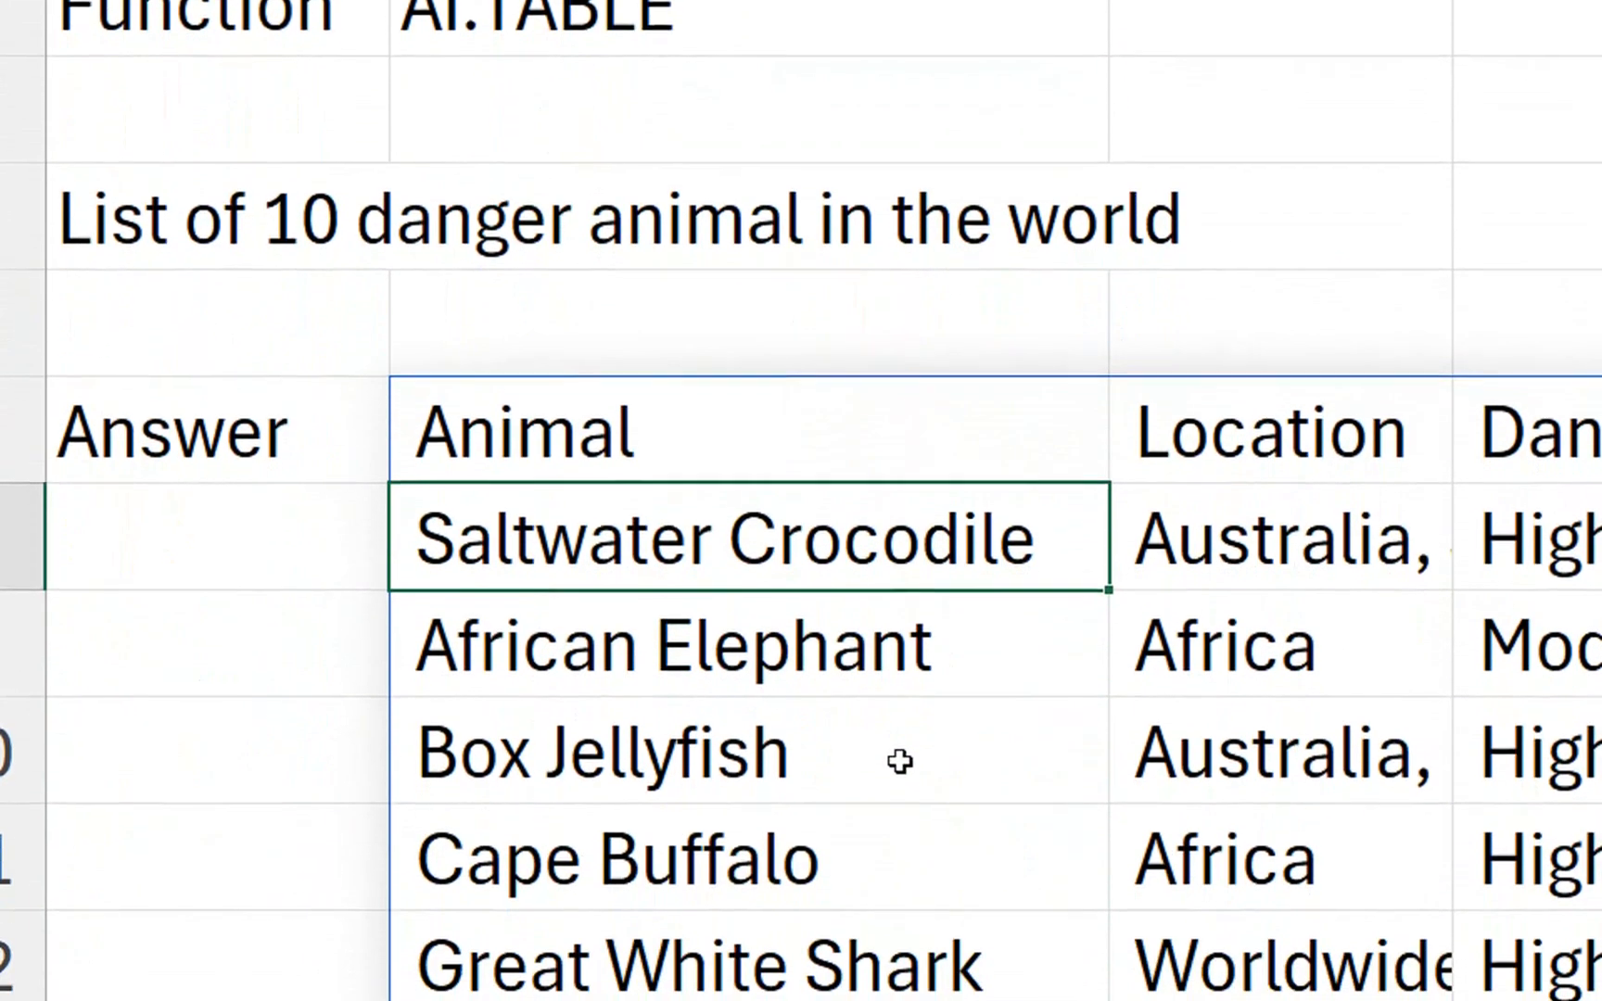
pyautogui.press('Down')
pyautogui.press('Down')
pyautogui.press('Down')
pyautogui.press('Down')
pyautogui.press('Down')
pyautogui.press('Down')
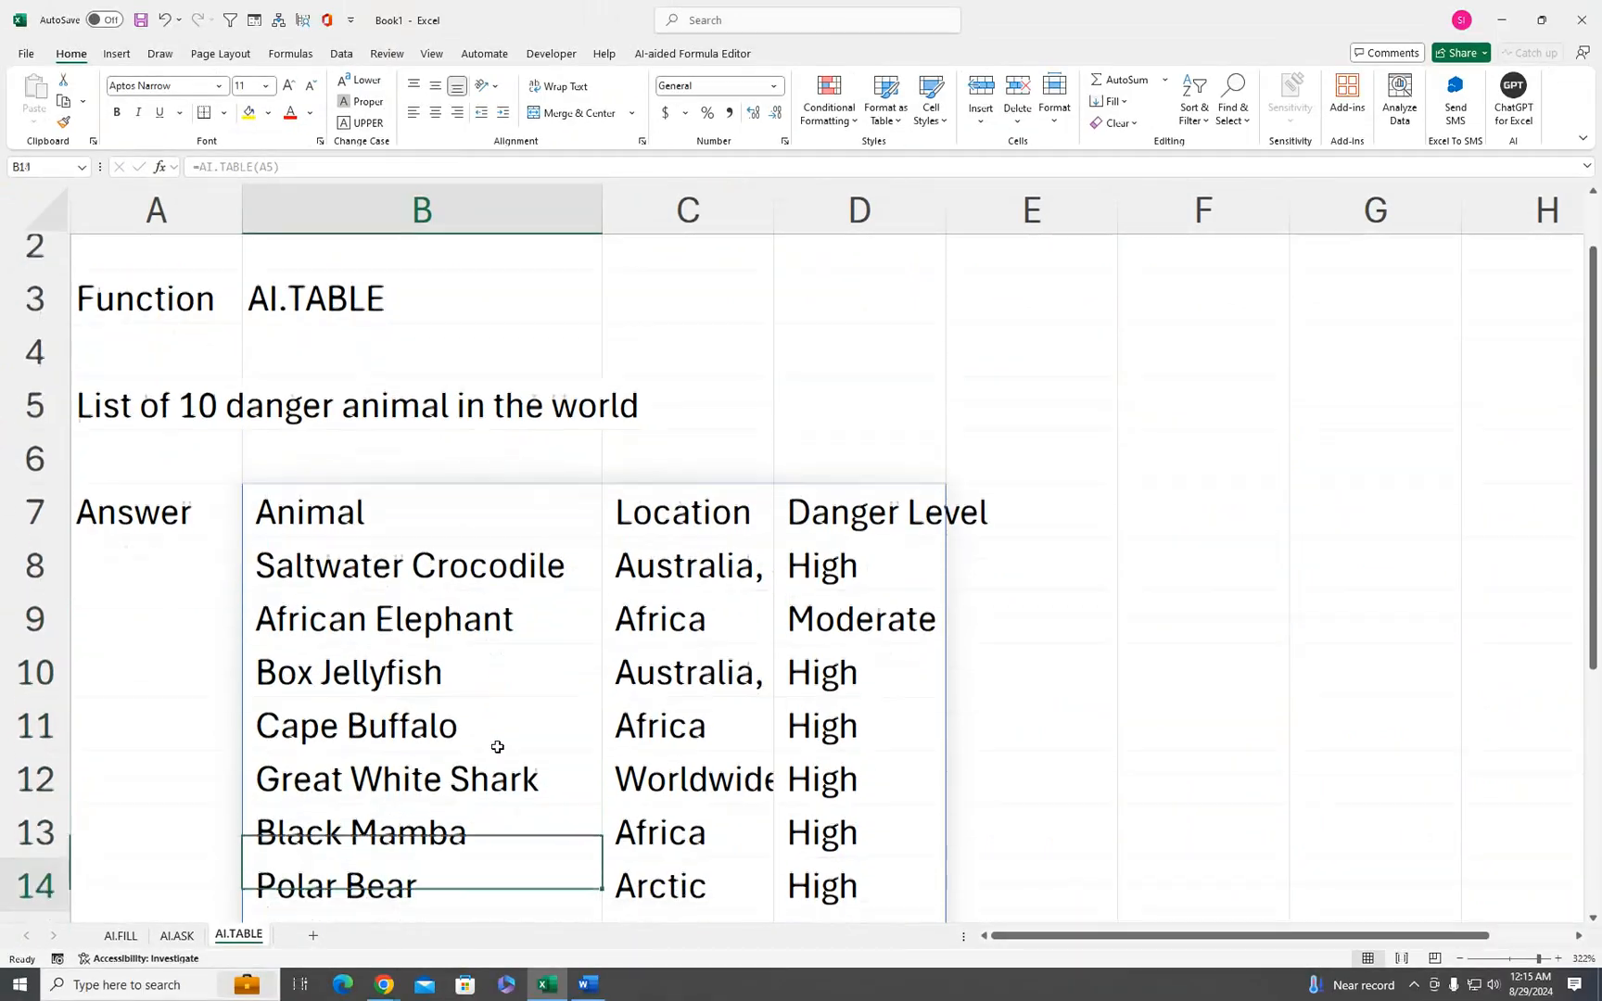
pyautogui.press('Down')
pyautogui.press('Down')
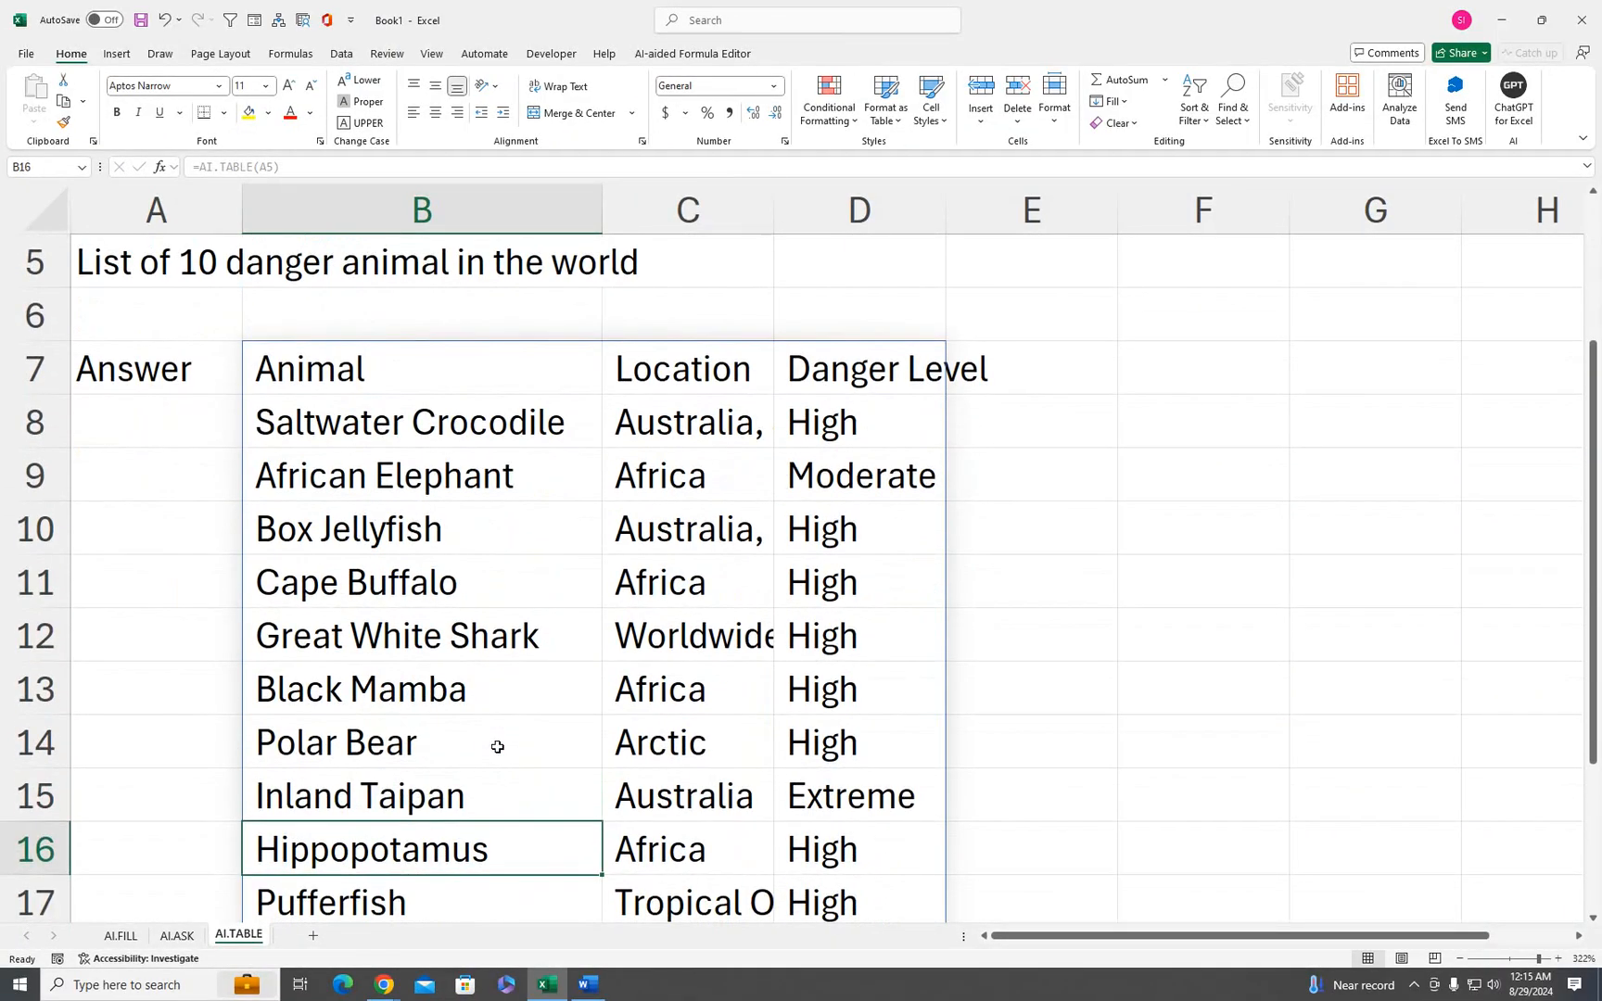
pyautogui.press('Down')
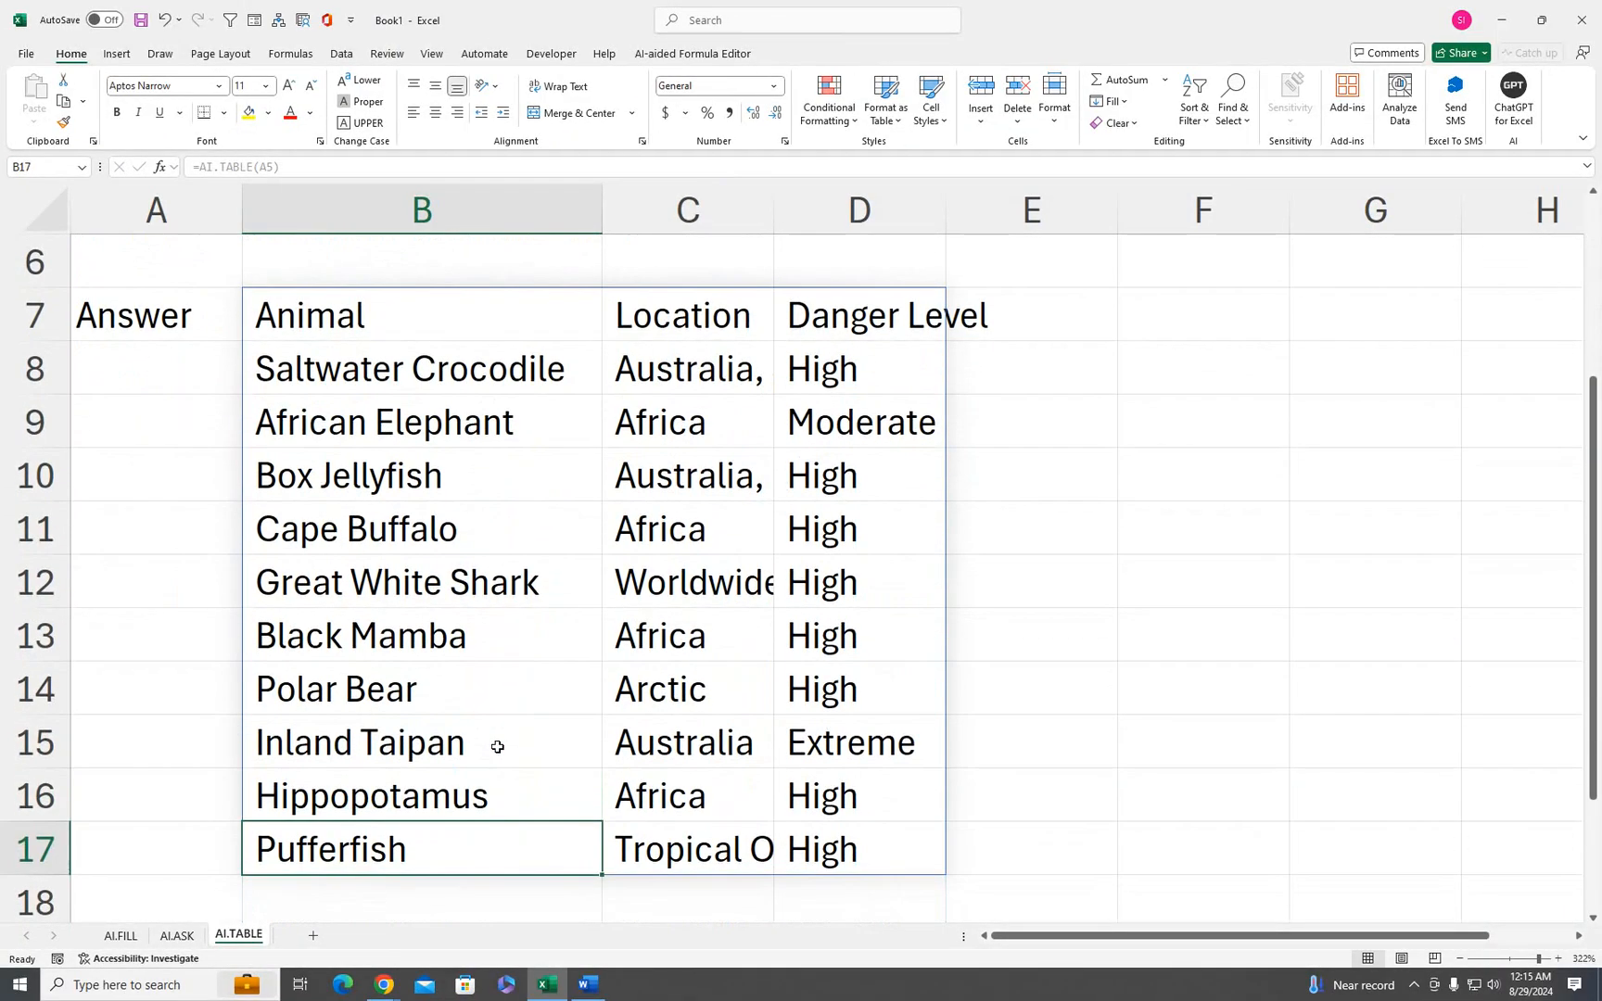
pyautogui.doubleClick(774, 214)
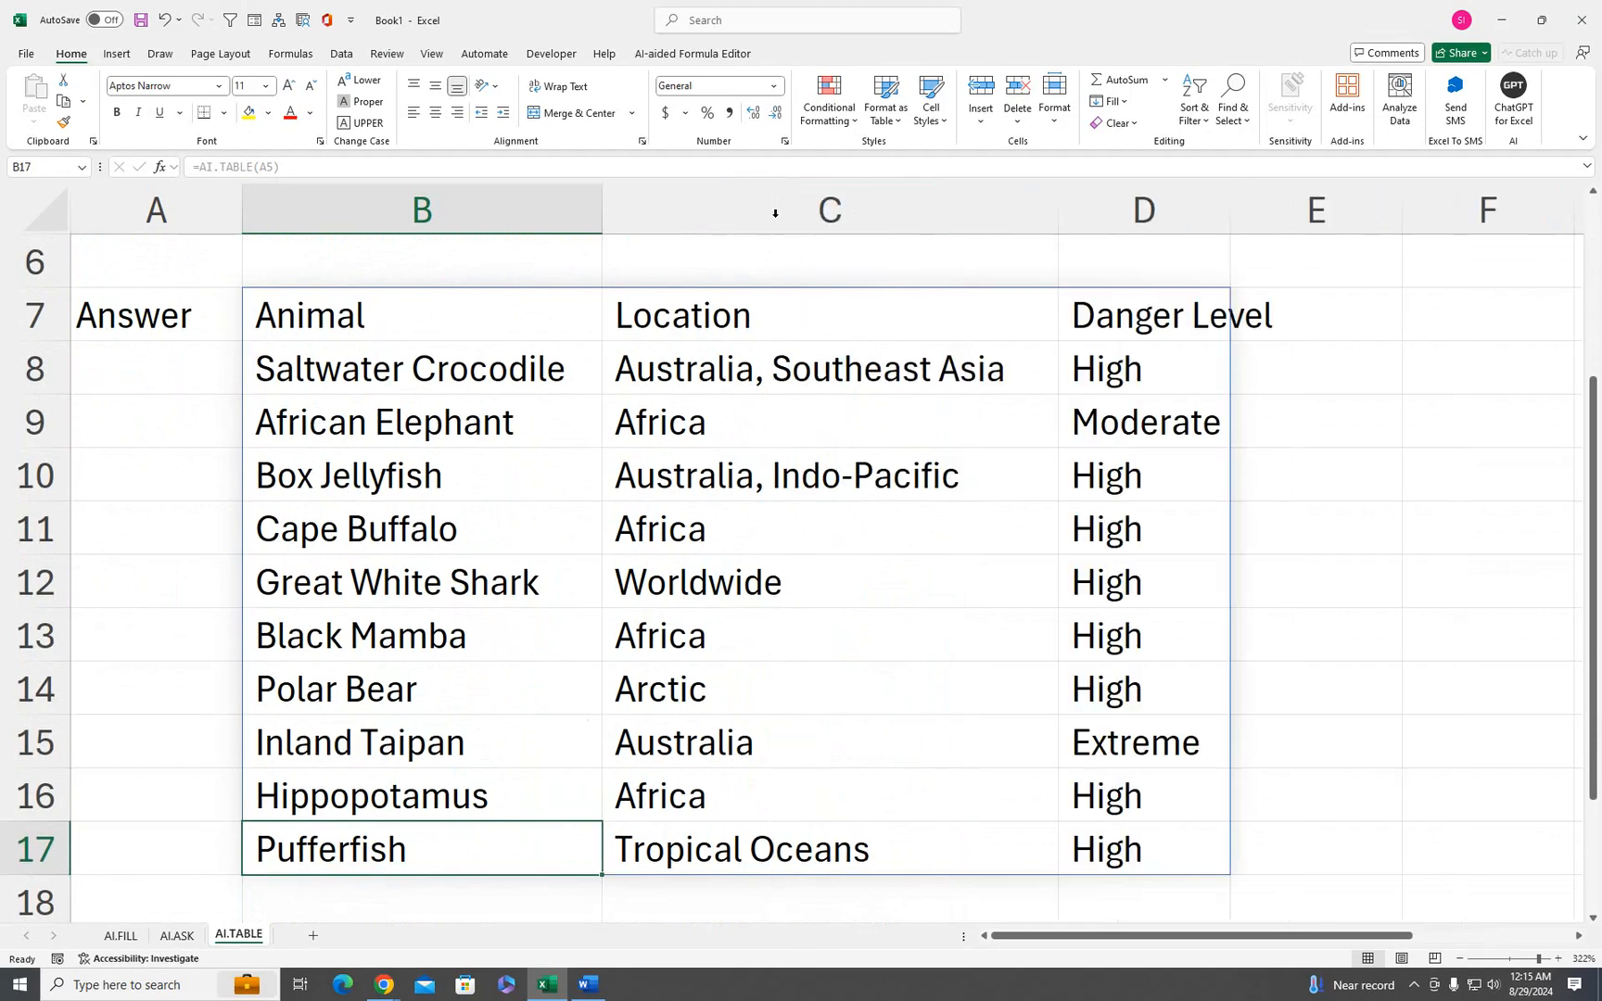
pyautogui.doubleClick(1230, 199)
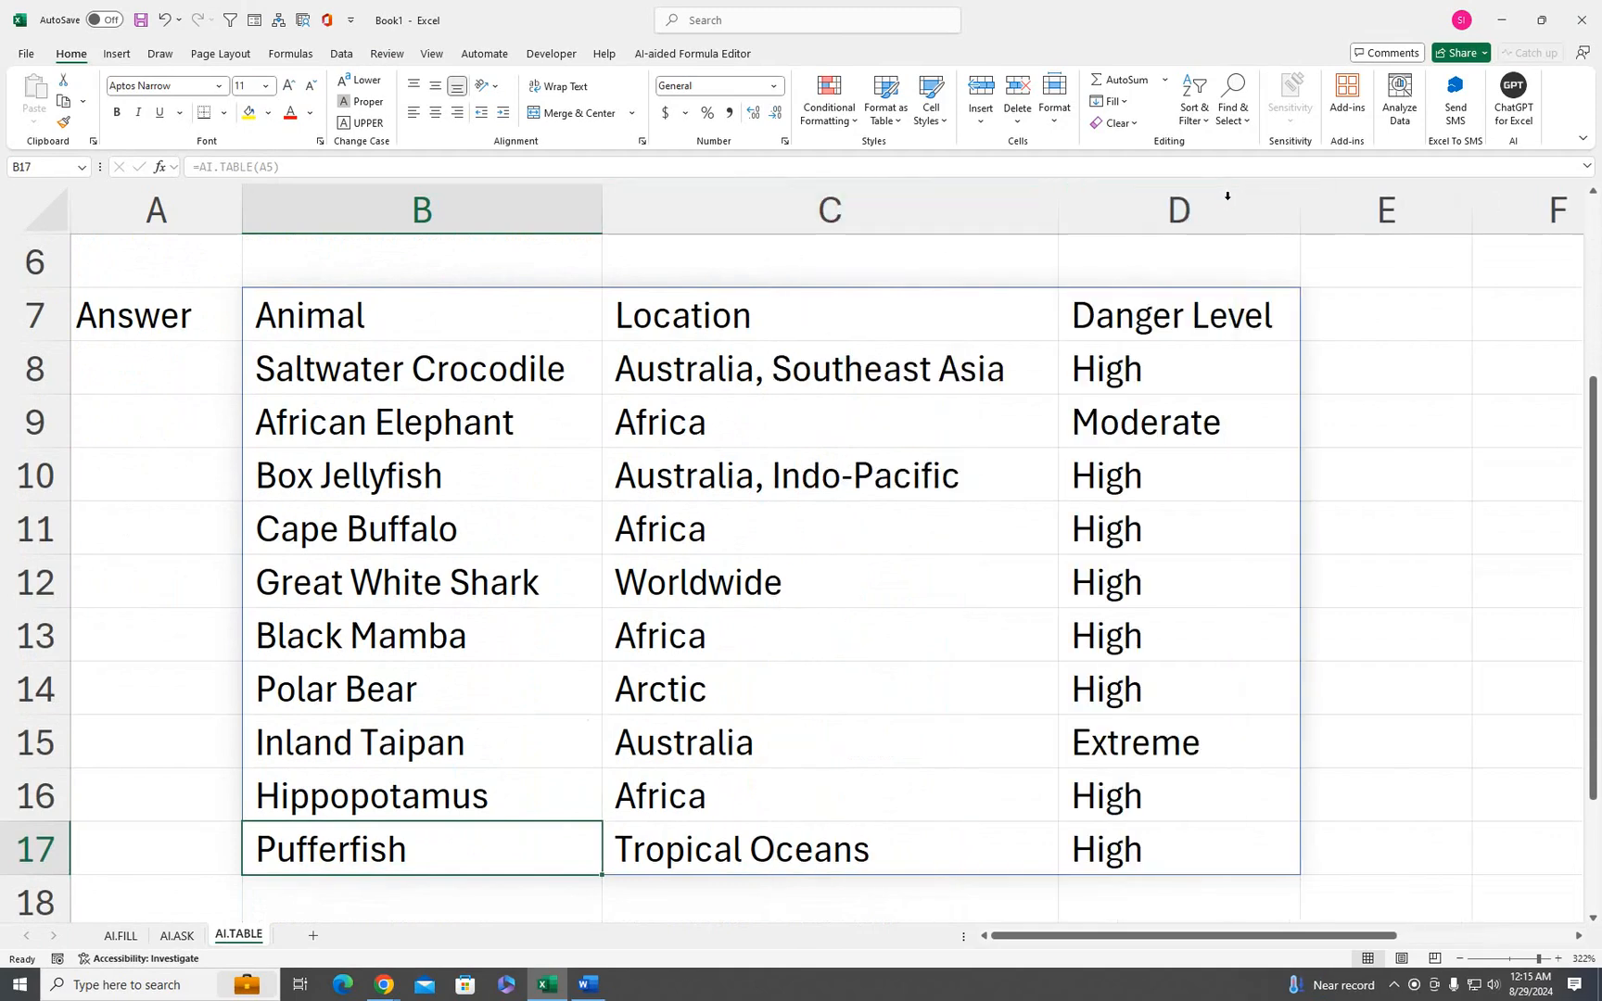
# - On the AI.ASK sheet, enter =AI.ASK(B5) in B7 to answer Question 1
pyautogui.moveTo(1593, 468); pyautogui.dragTo(1567, 252)
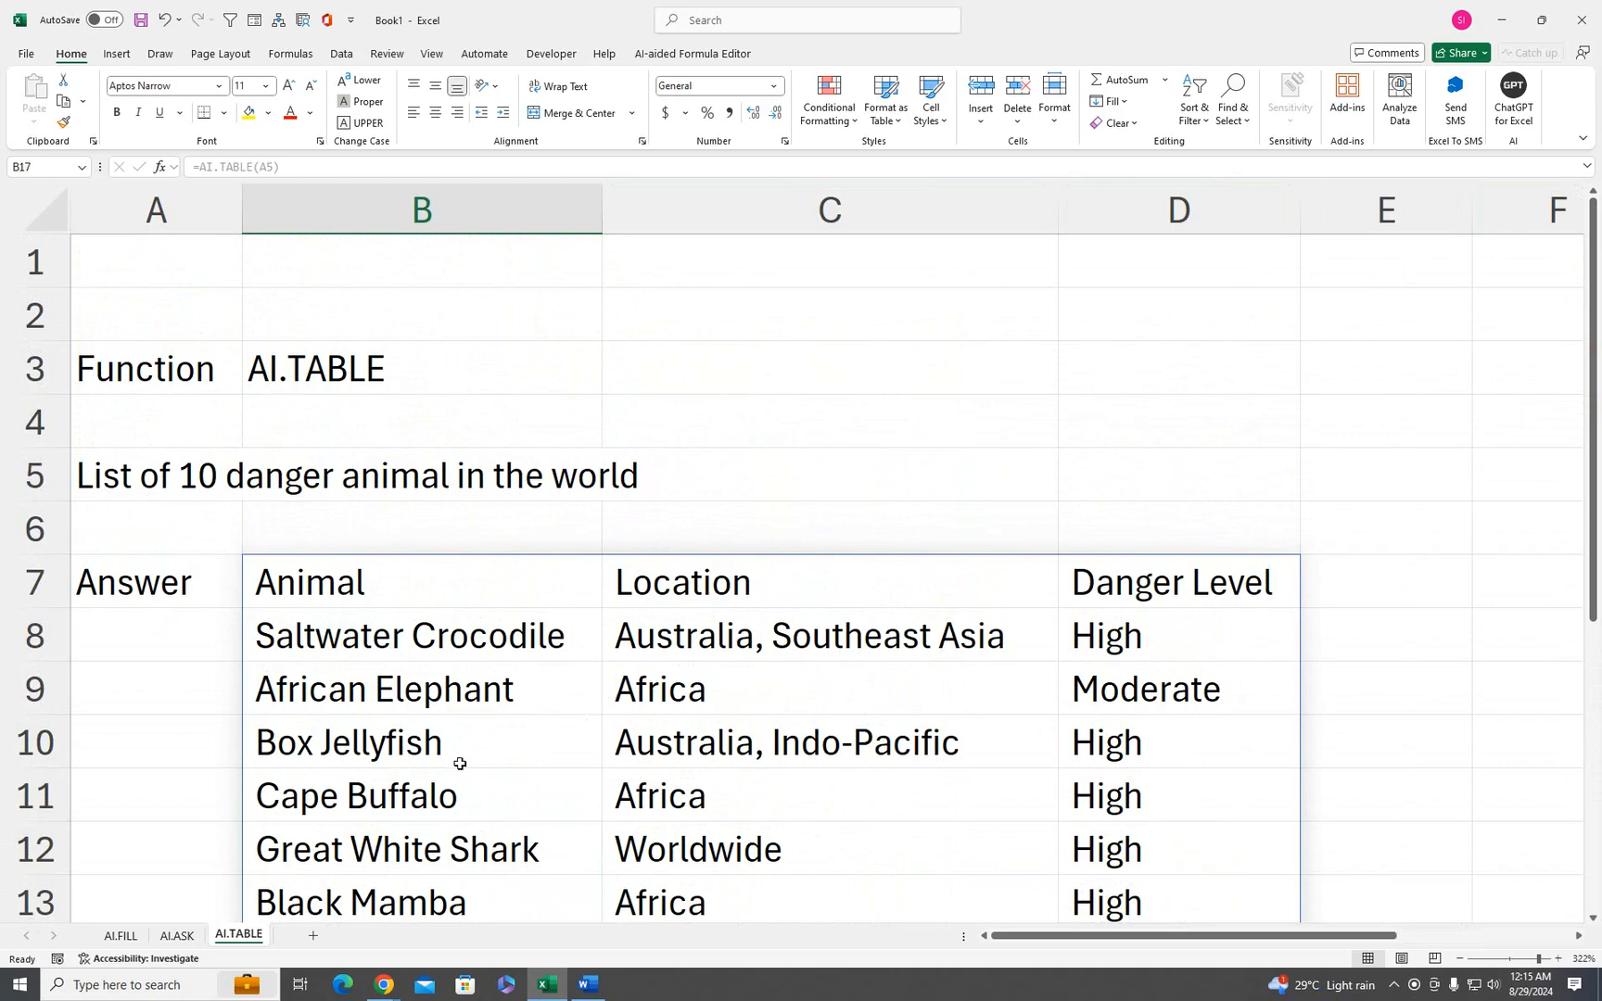
pyautogui.click(176, 937)
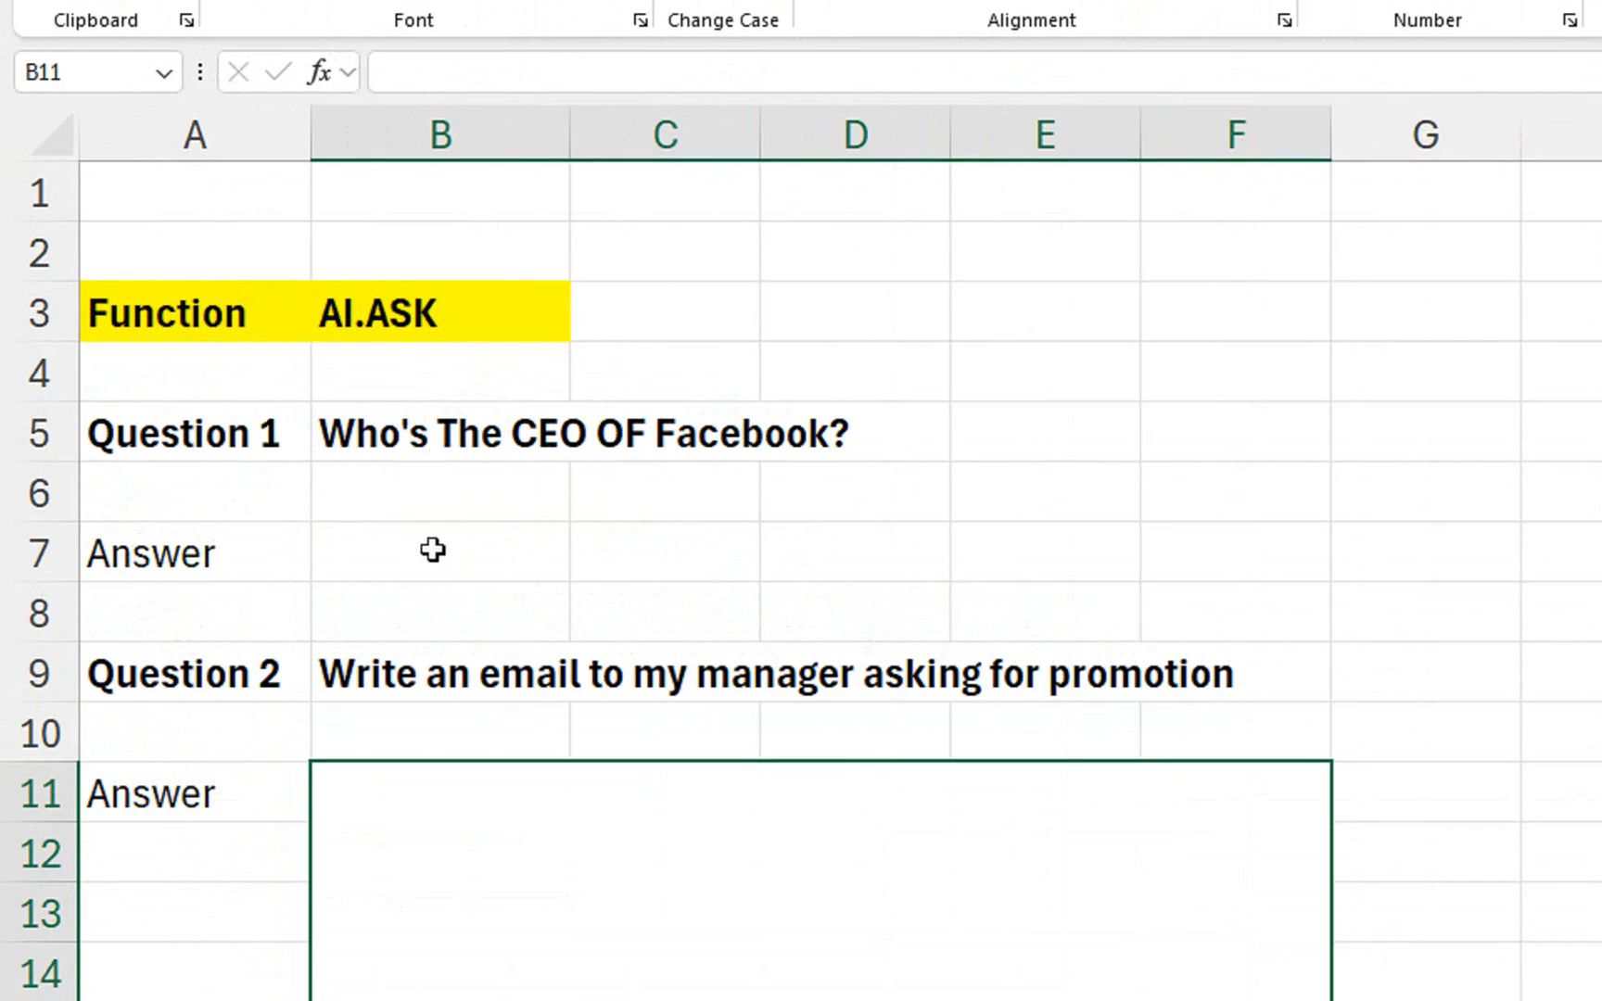
pyautogui.click(433, 550)
pyautogui.write('=ai.')
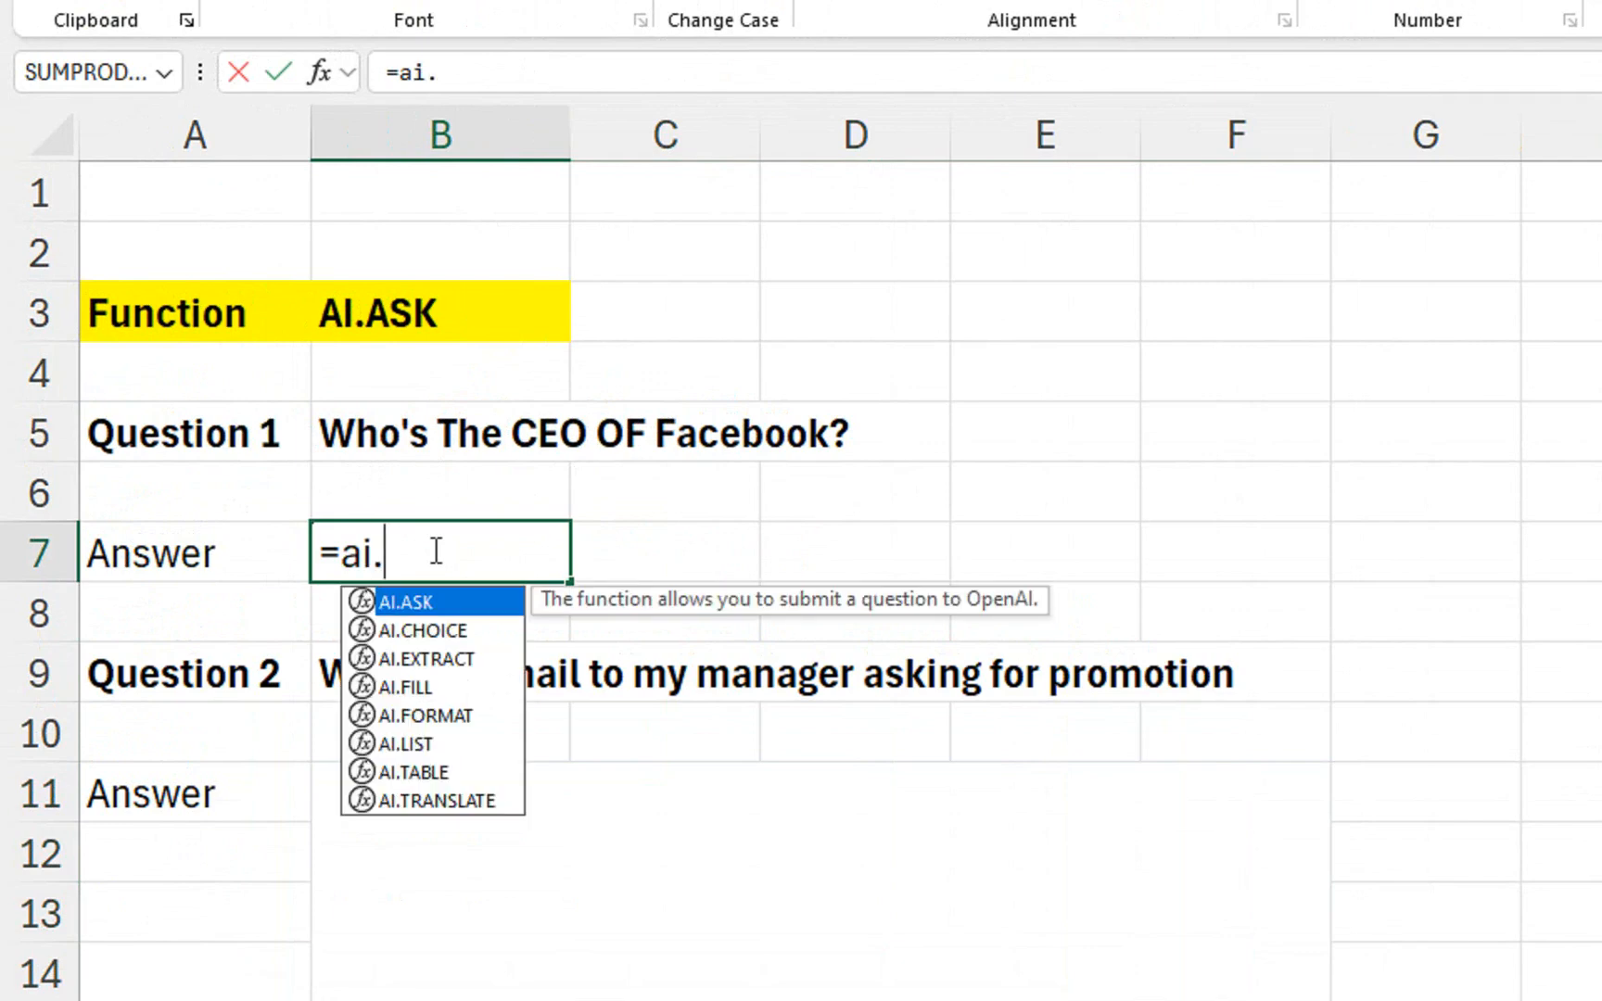
pyautogui.press('Down')
pyautogui.press('Up')
pyautogui.press('Tab')
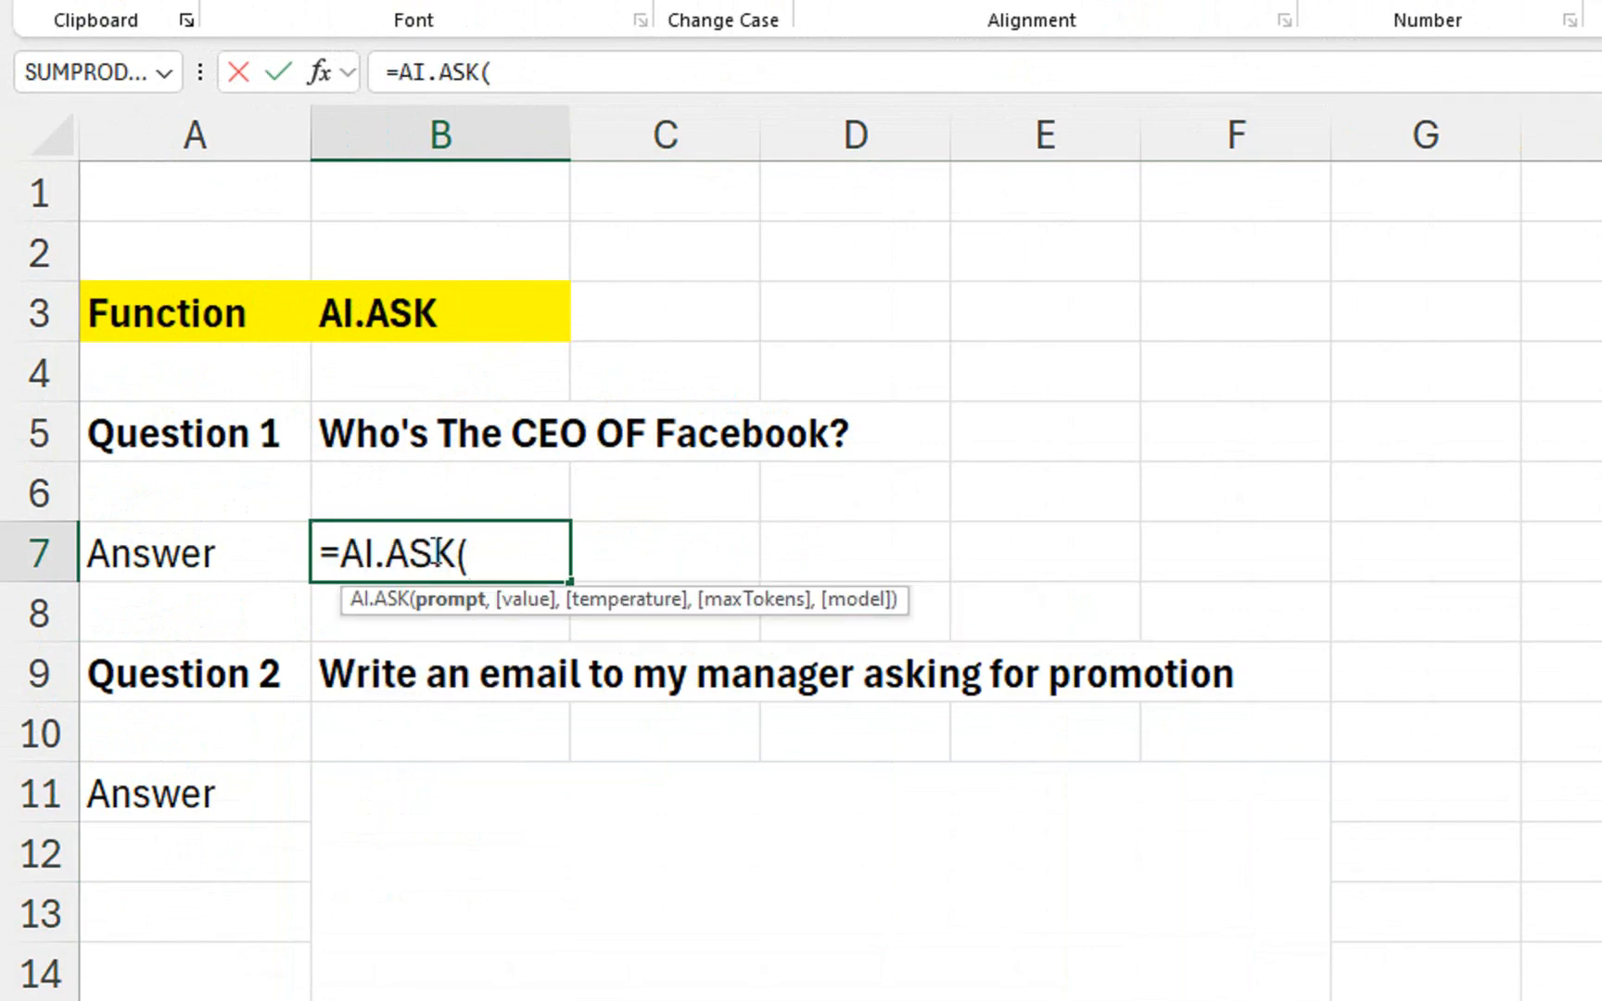
pyautogui.click(397, 435)
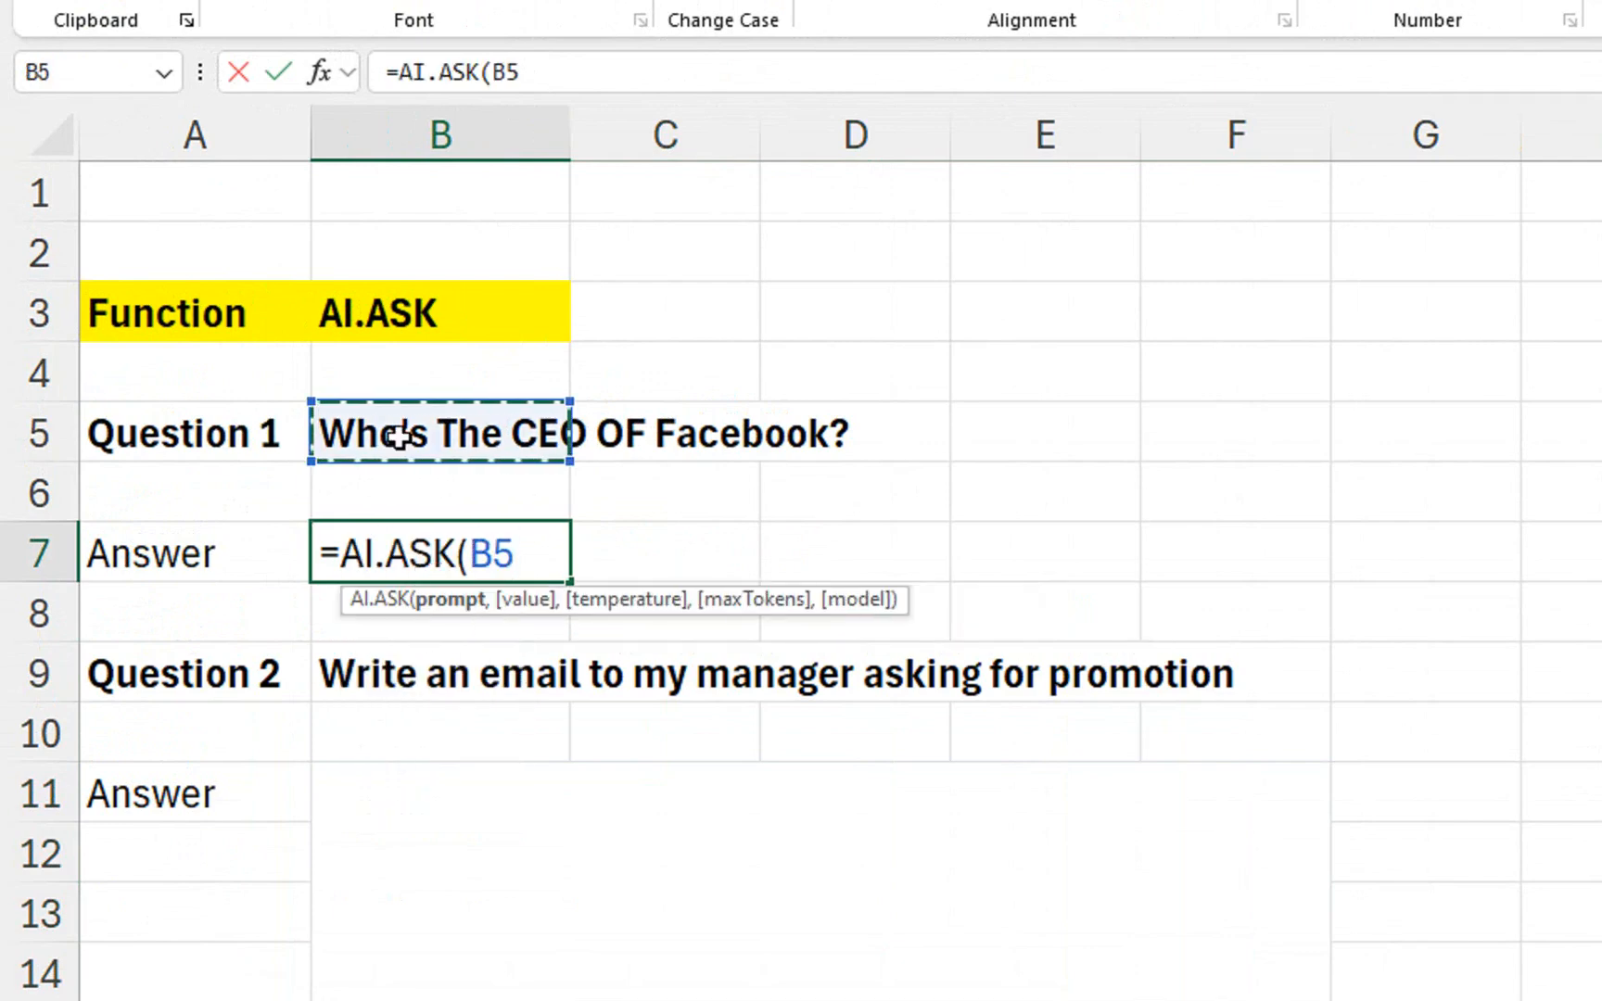
pyautogui.write(')')
pyautogui.press('Return')
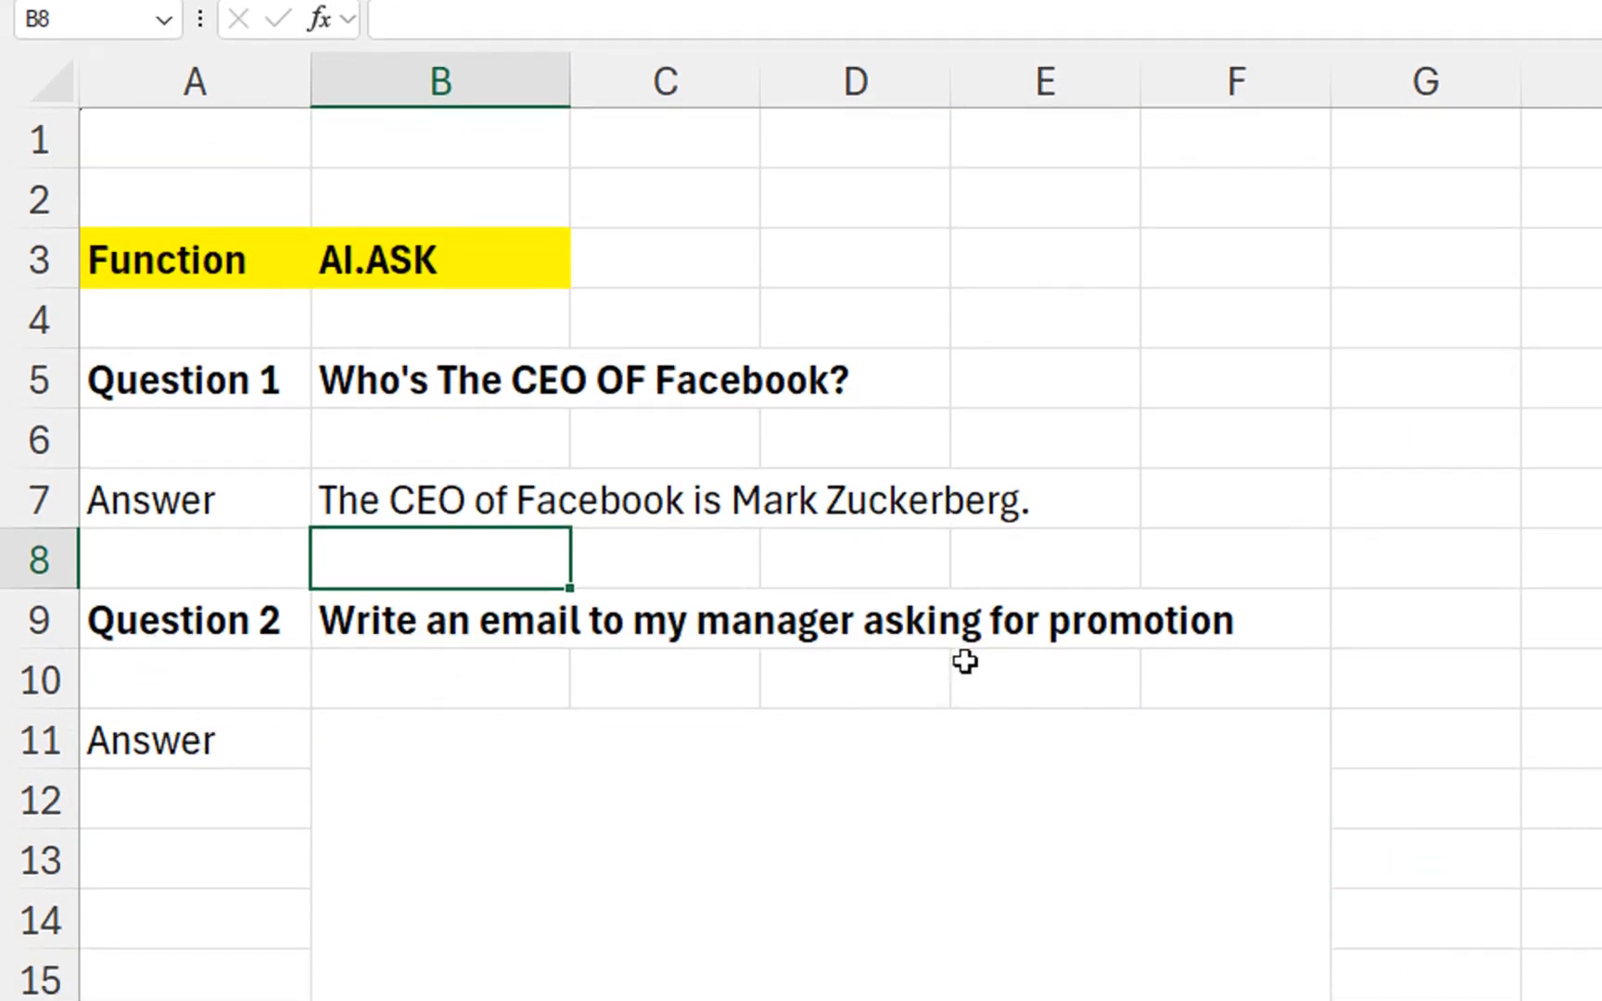
# - Enter =AI.ASK(B9) in the merged answer cell B11 to generate the promotion email for Question 2
pyautogui.click(429, 778)
pyautogui.doubleClick(430, 752)
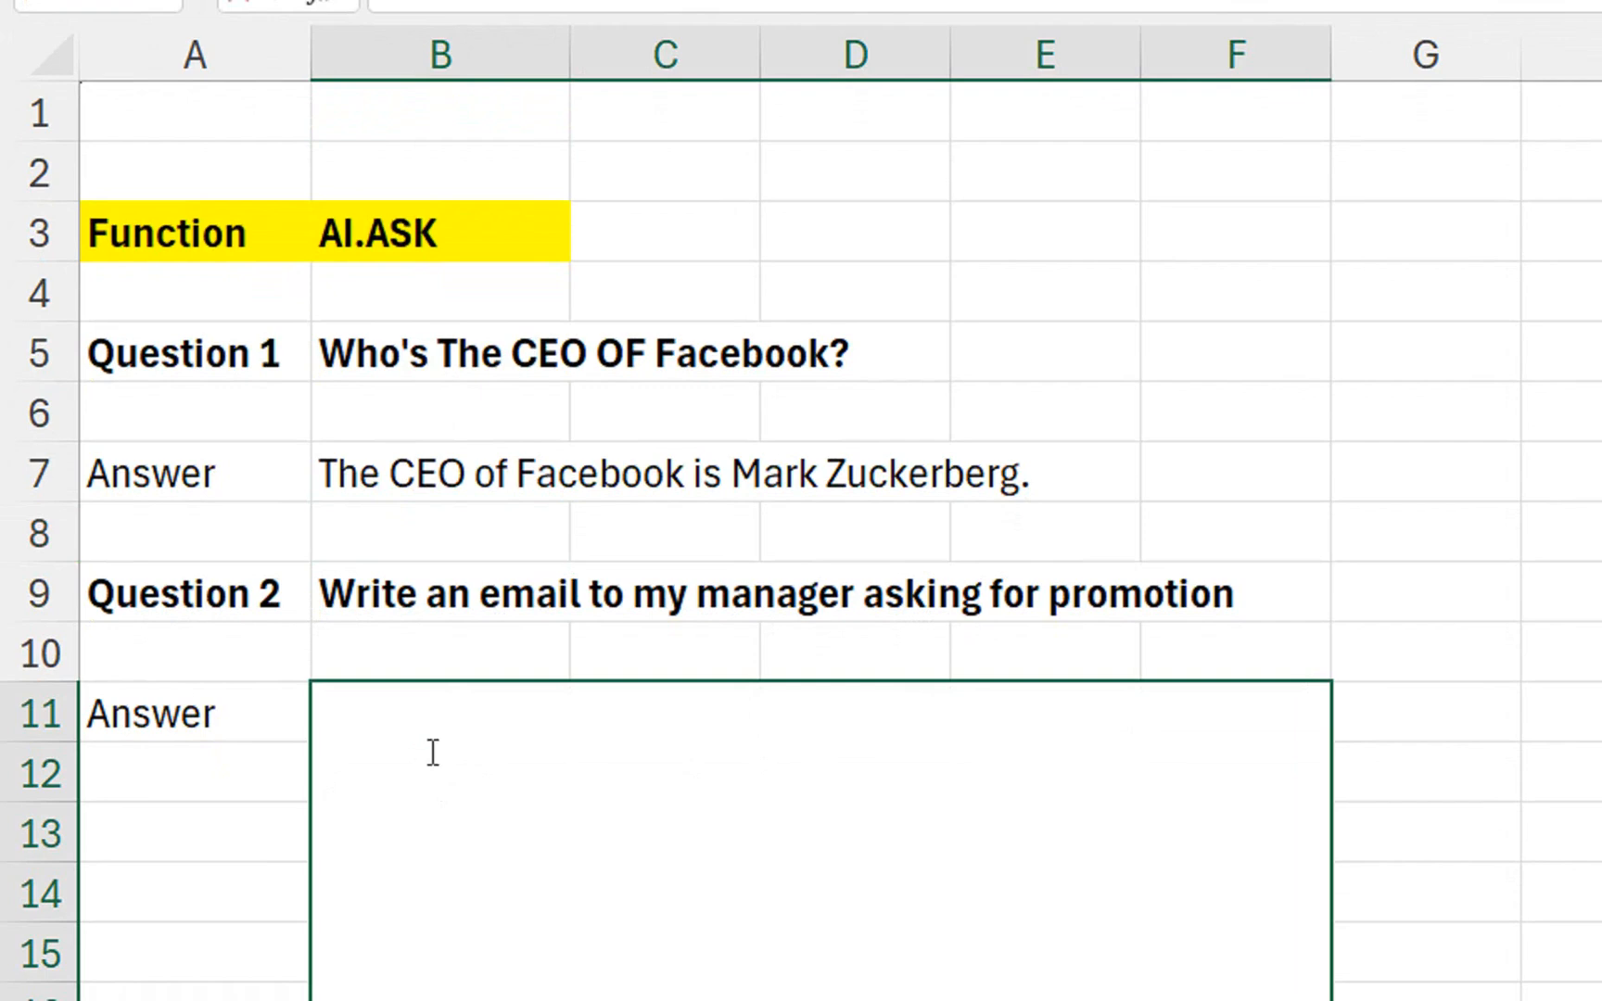
pyautogui.write('=AI.ASK(')
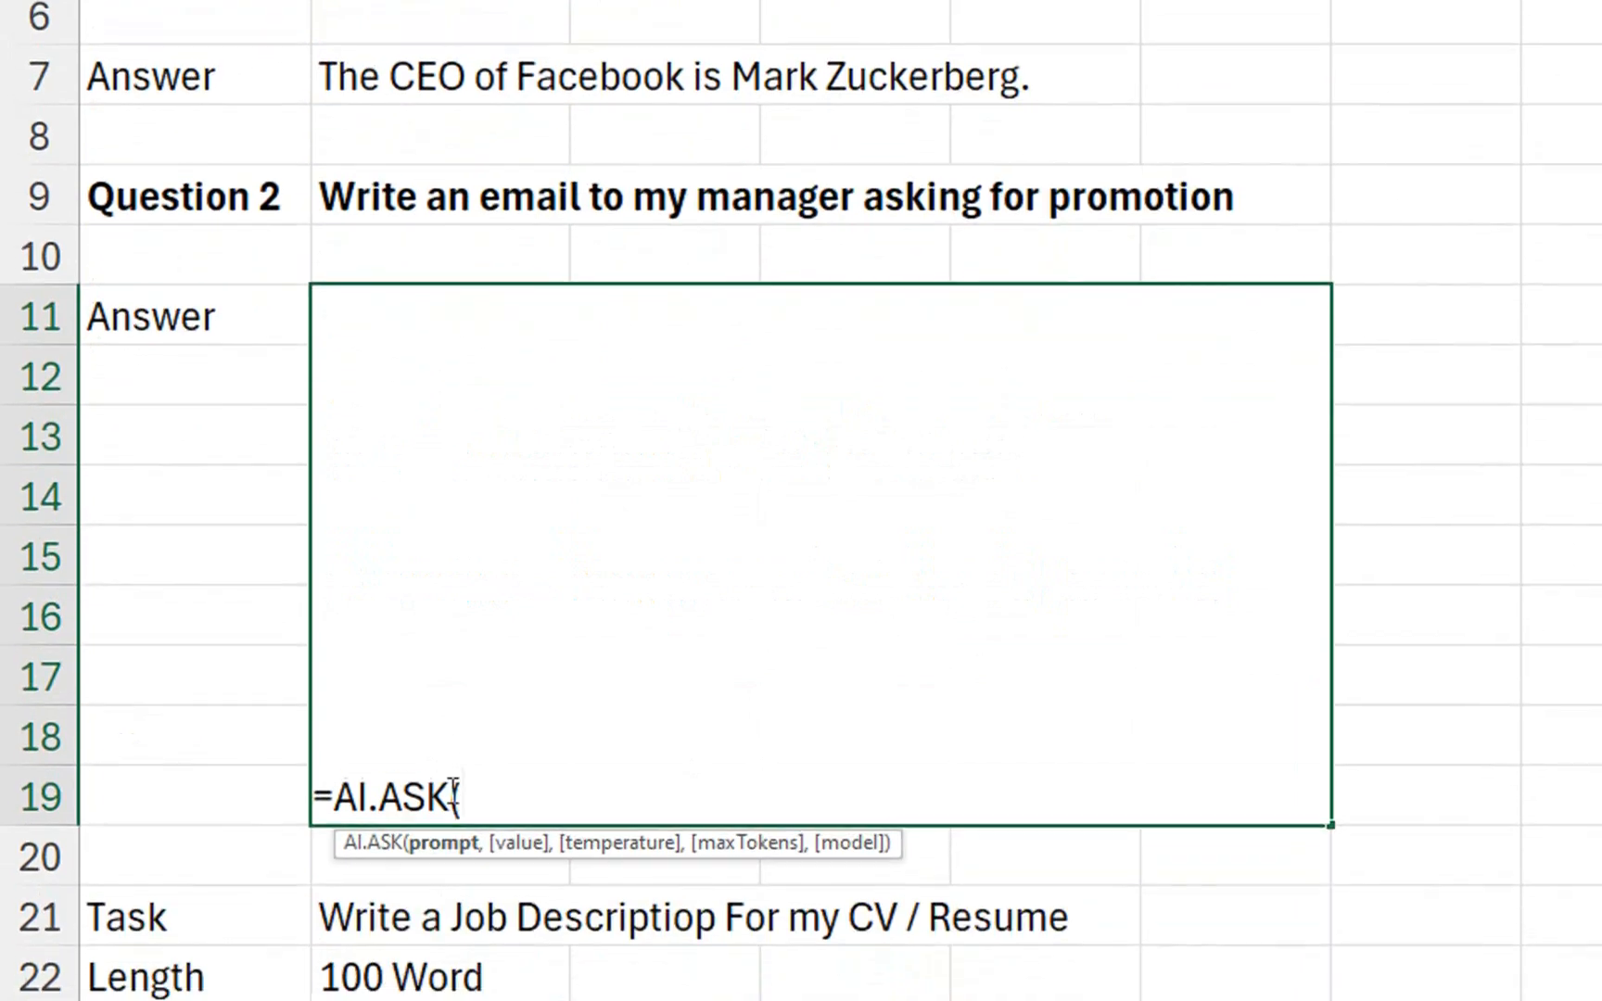
pyautogui.click(349, 577)
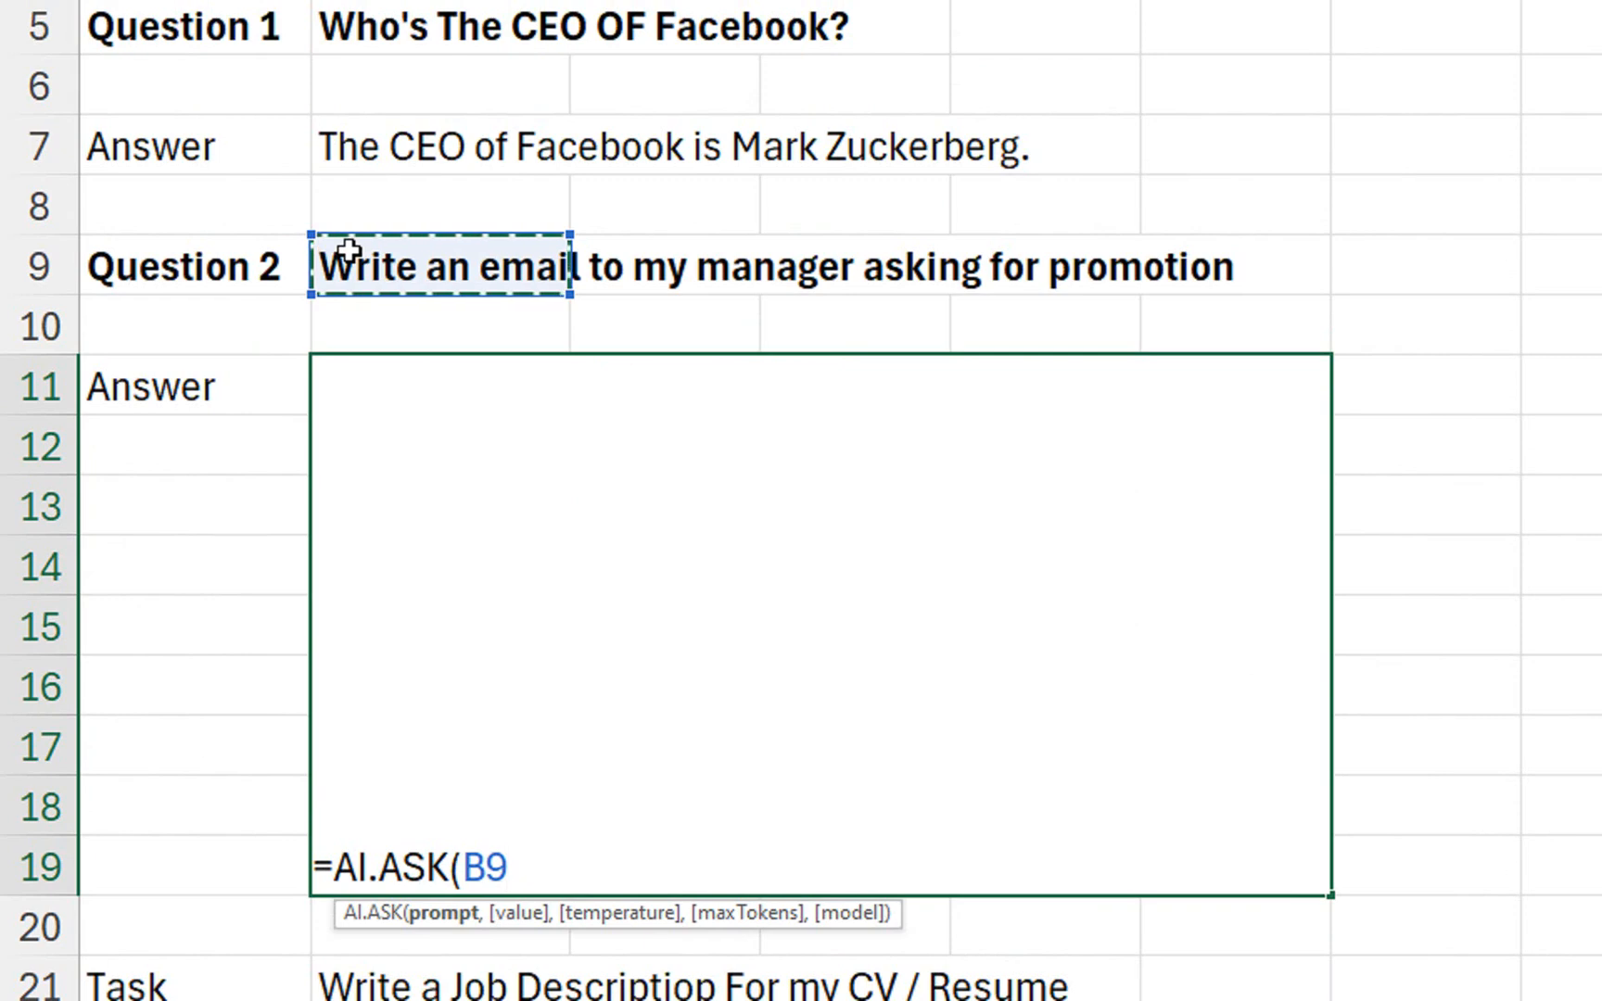
pyautogui.write(')')
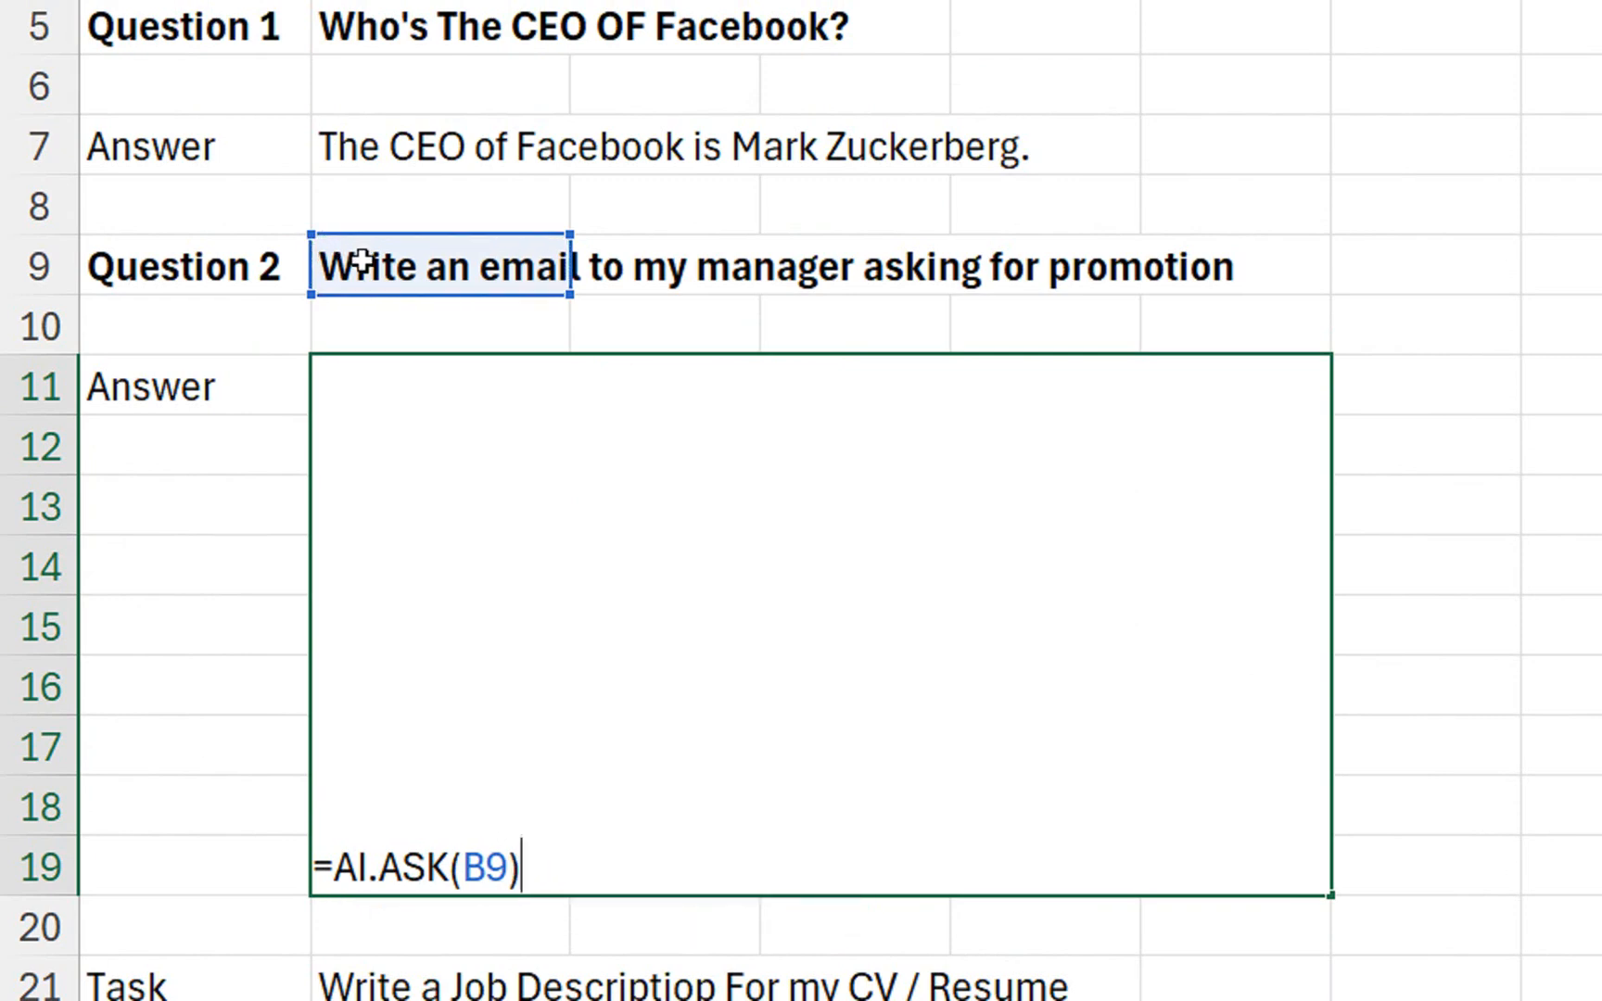
pyautogui.press('Return')
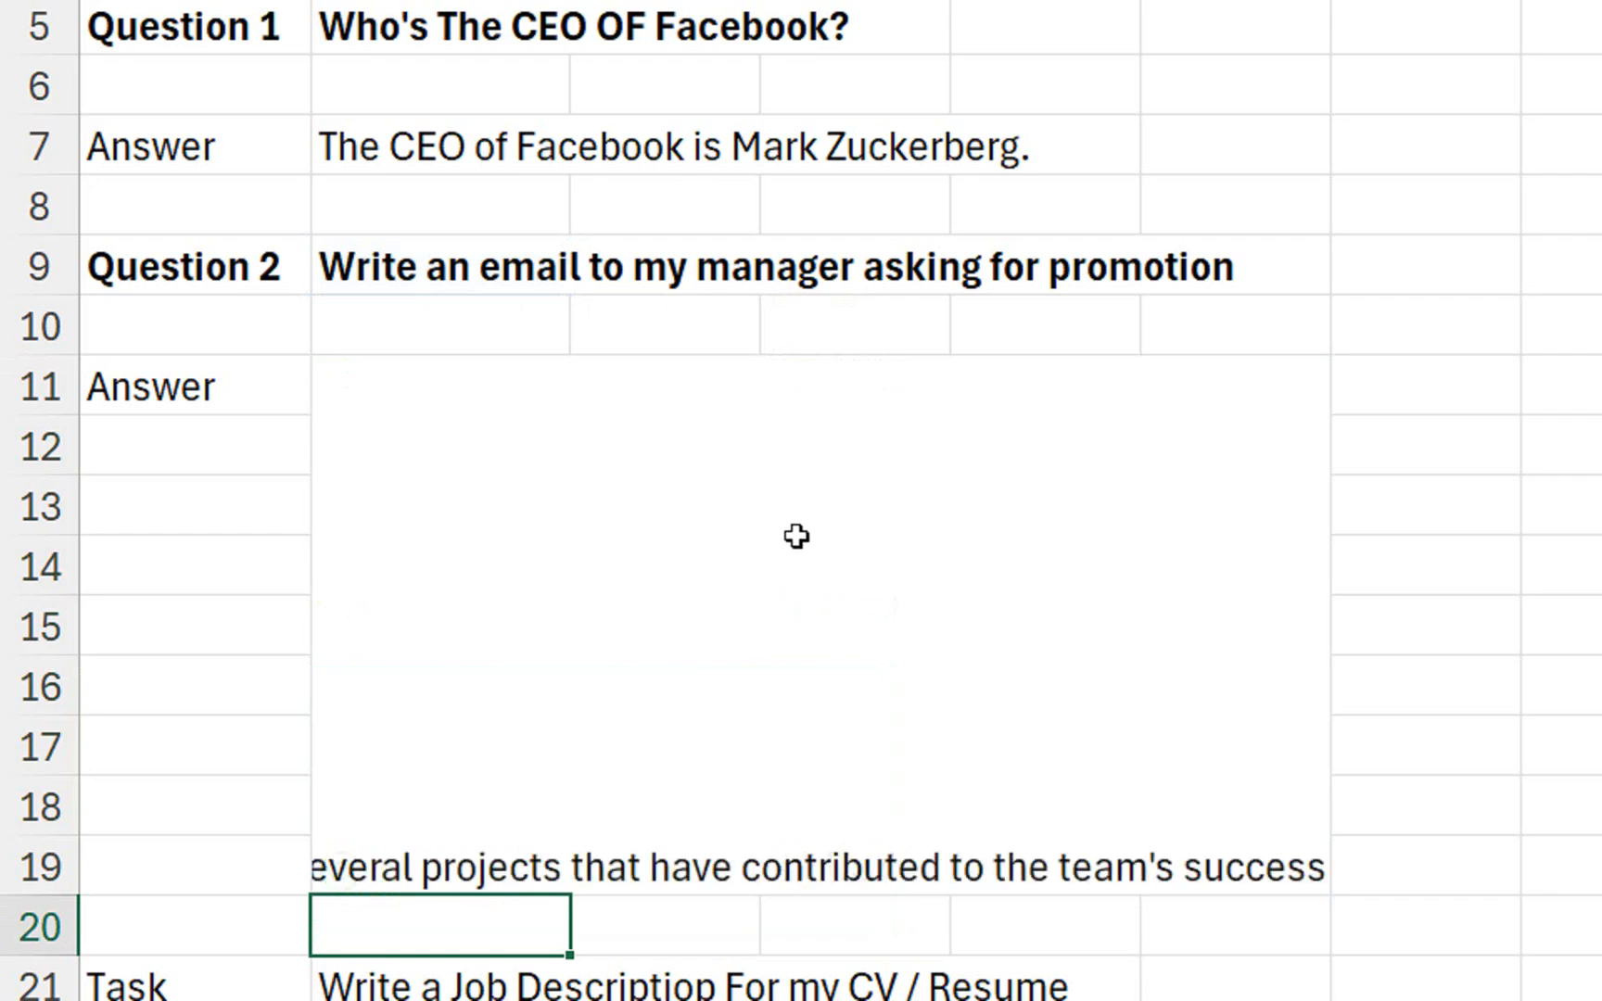
# - Wrap the text of the Question 2 answer and widen its merged cell to span columns B through J
pyautogui.click(797, 536)
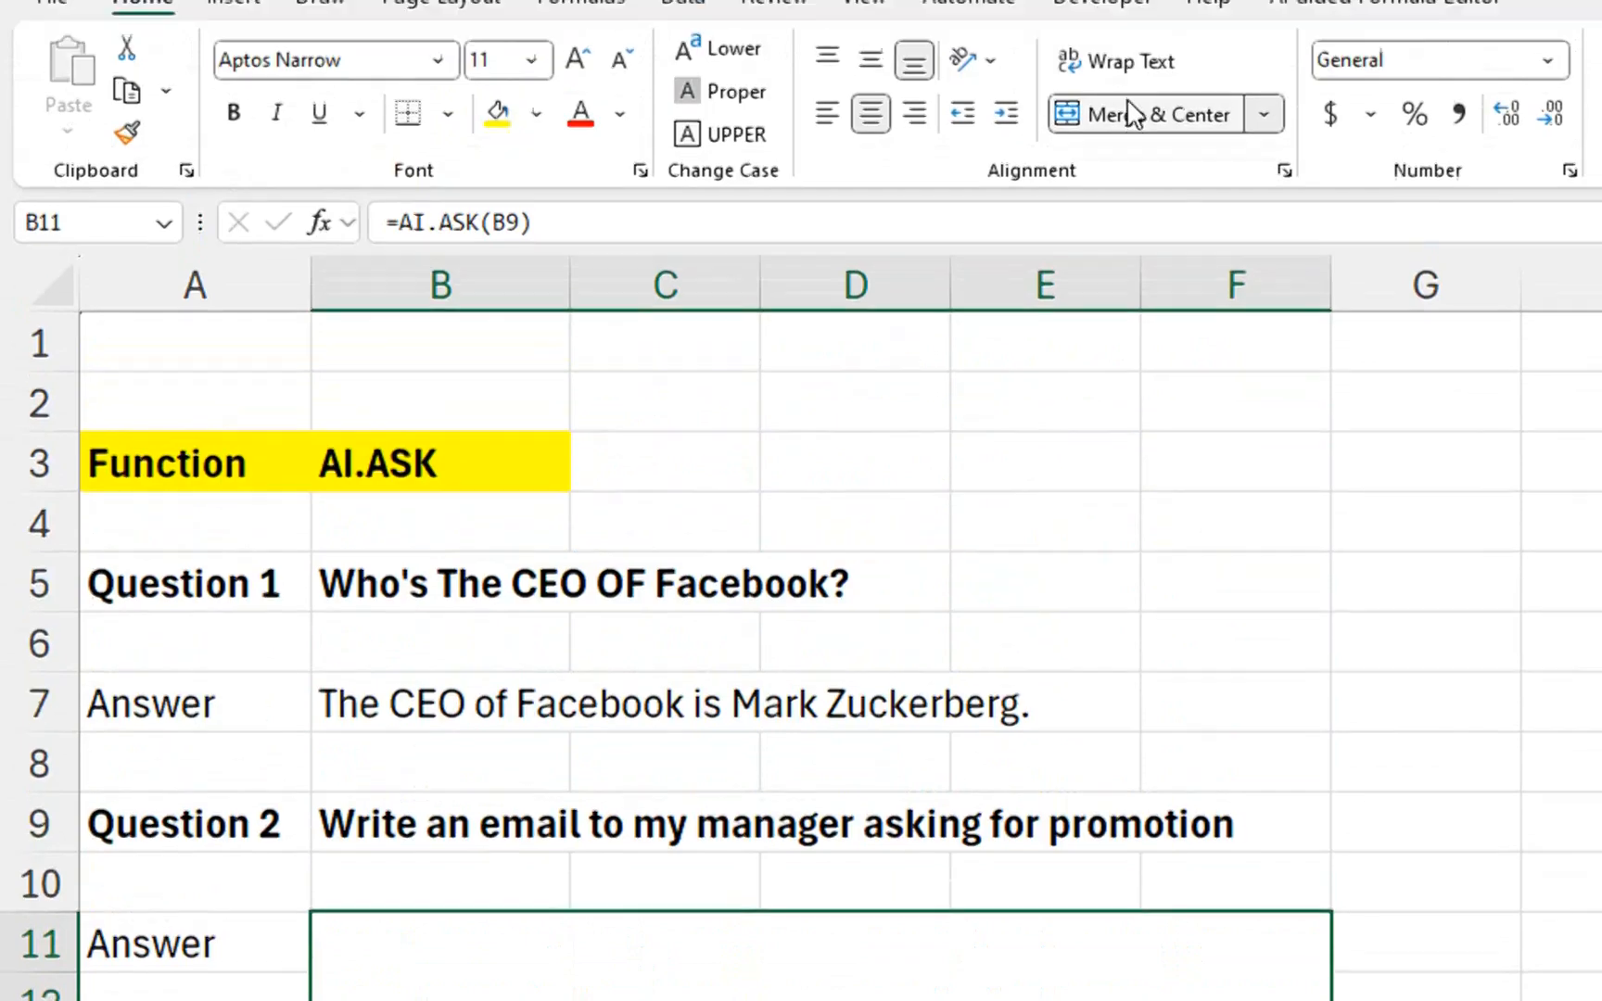
pyautogui.click(1138, 176)
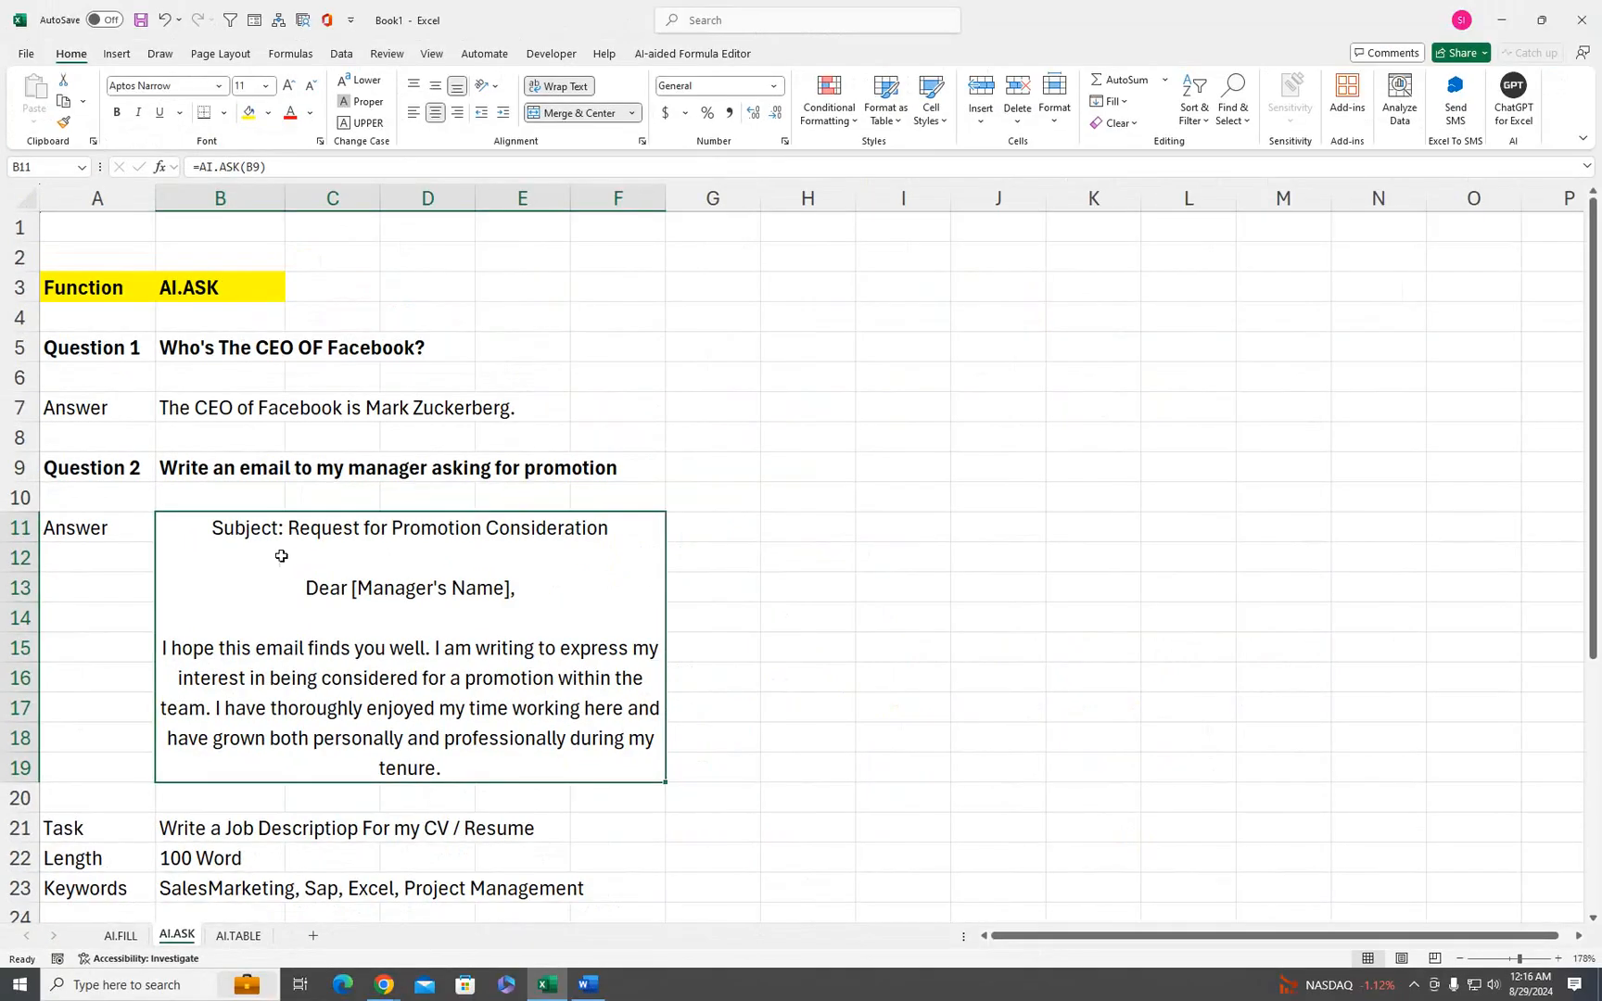
pyautogui.moveTo(559, 466); pyautogui.dragTo(1601, 705)
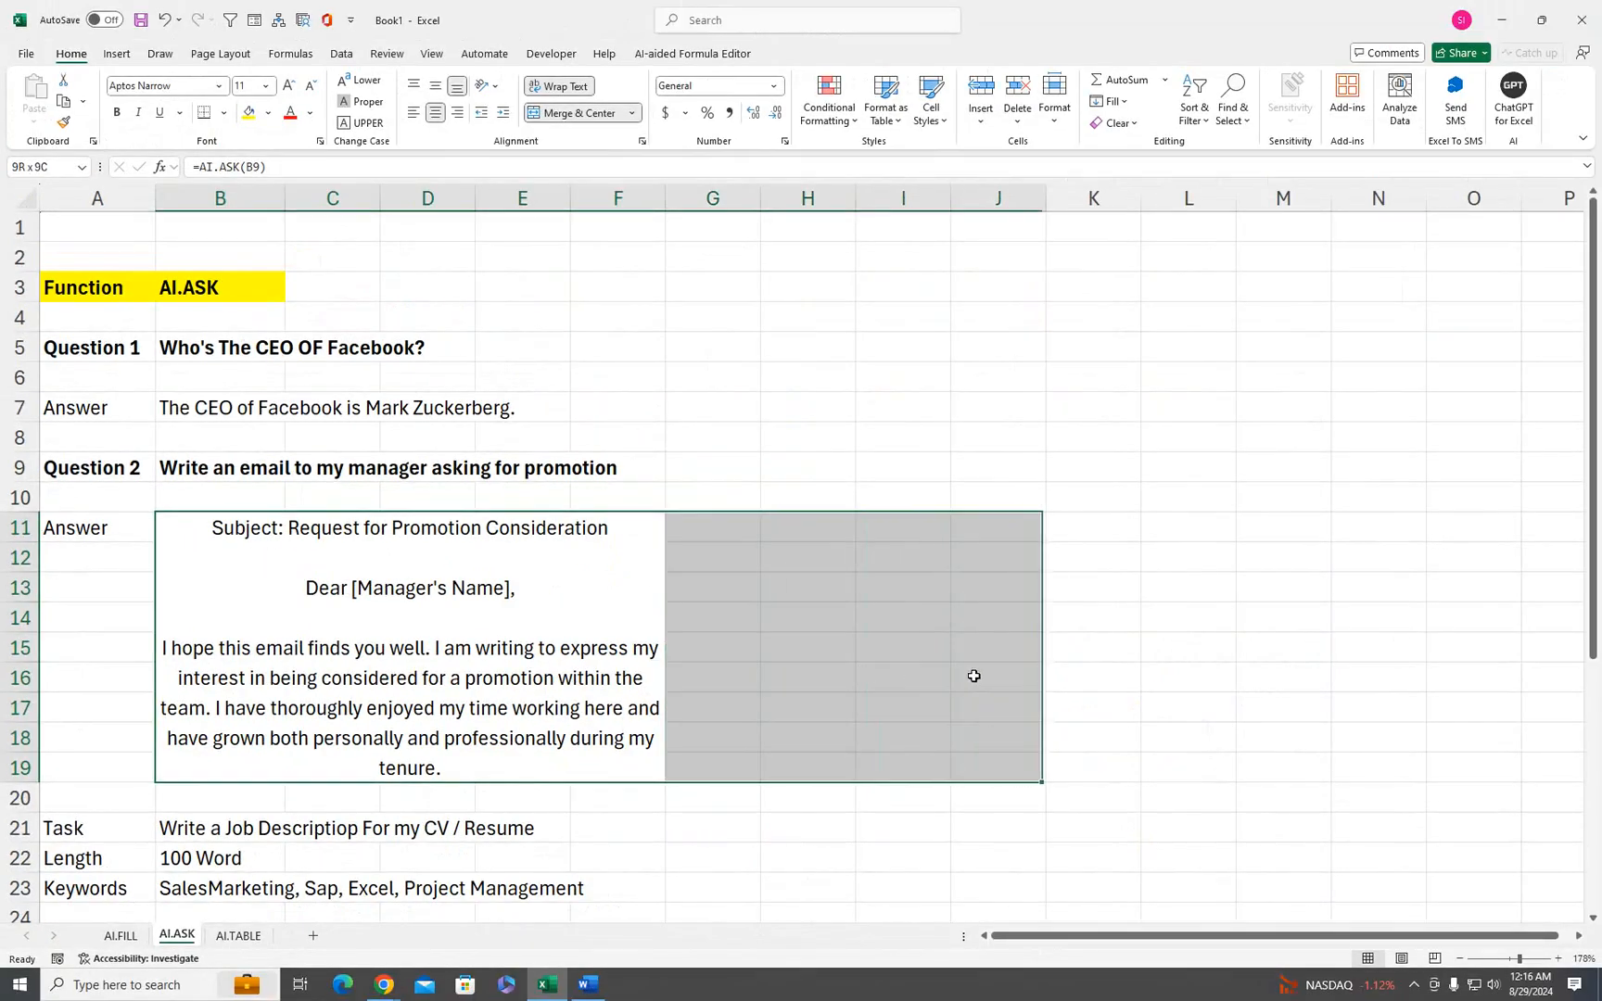
pyautogui.moveTo(974, 676); pyautogui.dragTo(974, 676)
pyautogui.click(562, 114)
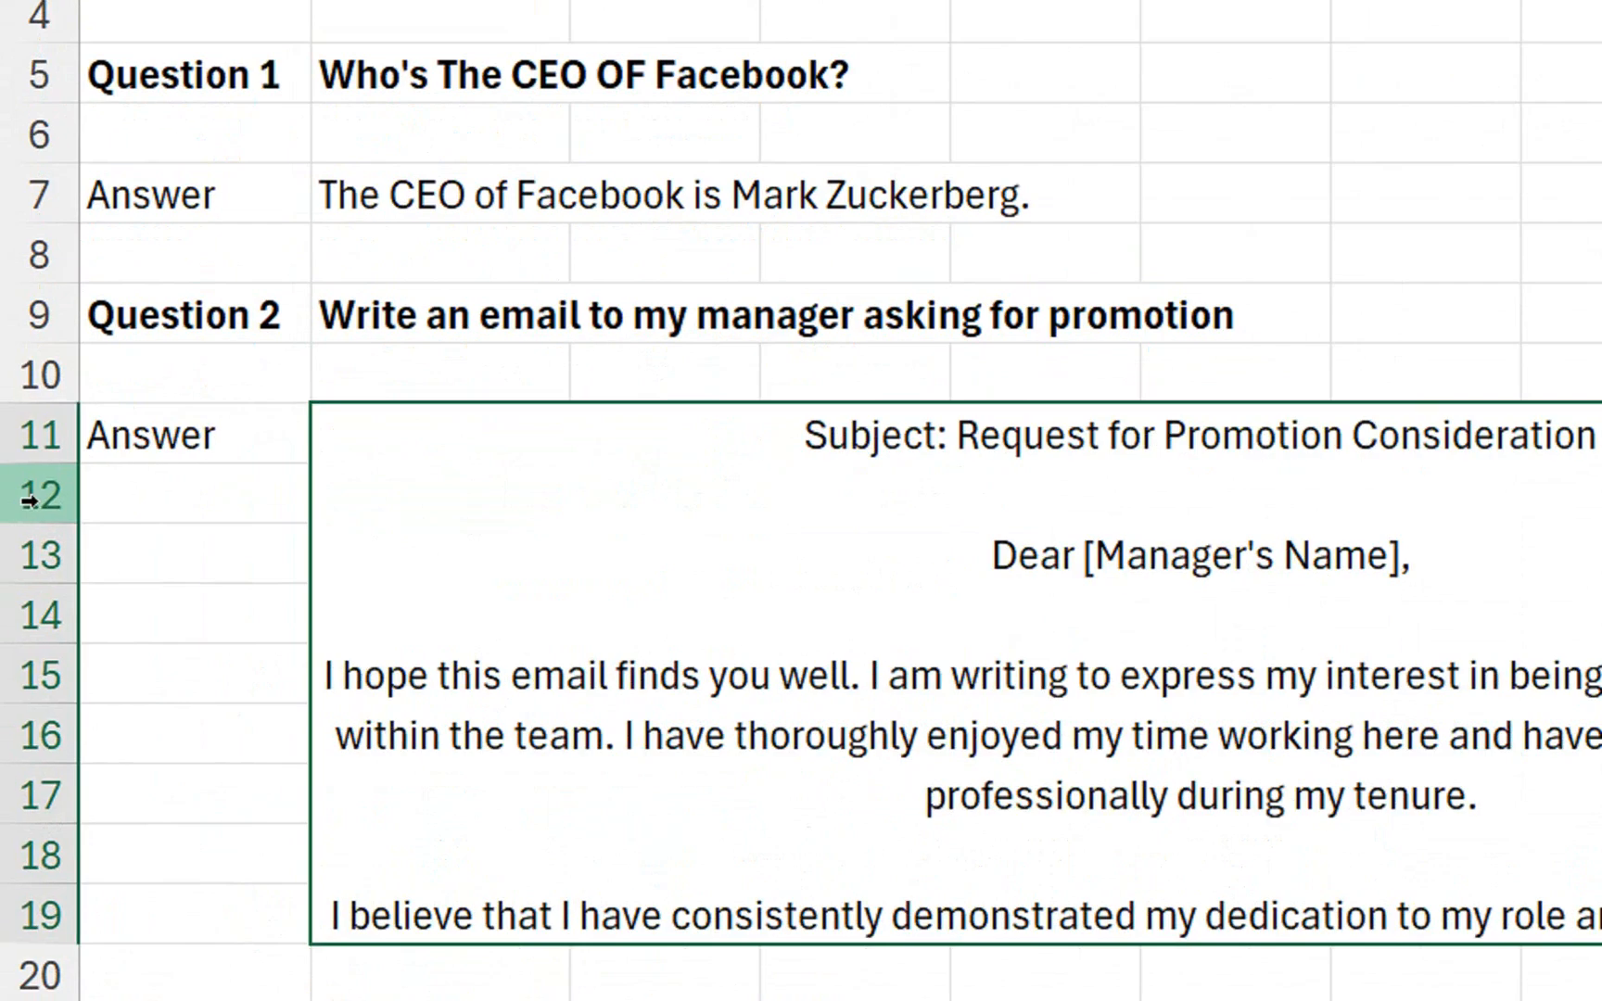
# - Increase the height of rows 12 to 19 and select the merged Question 2 answer cell
pyautogui.moveTo(19, 557); pyautogui.dragTo(21, 703)
pyautogui.moveTo(40, 777); pyautogui.dragTo(40, 929)
pyautogui.moveTo(72, 581); pyautogui.dragTo(73, 588)
pyautogui.moveTo(72, 426); pyautogui.dragTo(71, 470)
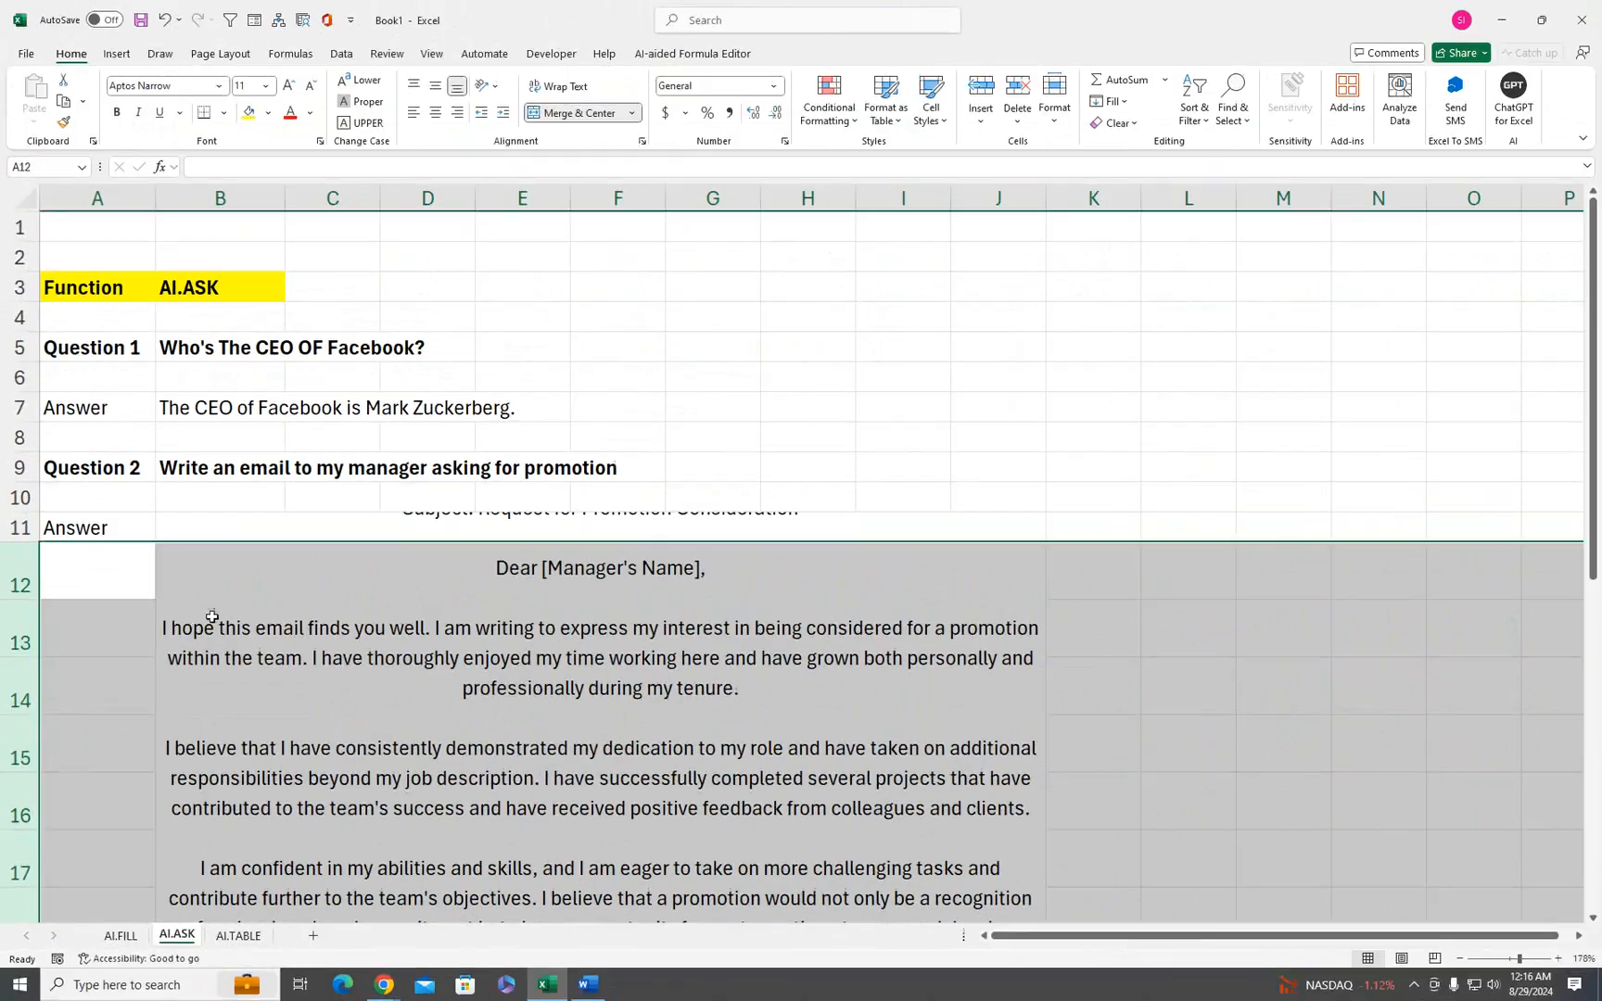
pyautogui.click(828, 207)
pyautogui.click(419, 521)
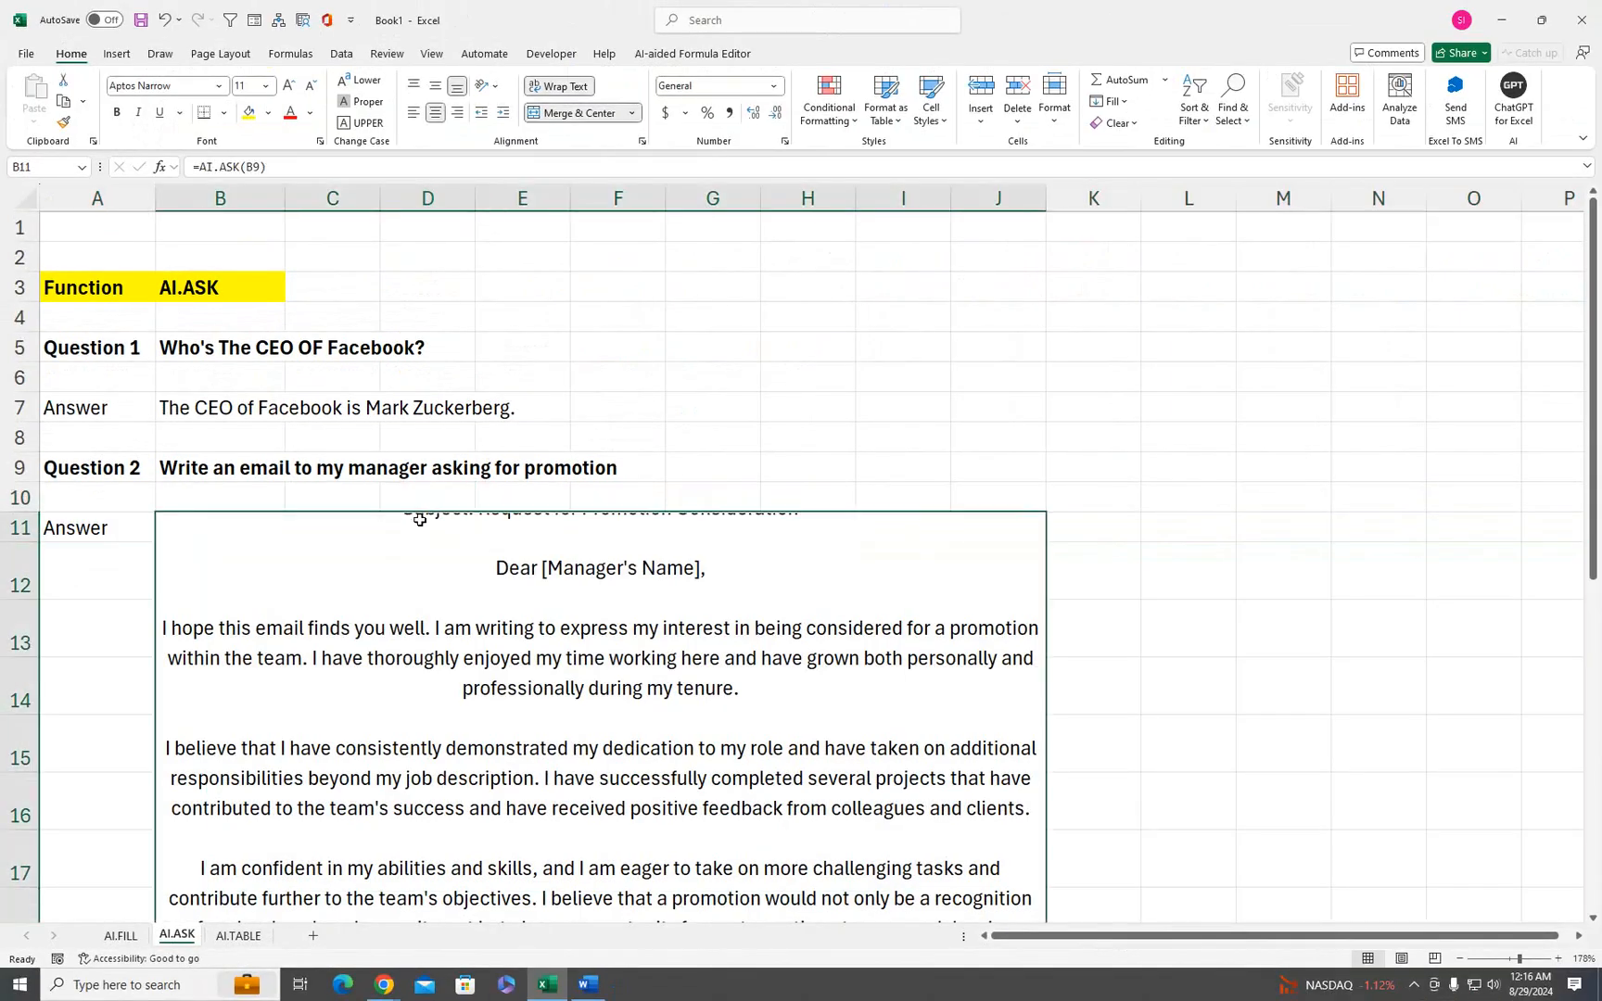
# - Extend the merged Question 2 answer cell to span columns B through O in rows 11 to 19
pyautogui.click(1514, 957)
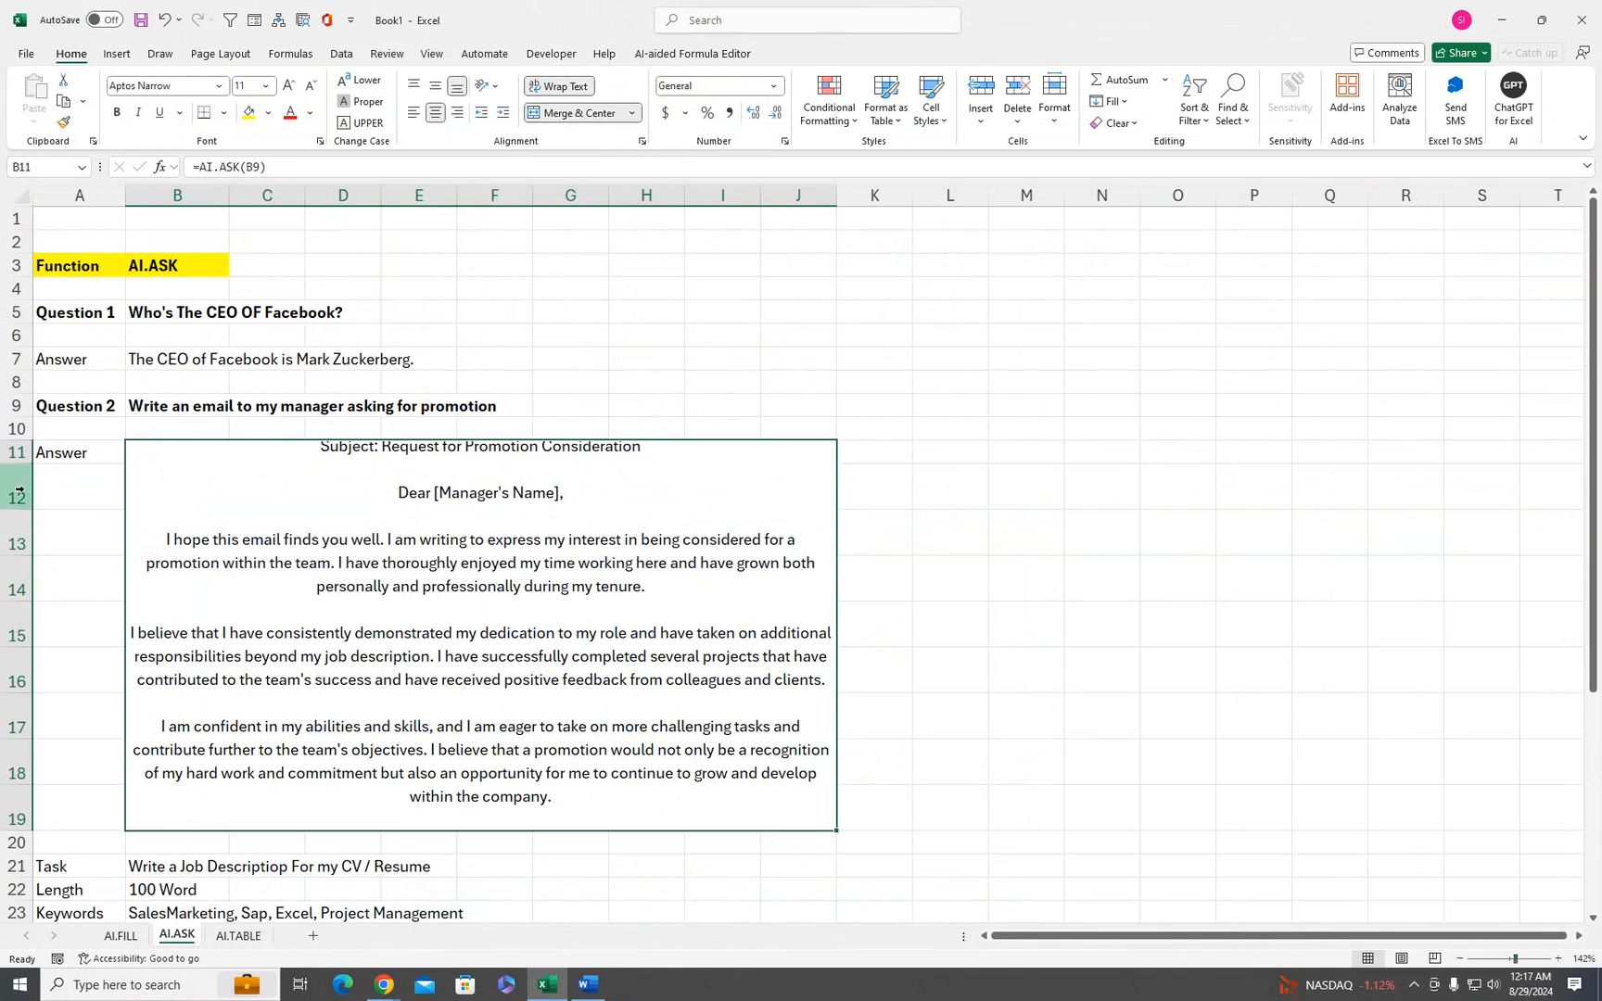
pyautogui.moveTo(297, 461)
pyautogui.mouseDown()
pyautogui.moveTo(1080, 647)
pyautogui.moveTo(1196, 649)
pyautogui.mouseUp()
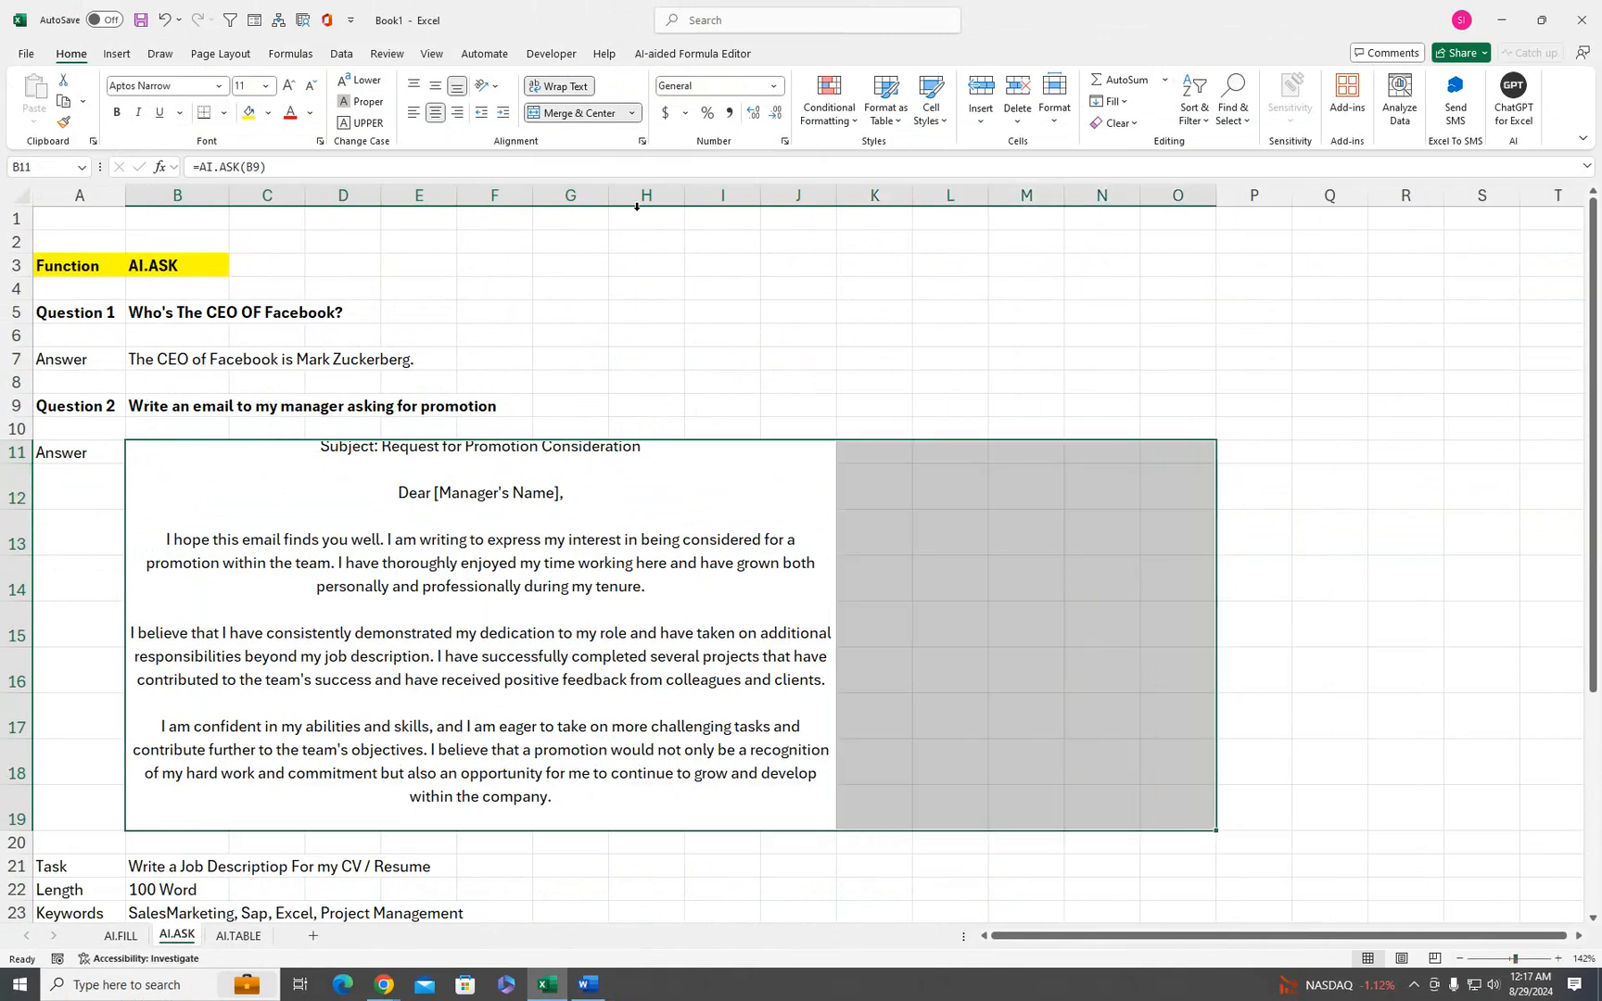
pyautogui.click(602, 121)
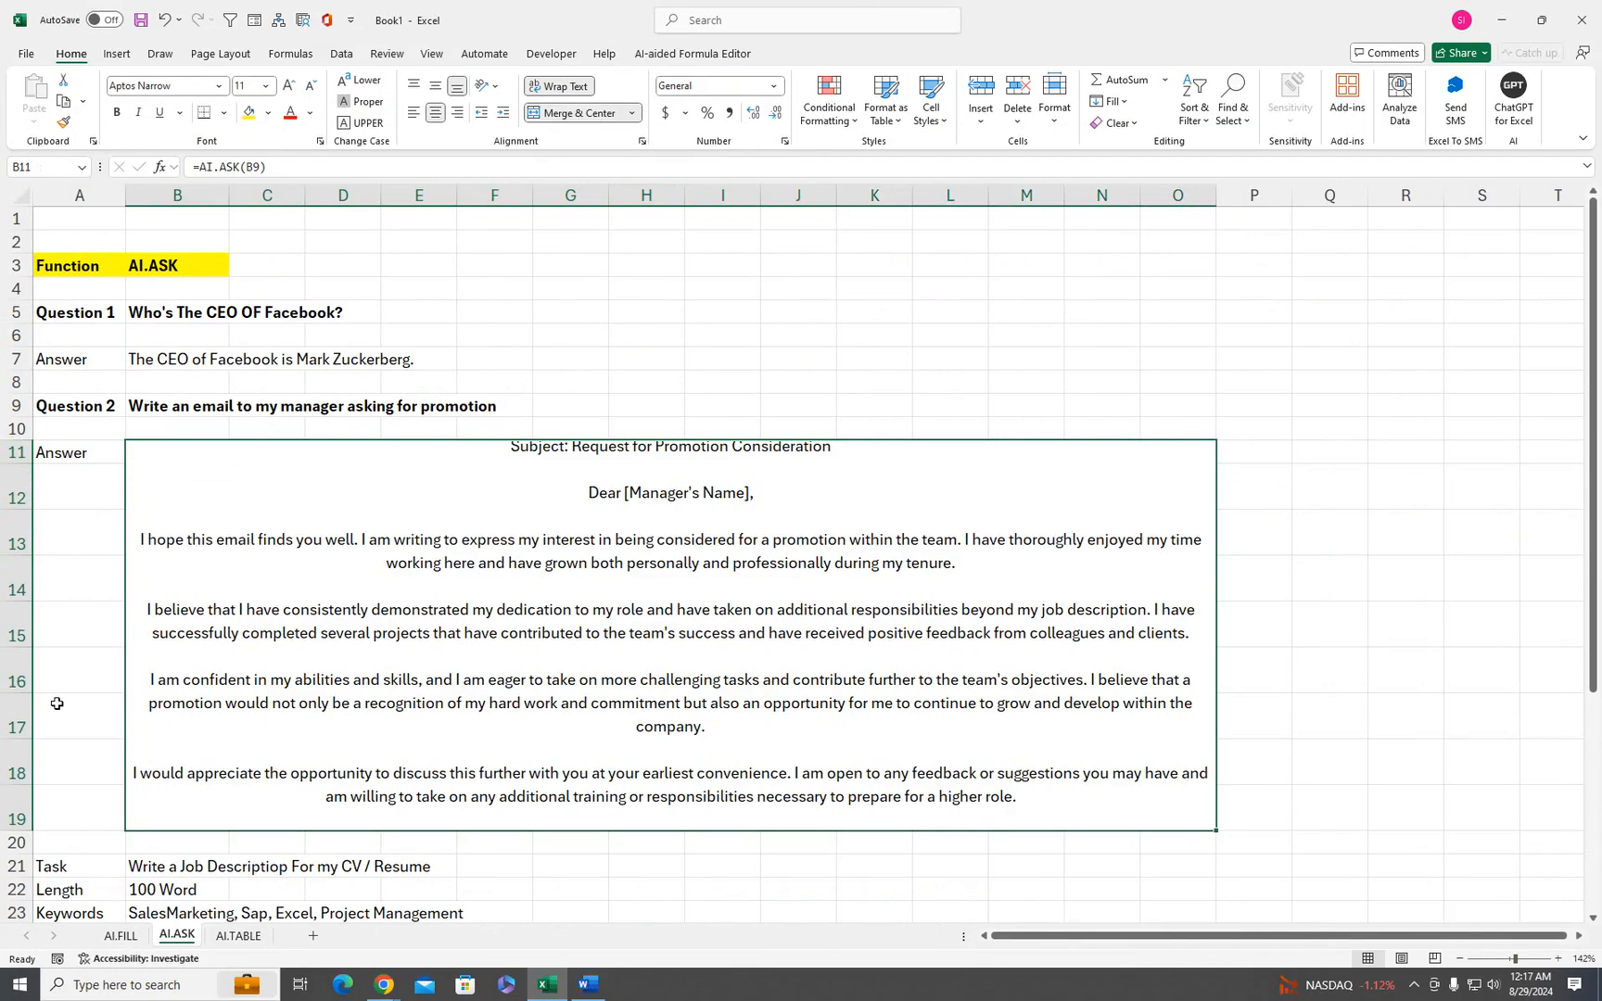
# - Enlarge rows 12 to 19 enough to fit the whole email, top-align these rows, and dismiss the antivirus notification
pyautogui.moveTo(18, 818)
pyautogui.mouseDown()
pyautogui.moveTo(25, 487)
pyautogui.moveTo(35, 581)
pyautogui.mouseUp()
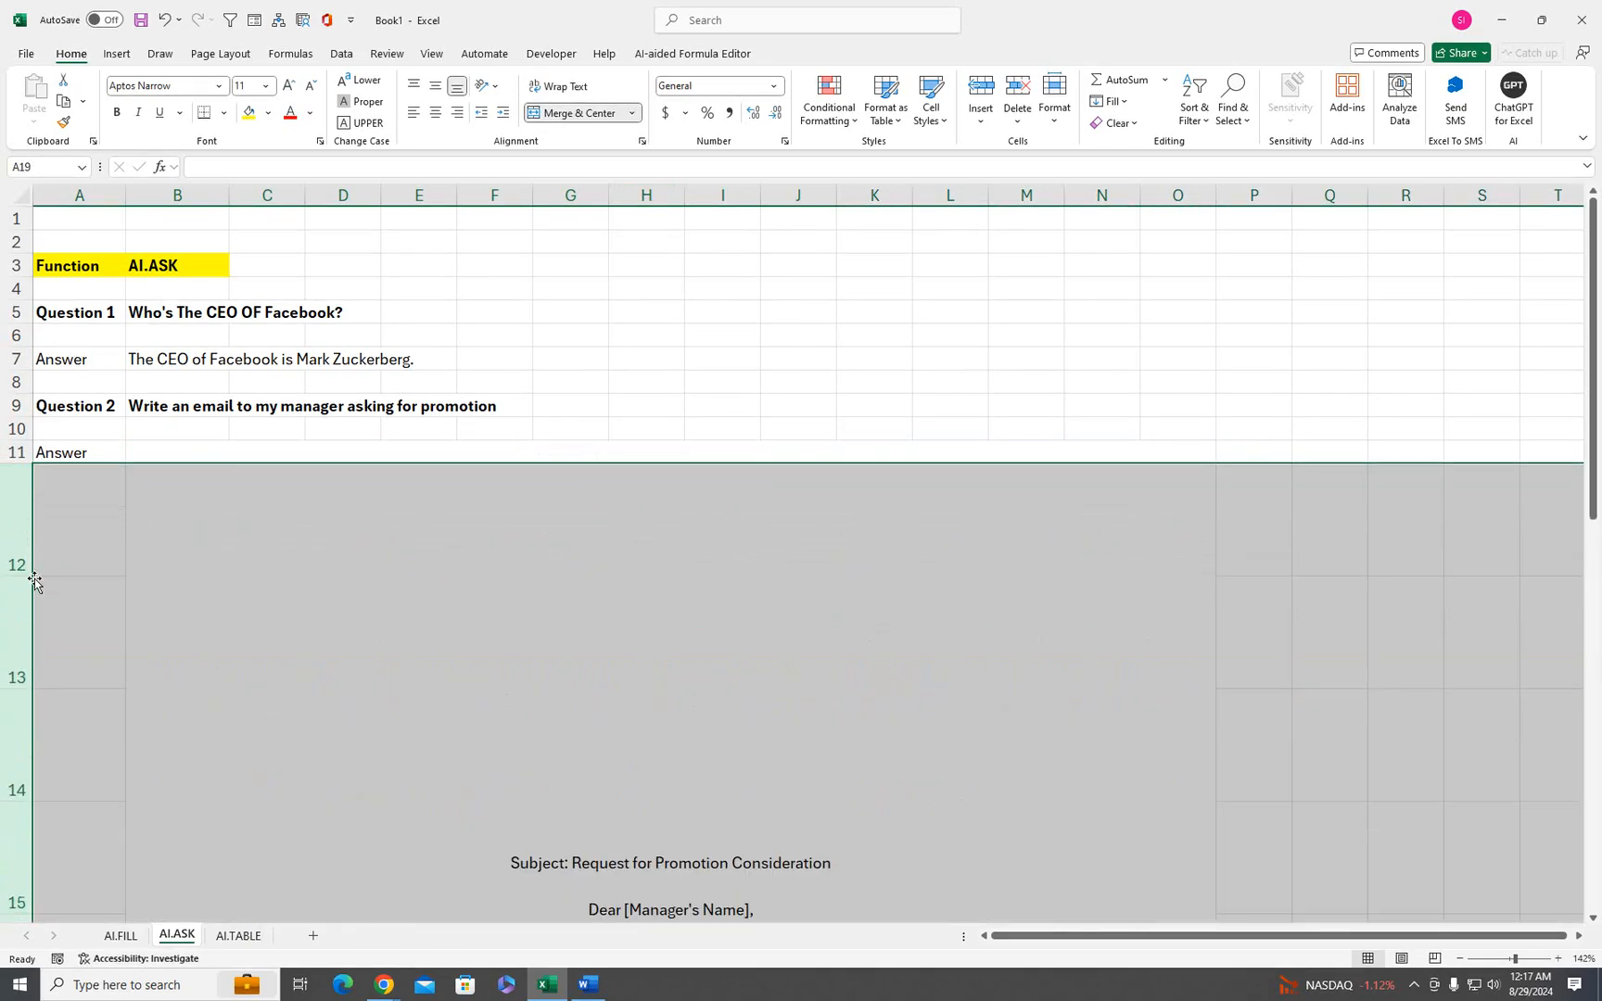
pyautogui.click(423, 86)
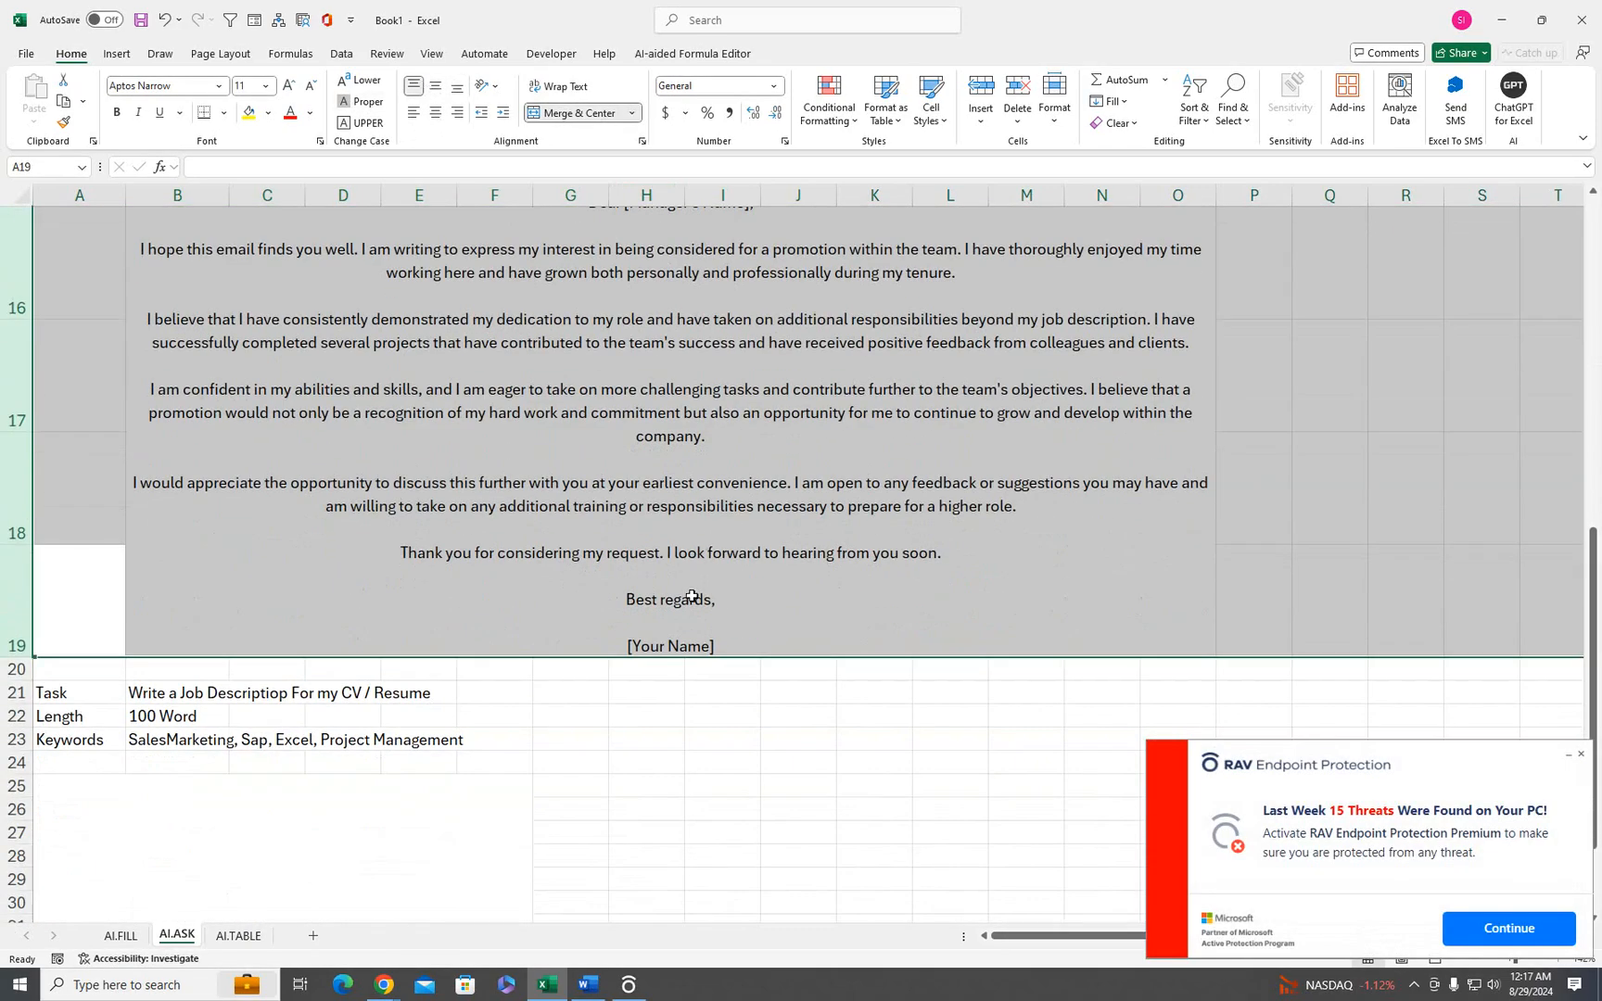
pyautogui.click(1579, 758)
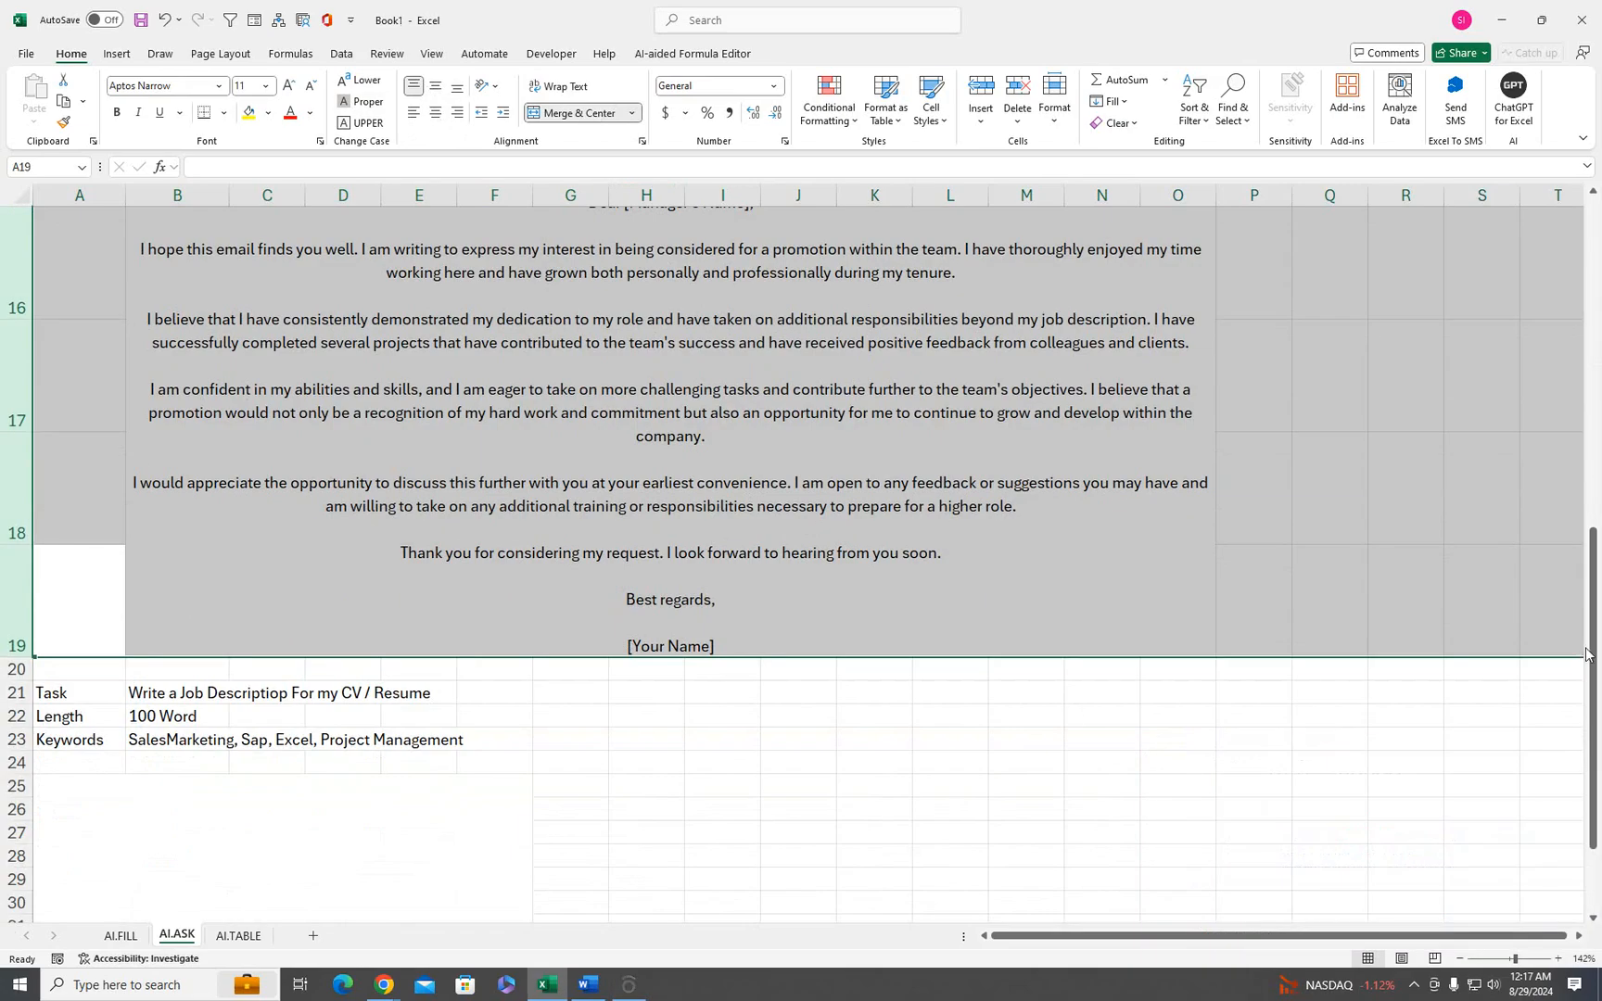
# - Top-align the email text in the merged Question 2 answer cell
pyautogui.moveTo(1588, 614); pyautogui.dragTo(1587, 329)
pyautogui.click(651, 598)
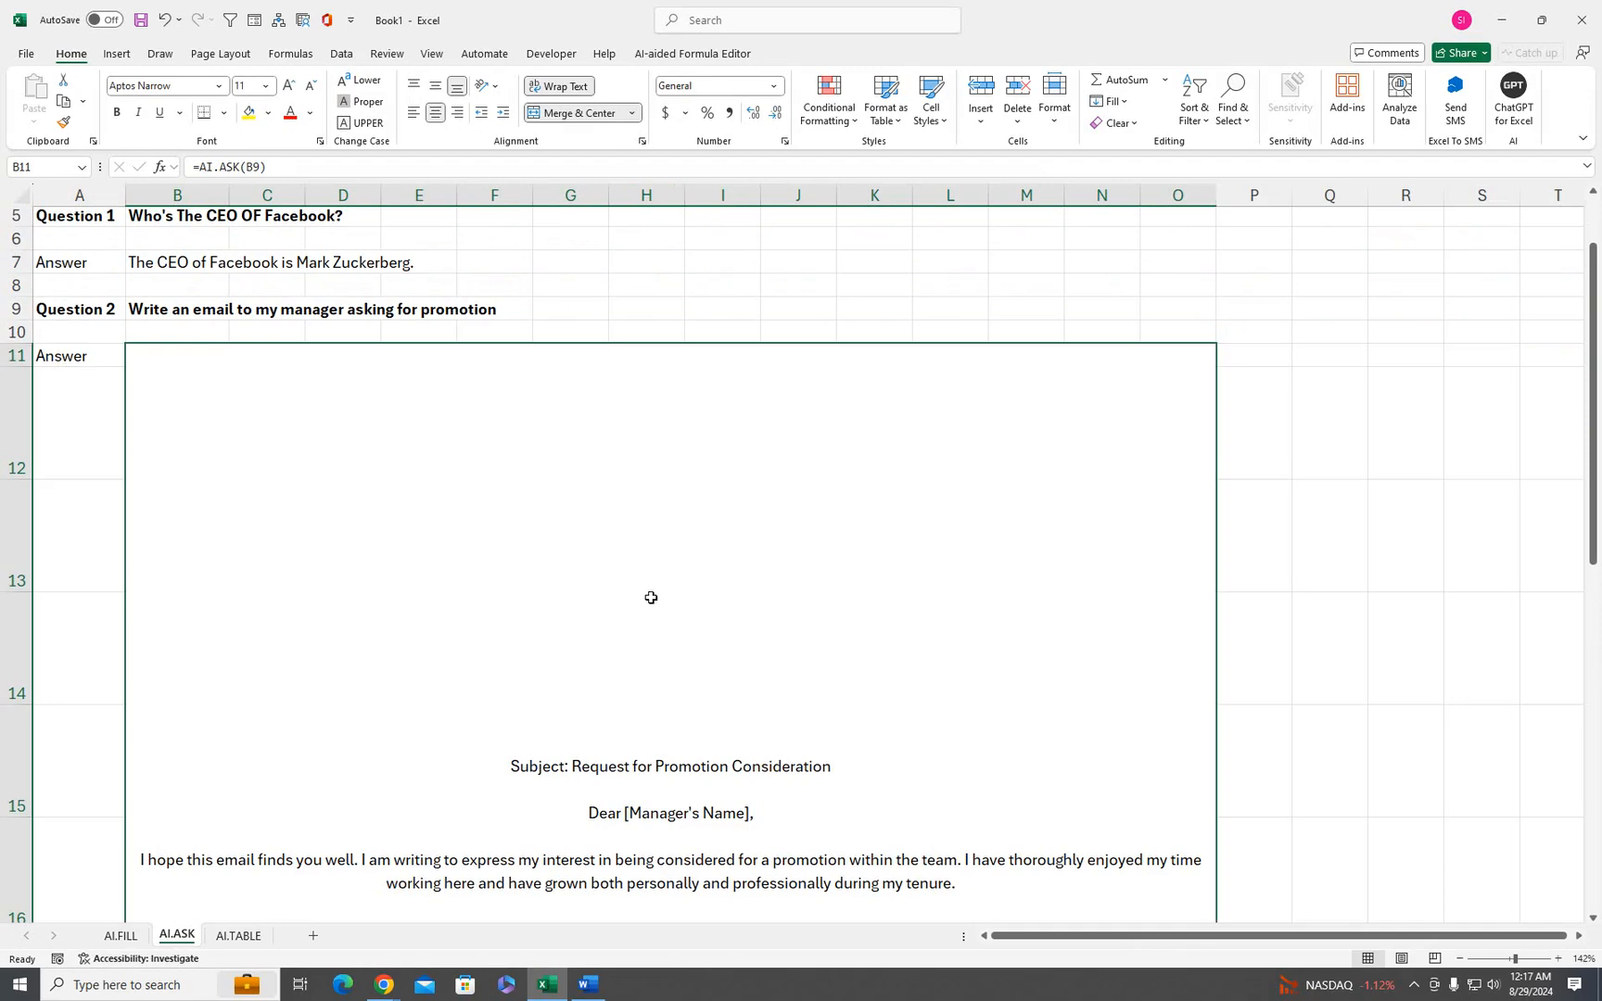
pyautogui.click(415, 90)
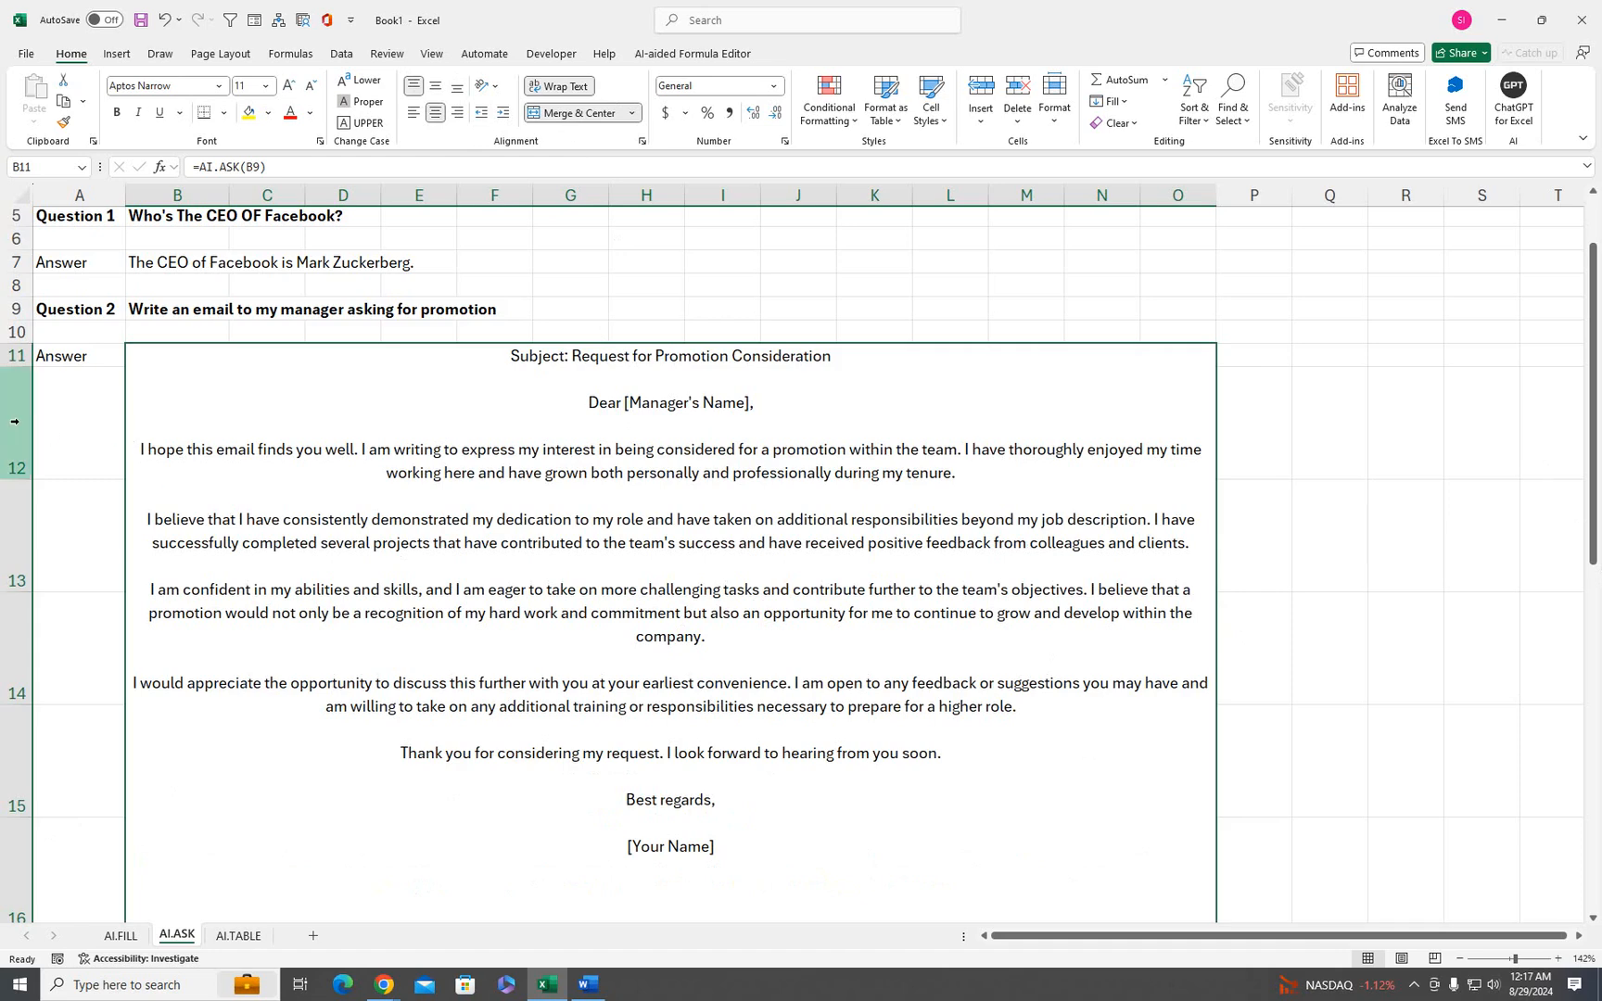
# - Autofit the heights of rows 12 to 19 to shrink them to single-line size
pyautogui.moveTo(15, 421); pyautogui.dragTo(120, 858)
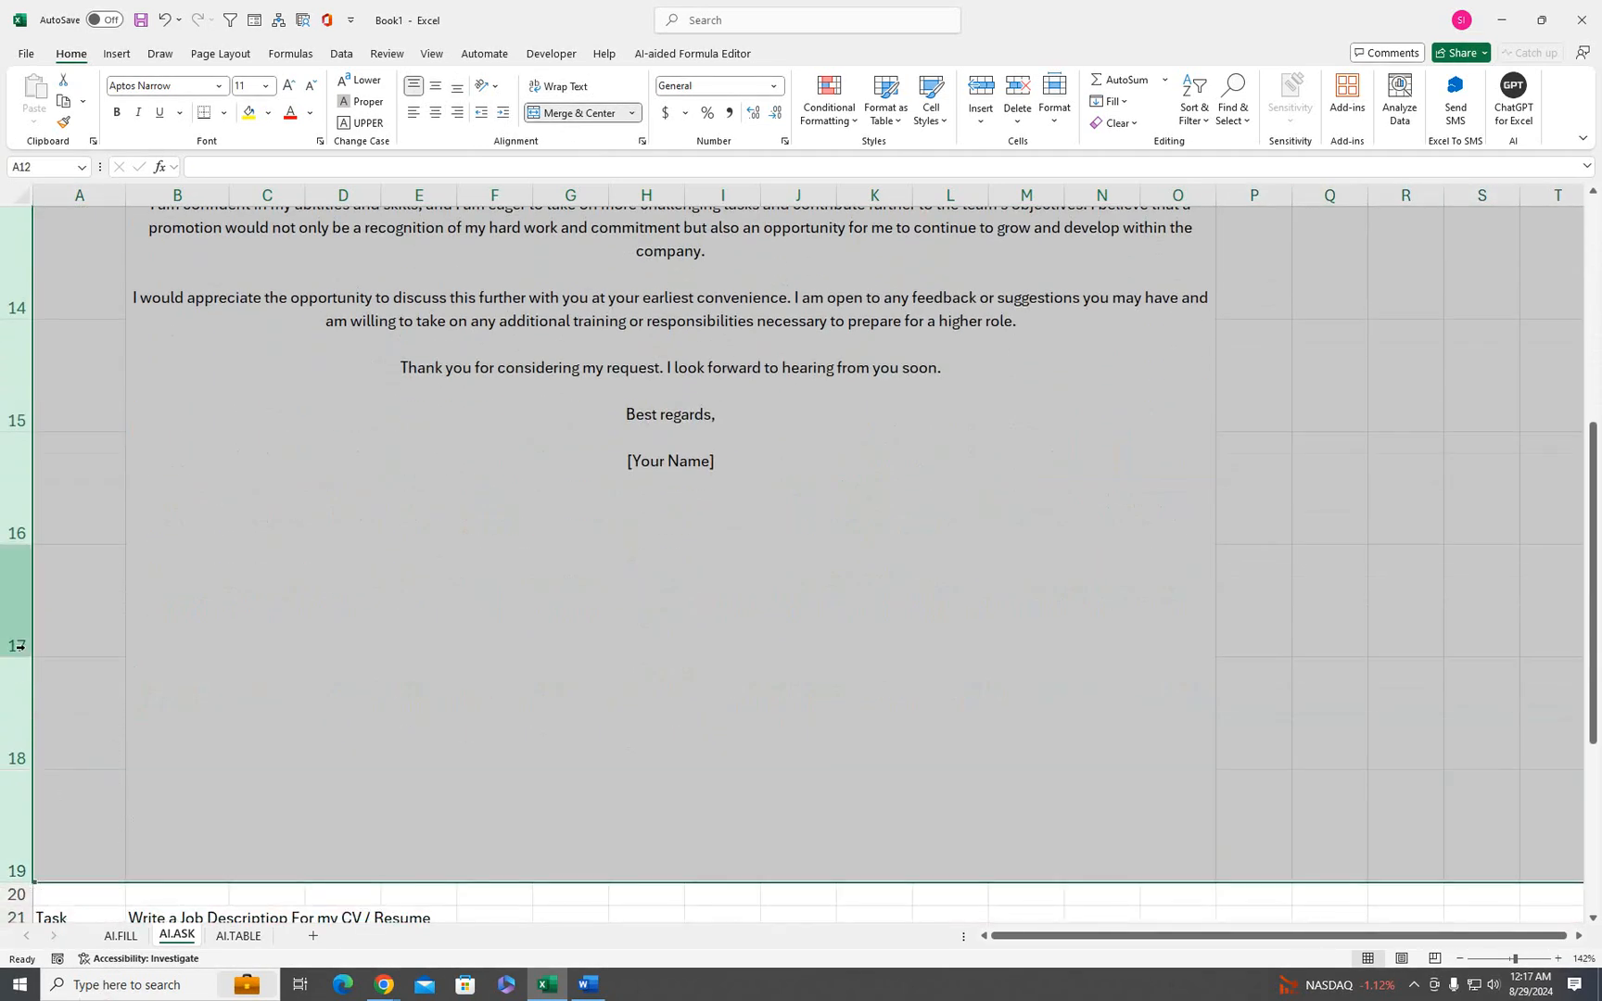
pyautogui.doubleClick(17, 658)
pyautogui.scroll(5, 664, 411)
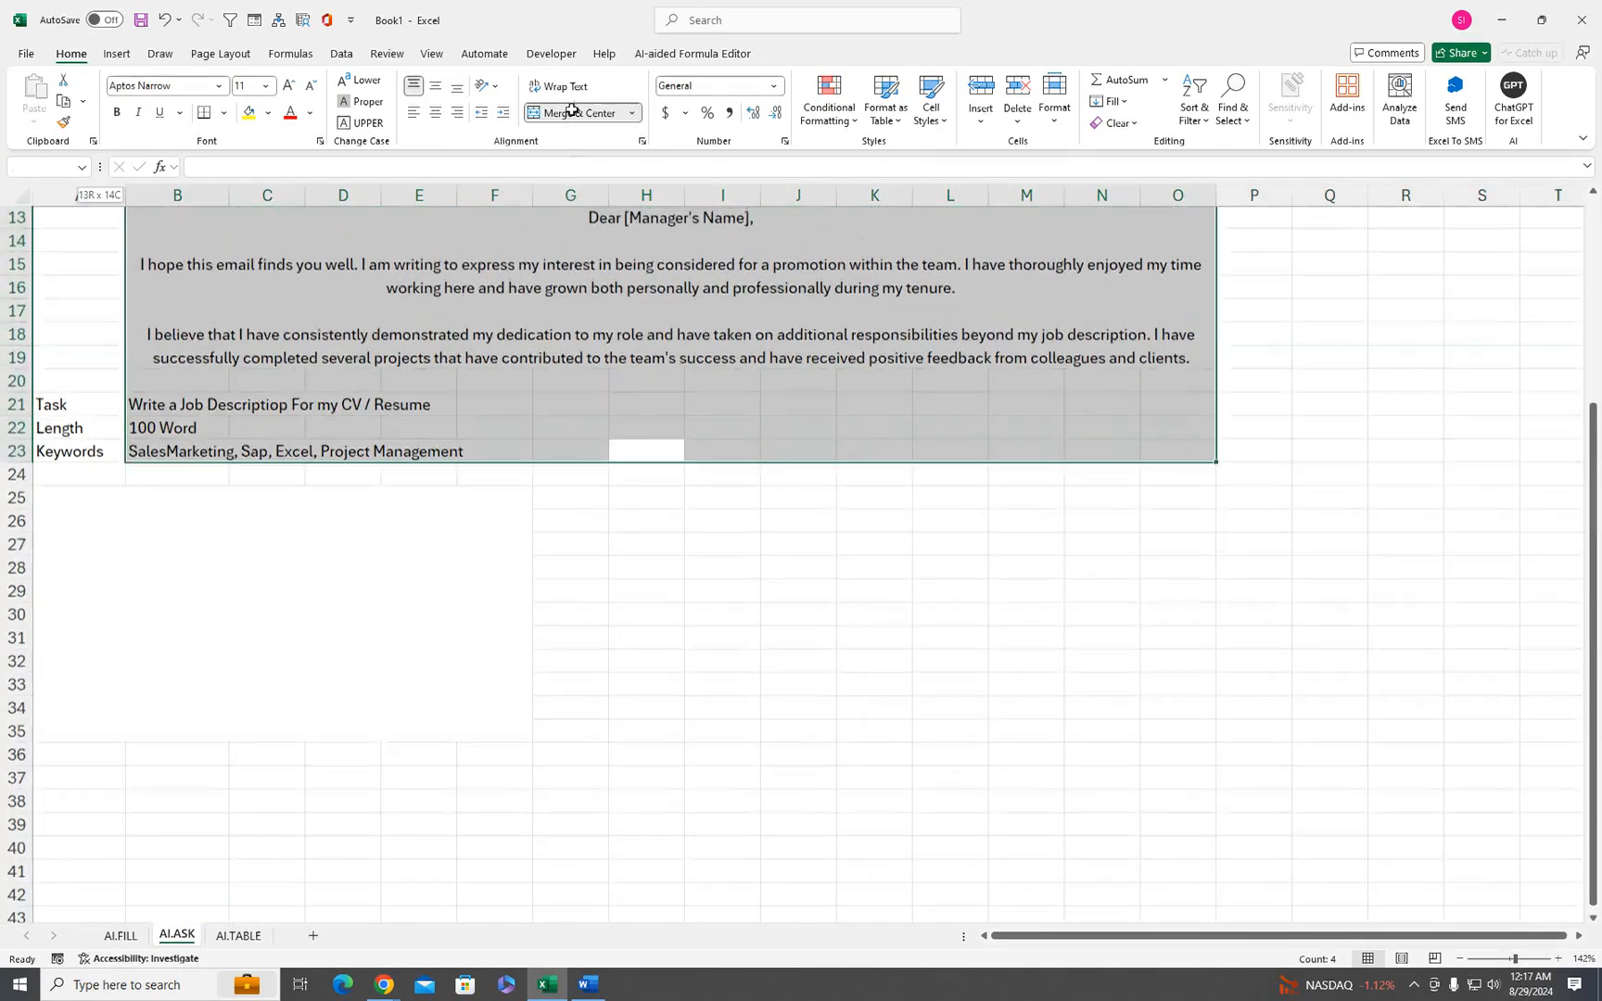
# - Reduce the Question 2 answer's font size to 8 and increase the height of rows 12 to 19 to show more of the email
pyautogui.click(485, 603)
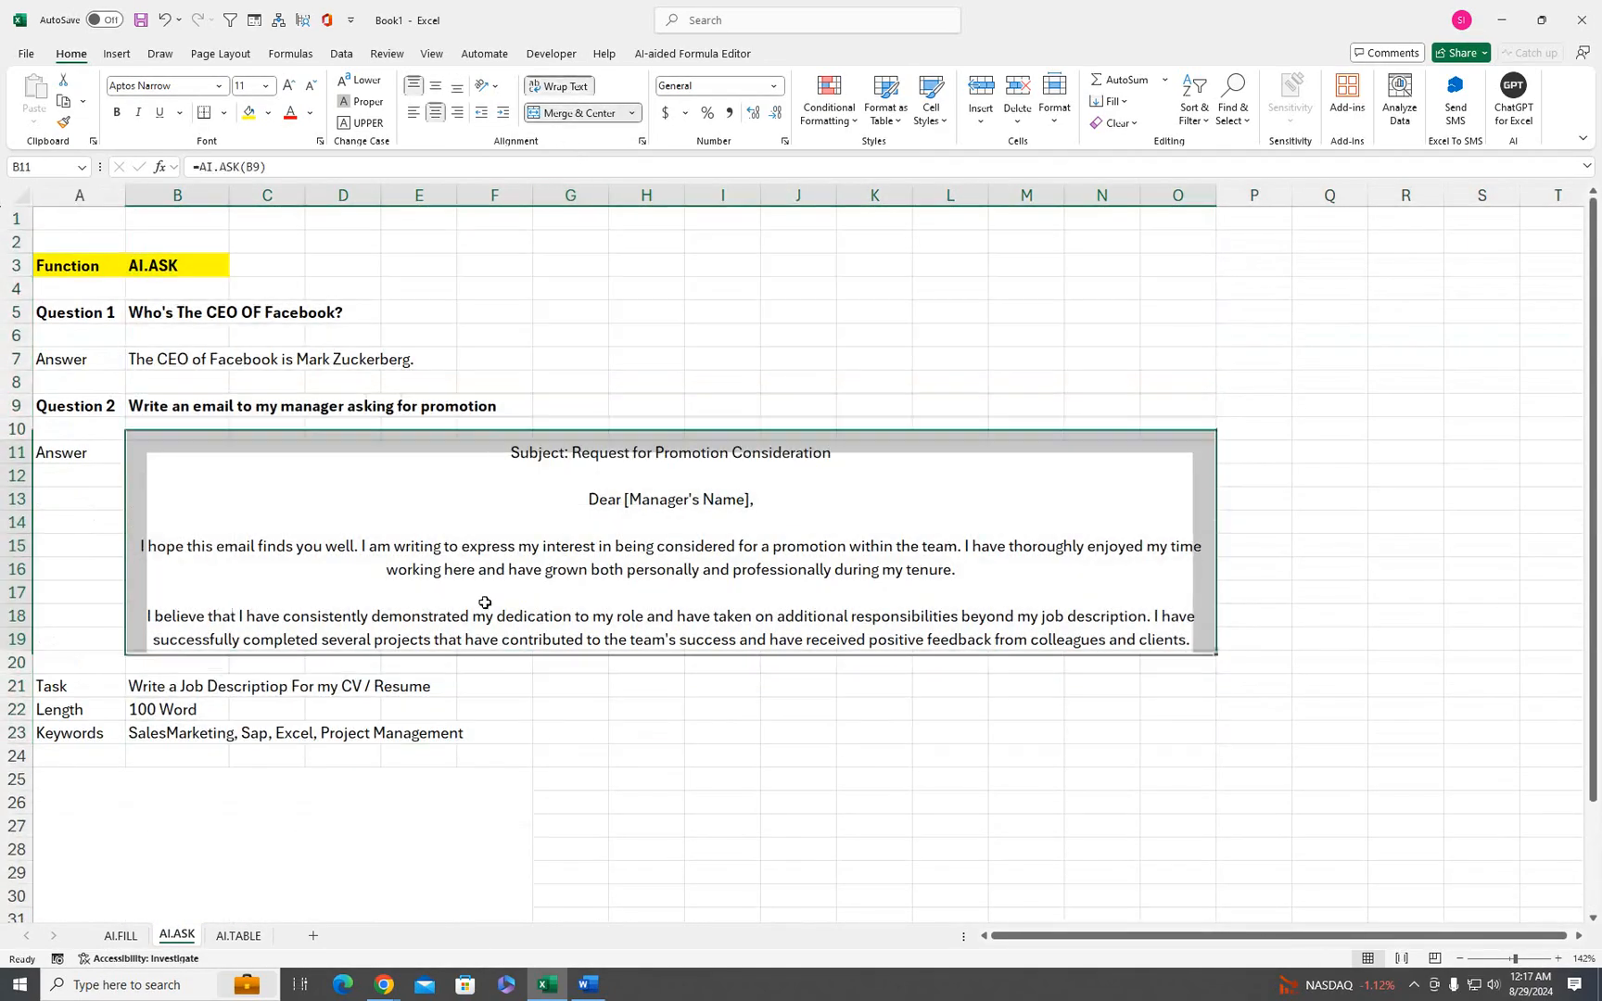
pyautogui.click(311, 87)
pyautogui.click(312, 86)
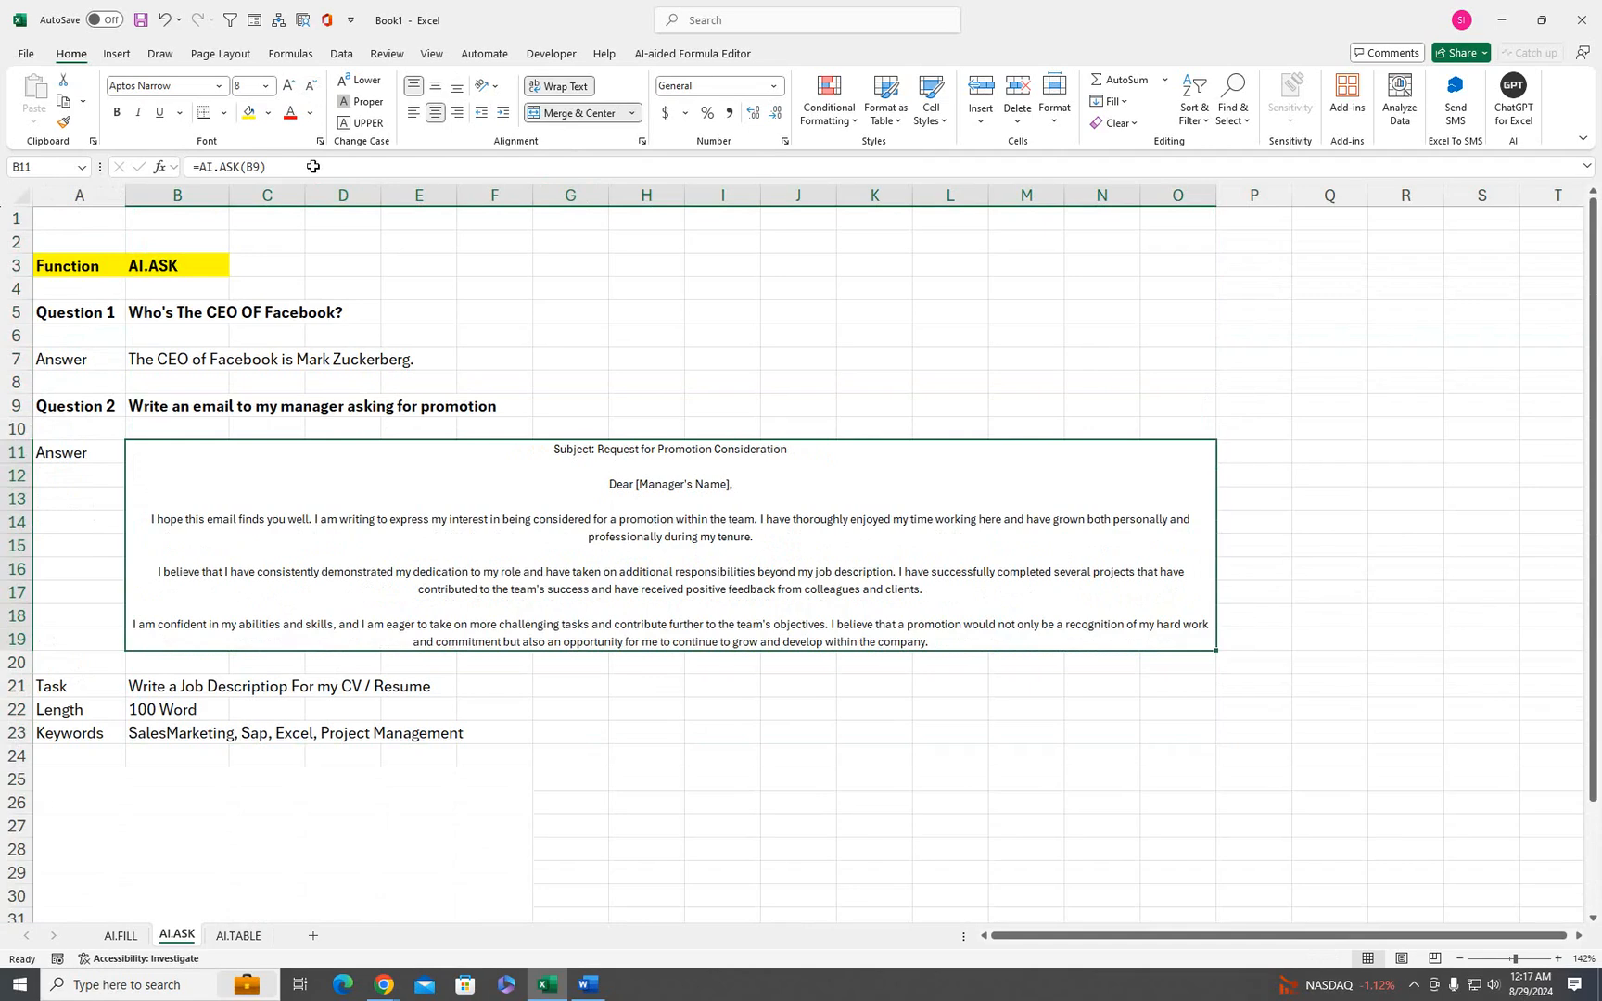
pyautogui.moveTo(5, 476); pyautogui.dragTo(19, 730)
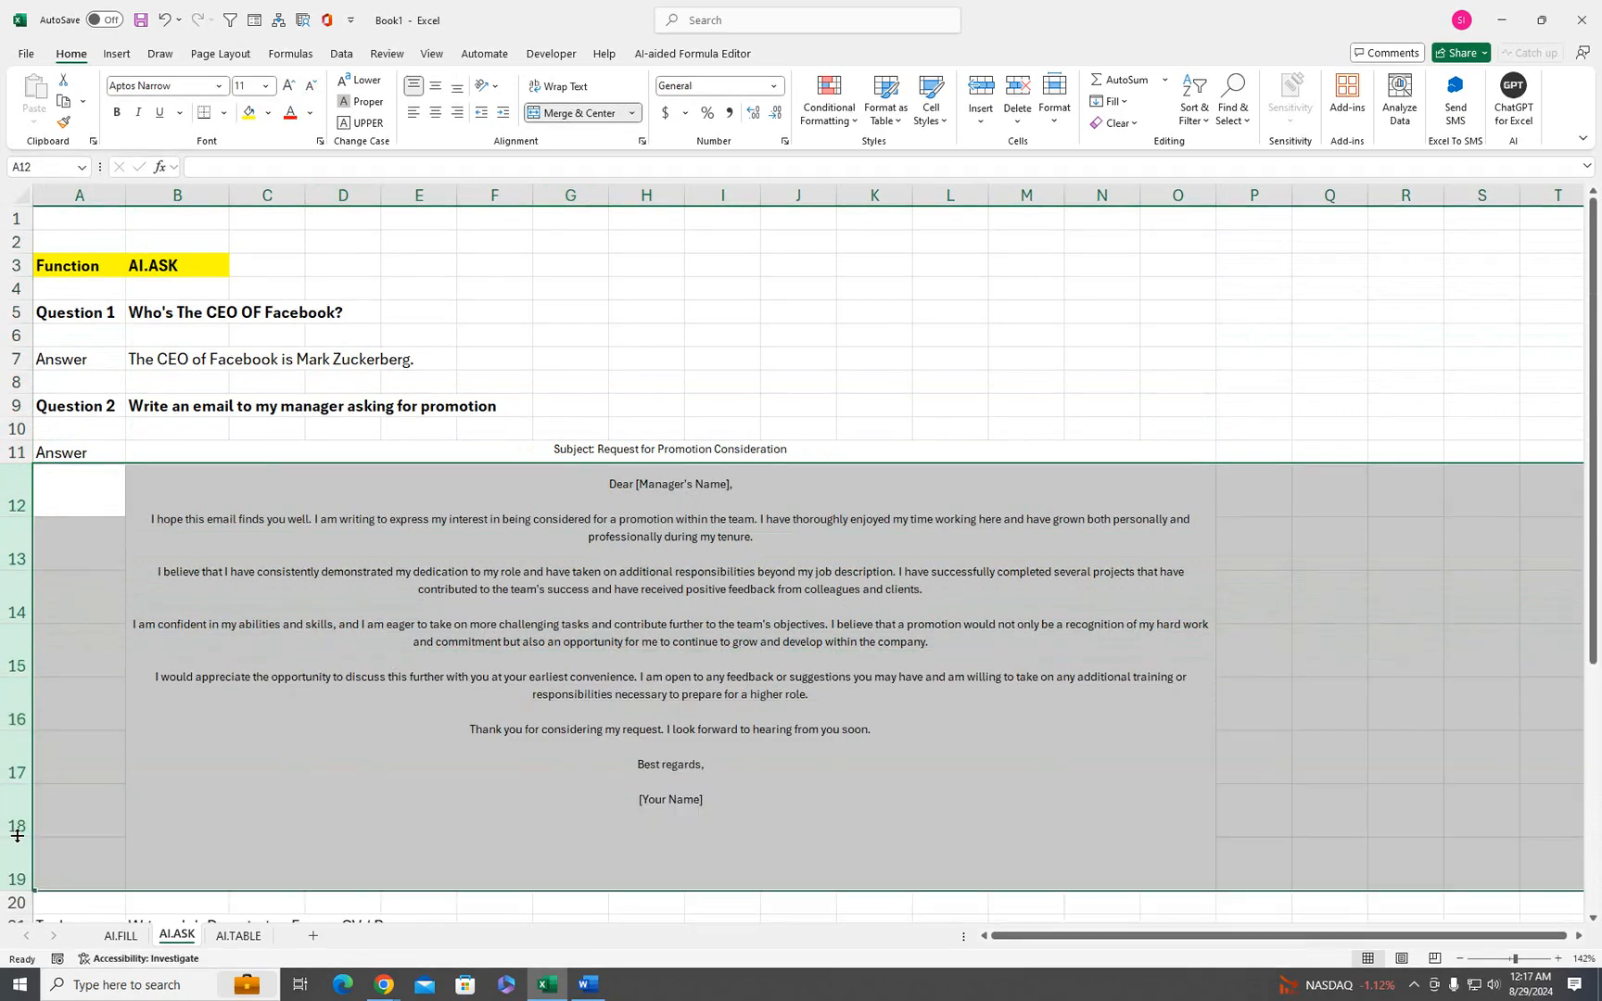
pyautogui.moveTo(17, 837); pyautogui.dragTo(16, 819)
# - Try bold formatting on the merged Question 2 answer cell and remove it again
pyautogui.click(568, 630)
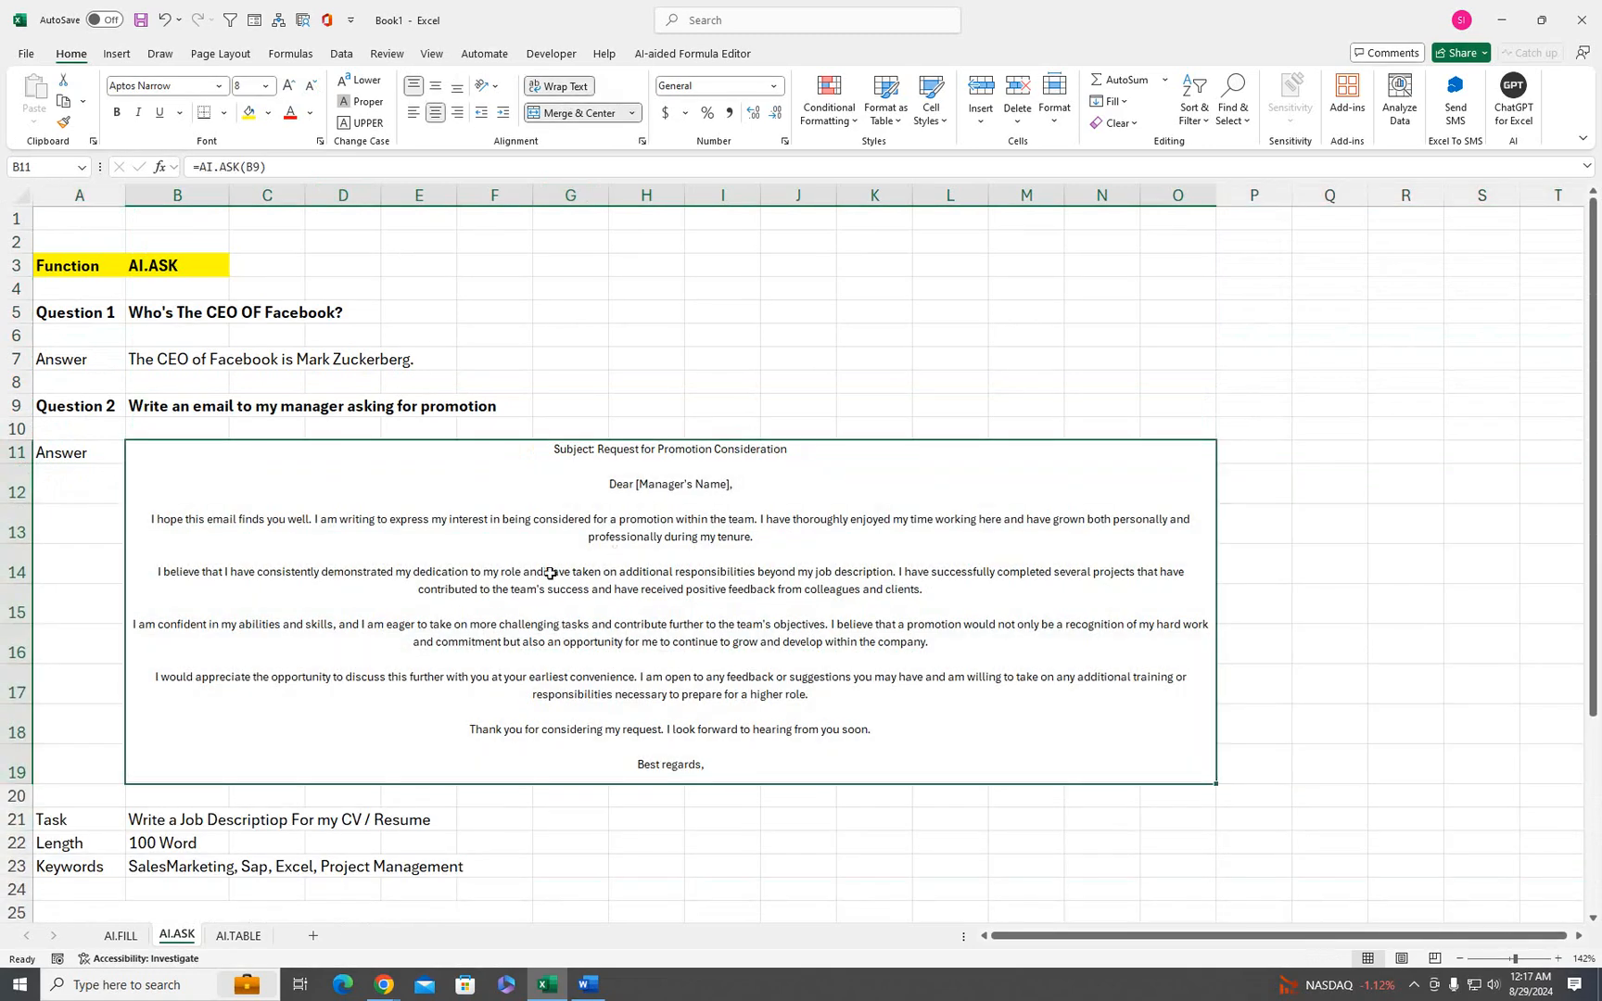
pyautogui.click(119, 113)
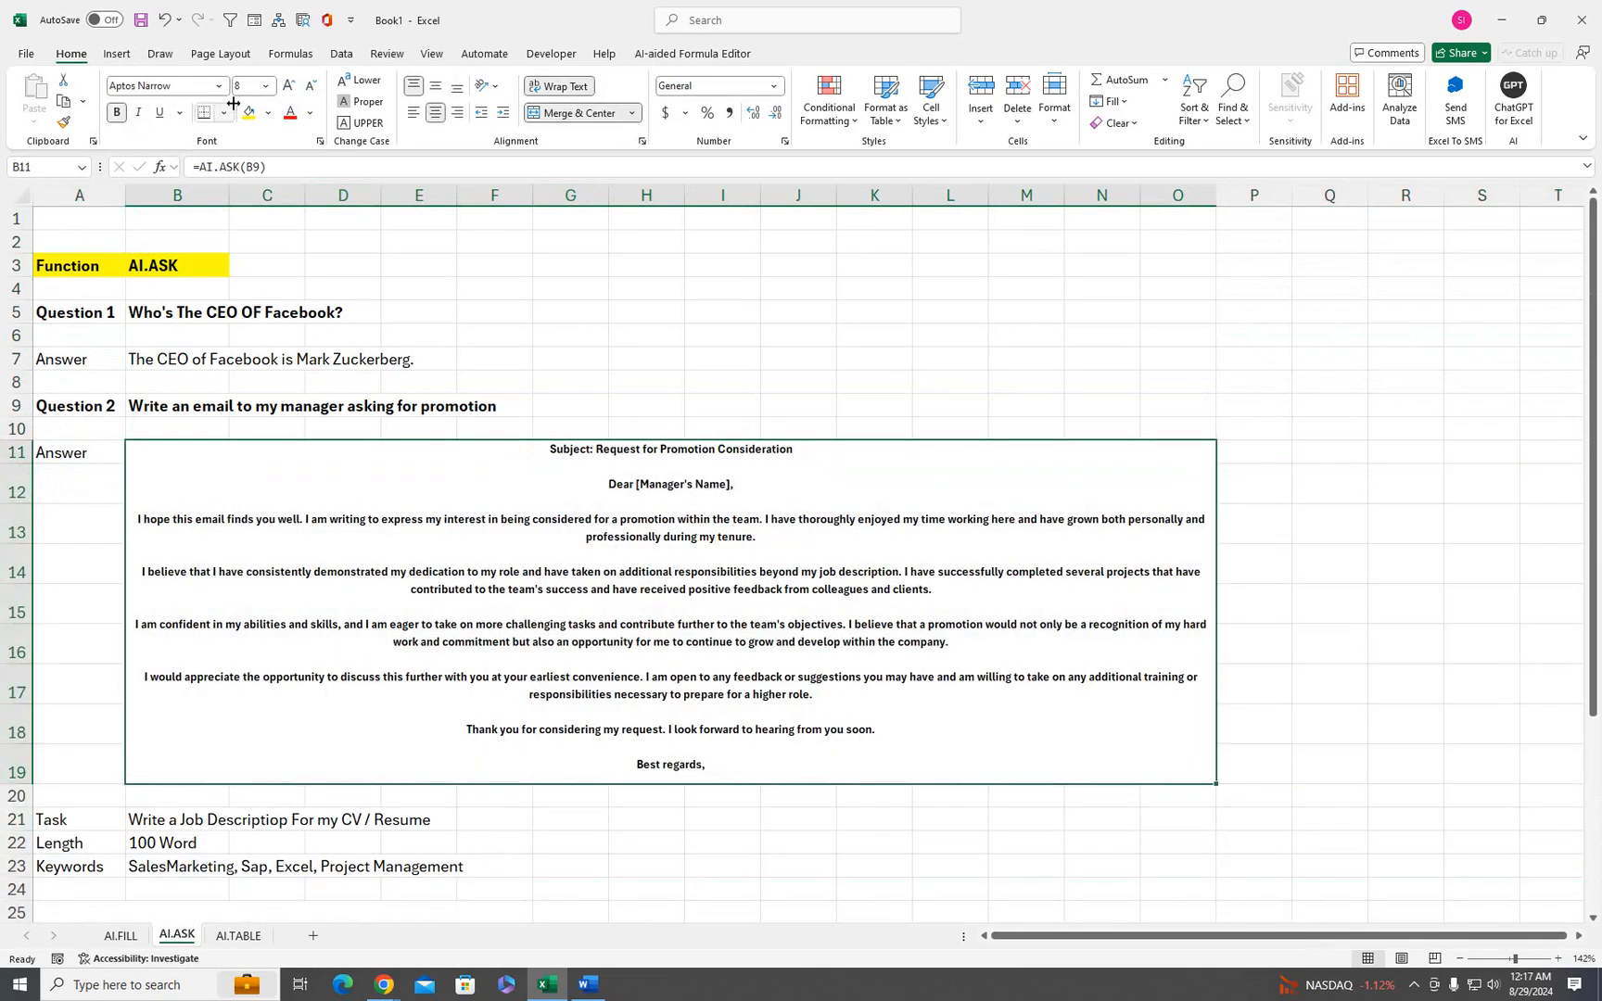
pyautogui.click(117, 118)
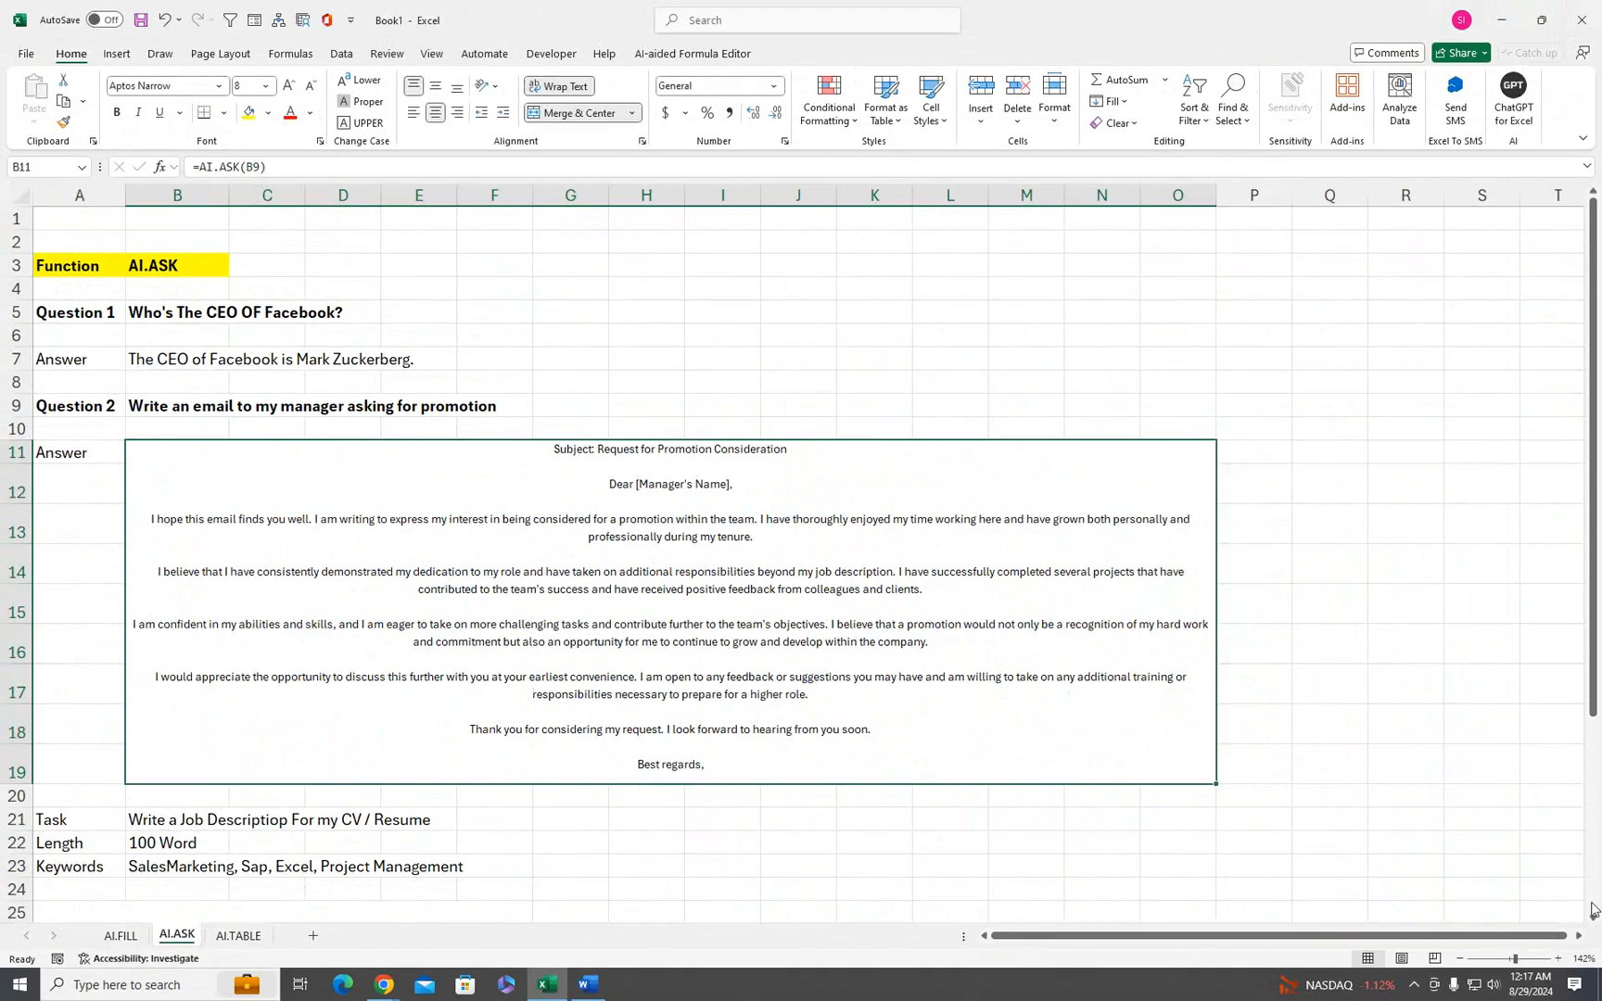
# - Review the Task, Length and Keywords rows and extend the merged cell below them to span A25:H40
pyautogui.scroll(-5, 1595, 918)
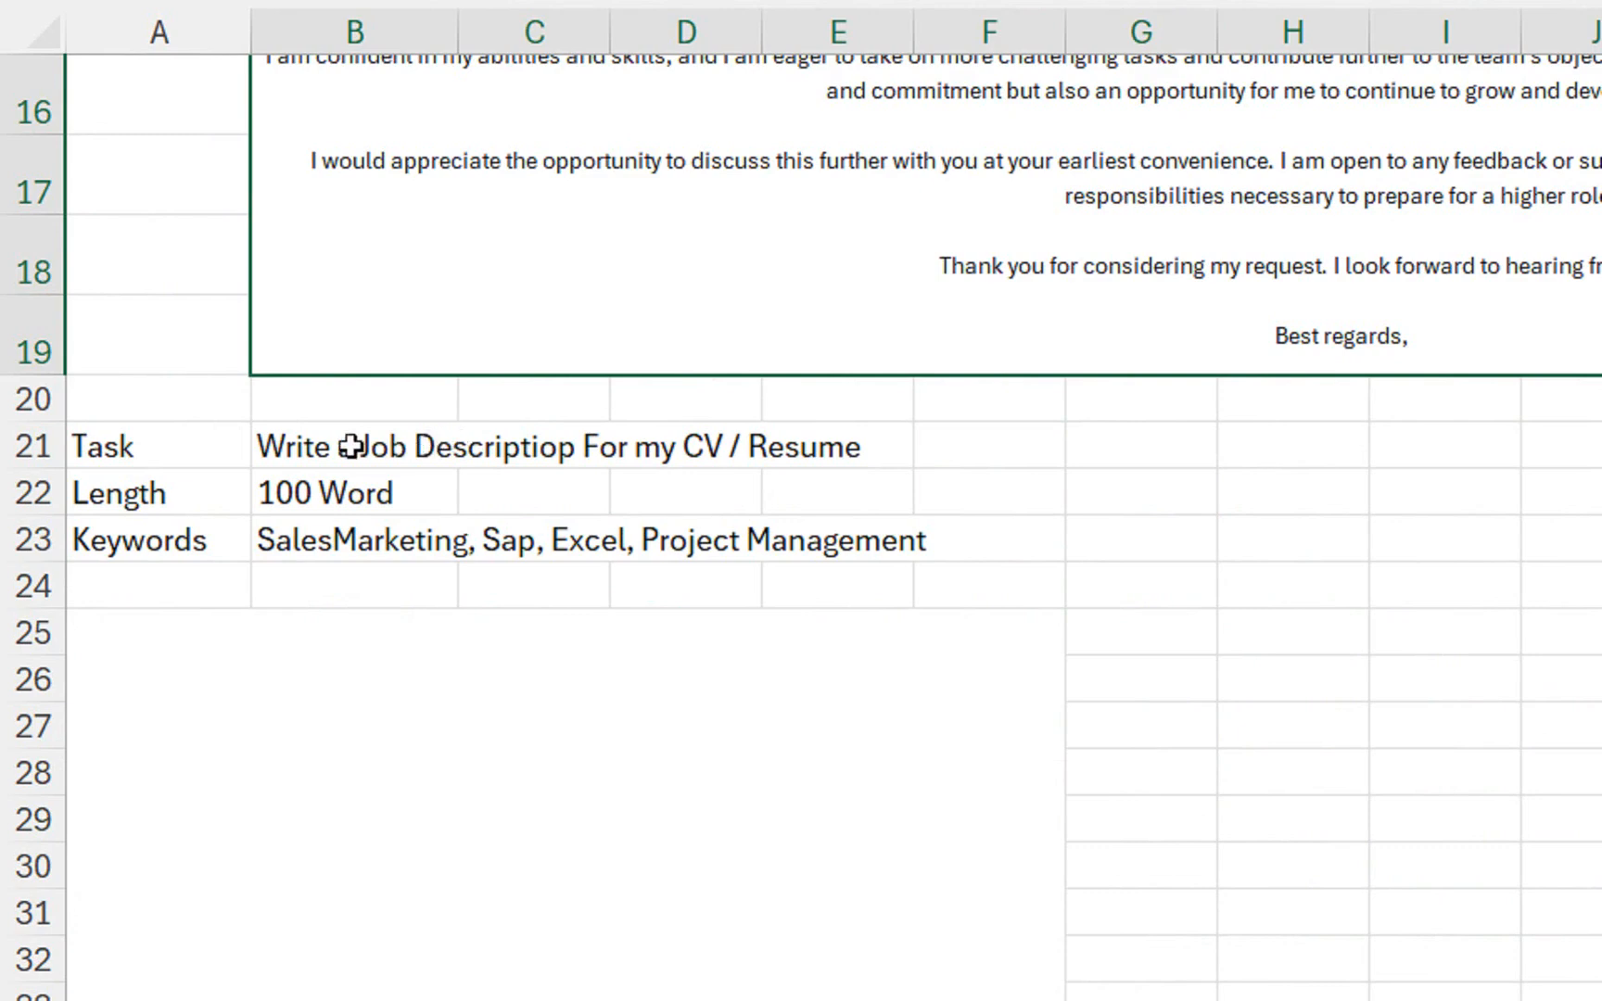
pyautogui.moveTo(195, 447); pyautogui.dragTo(443, 451)
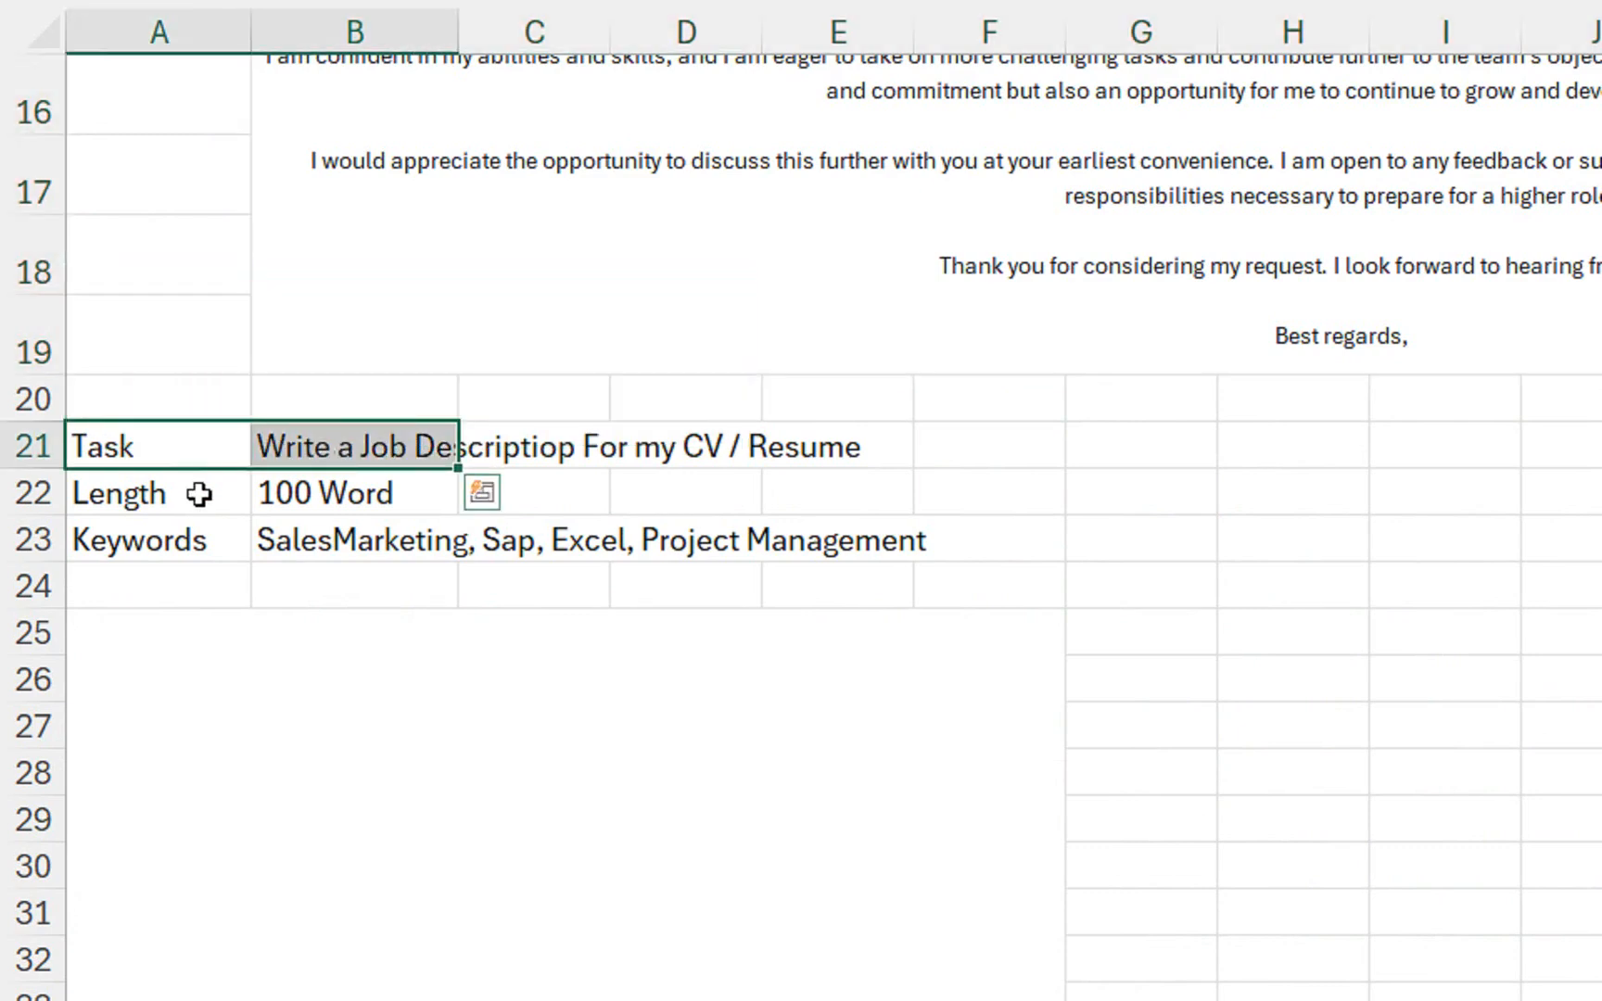
pyautogui.moveTo(196, 497); pyautogui.dragTo(286, 505)
pyautogui.moveTo(206, 544); pyautogui.dragTo(371, 542)
pyautogui.click(279, 705)
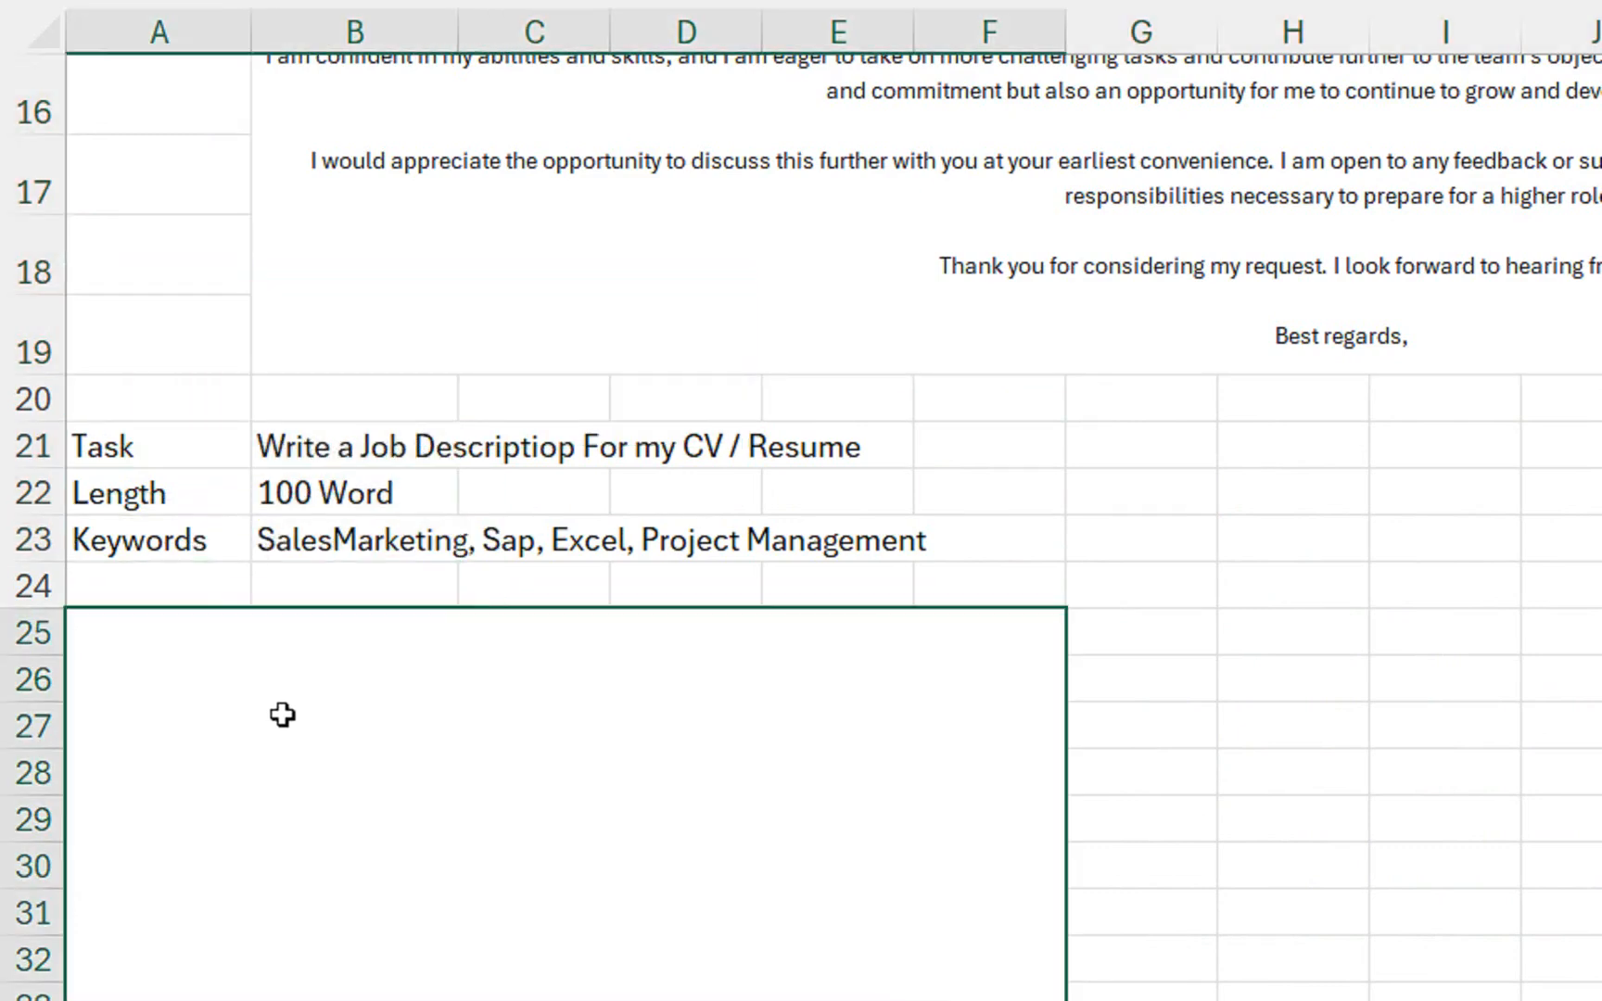
pyautogui.scroll(-1, 290, 746)
pyautogui.moveTo(512, 649); pyautogui.dragTo(1294, 904)
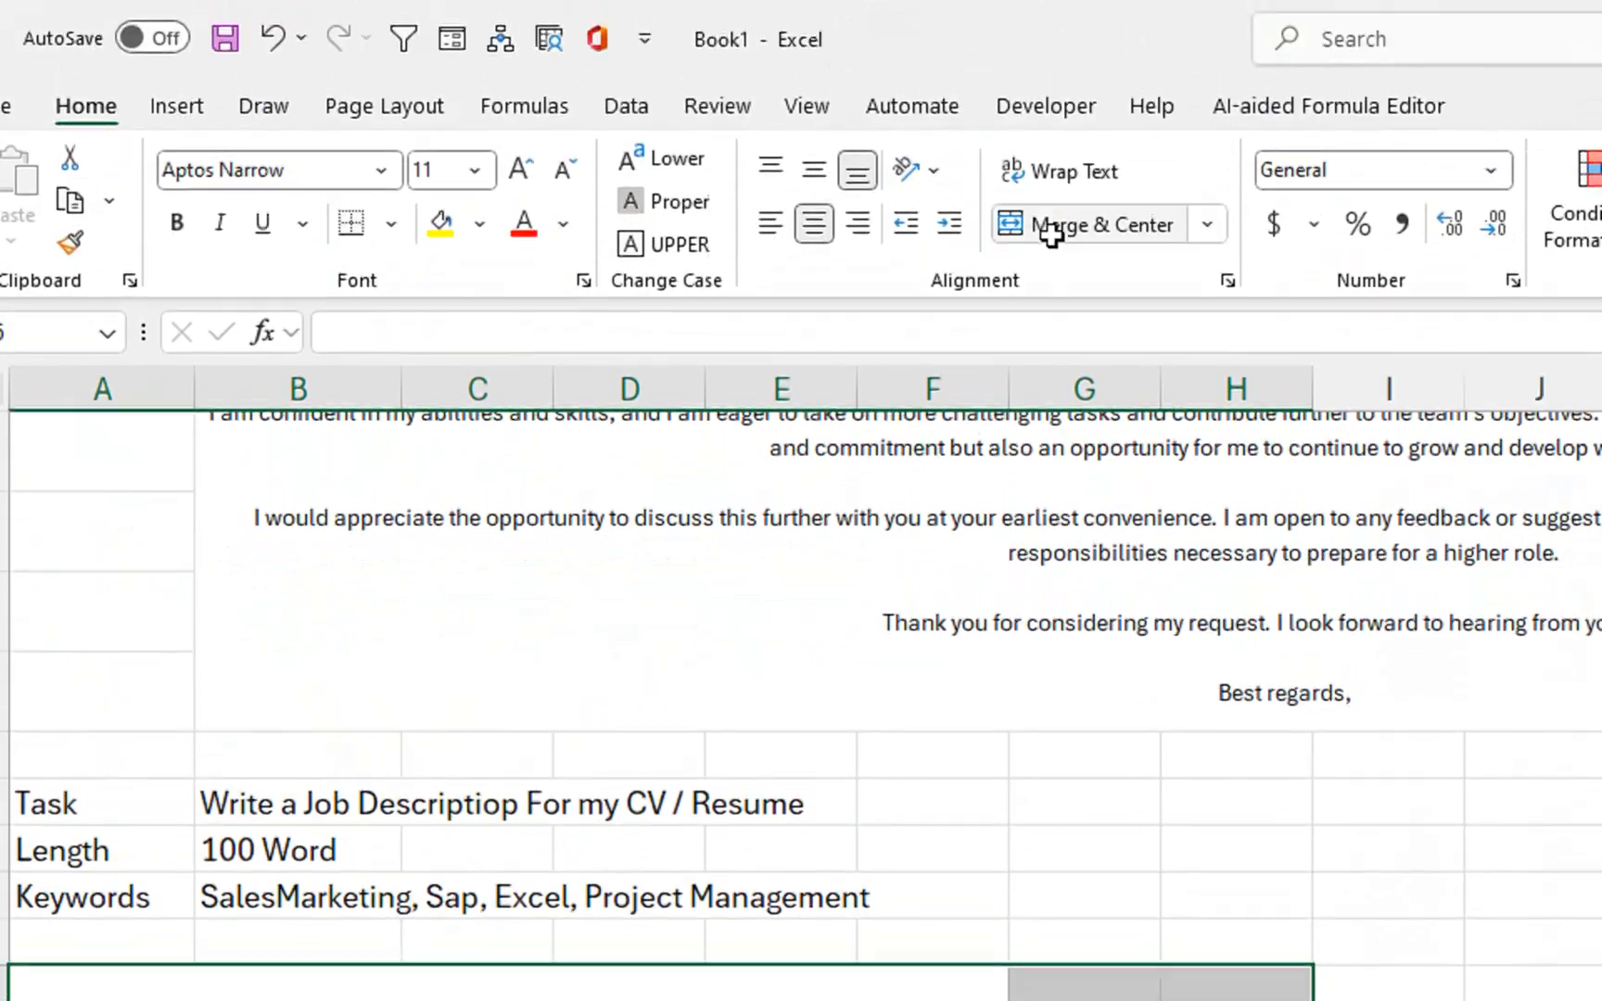
pyautogui.click(1048, 221)
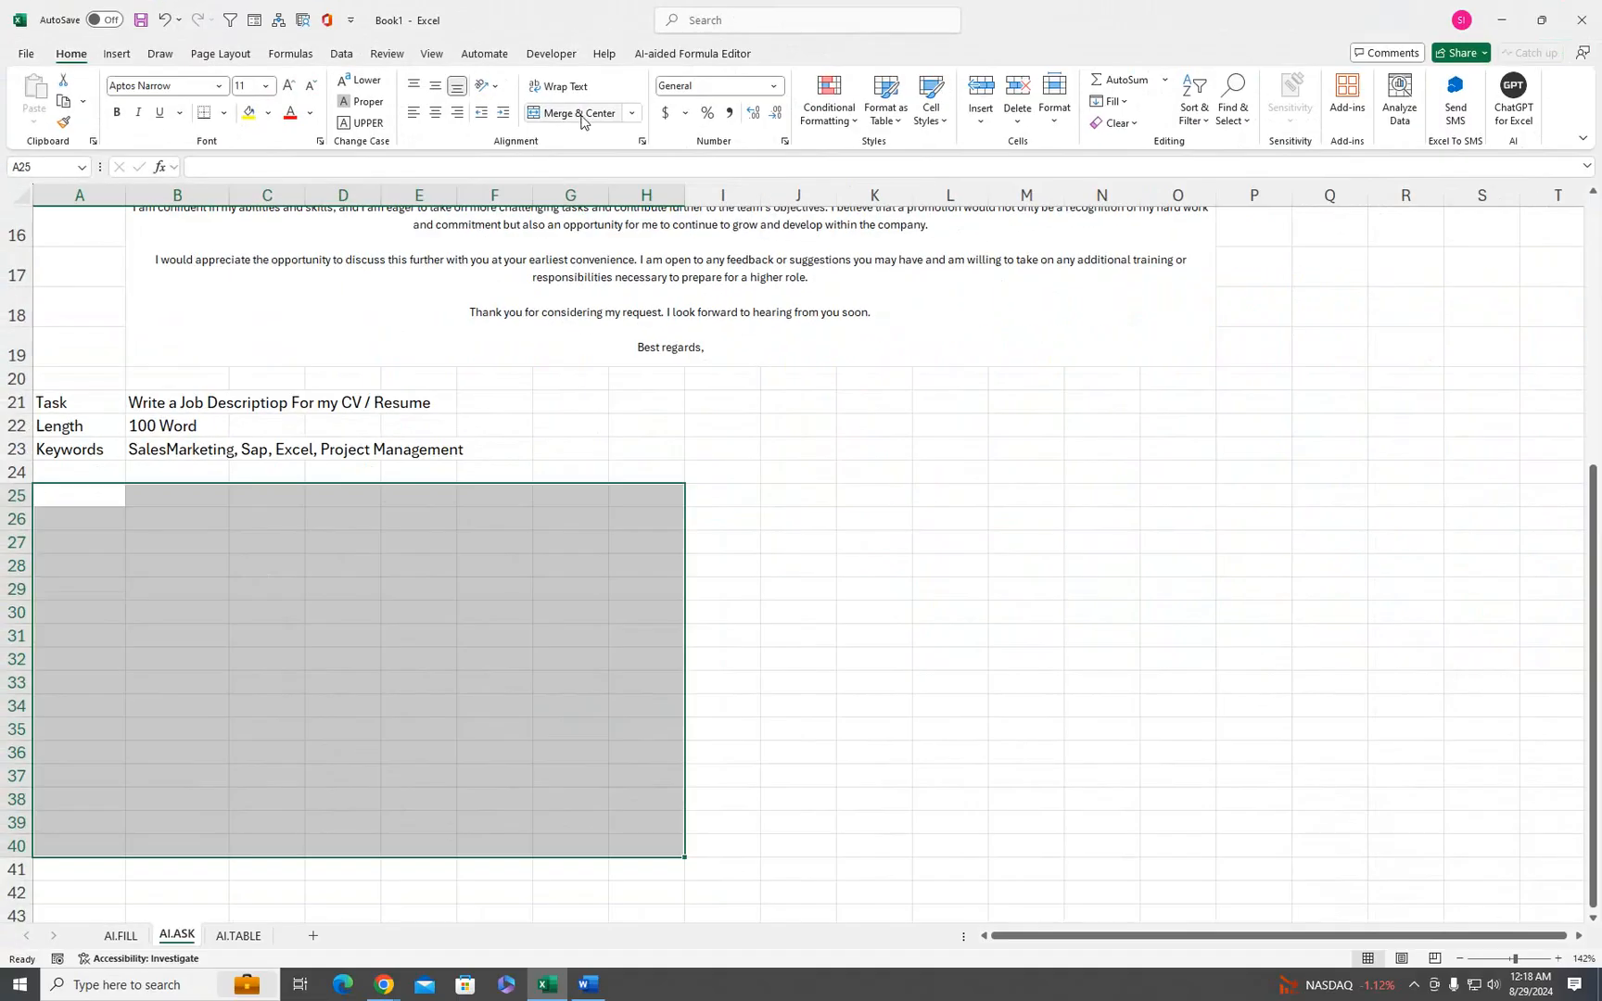
pyautogui.click(742, 65)
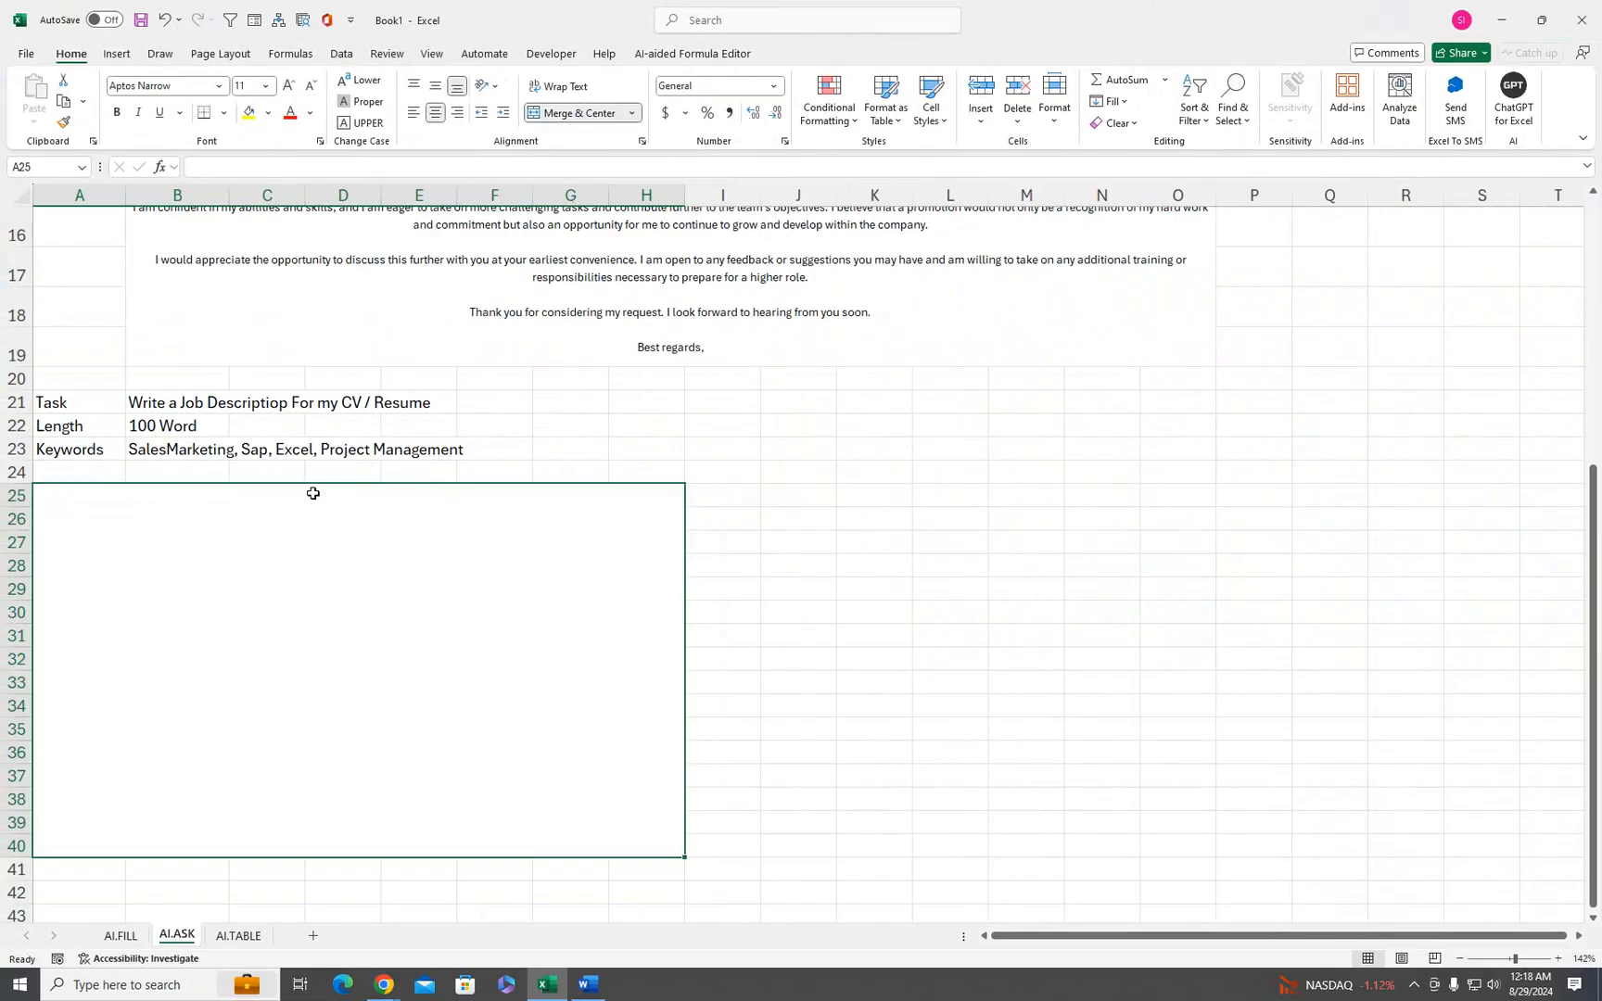
# - Enter =AI.ASK(A21:B23) in the merged cell A25 to generate the job description from the Task, Length and Keywords rows
pyautogui.write('=')
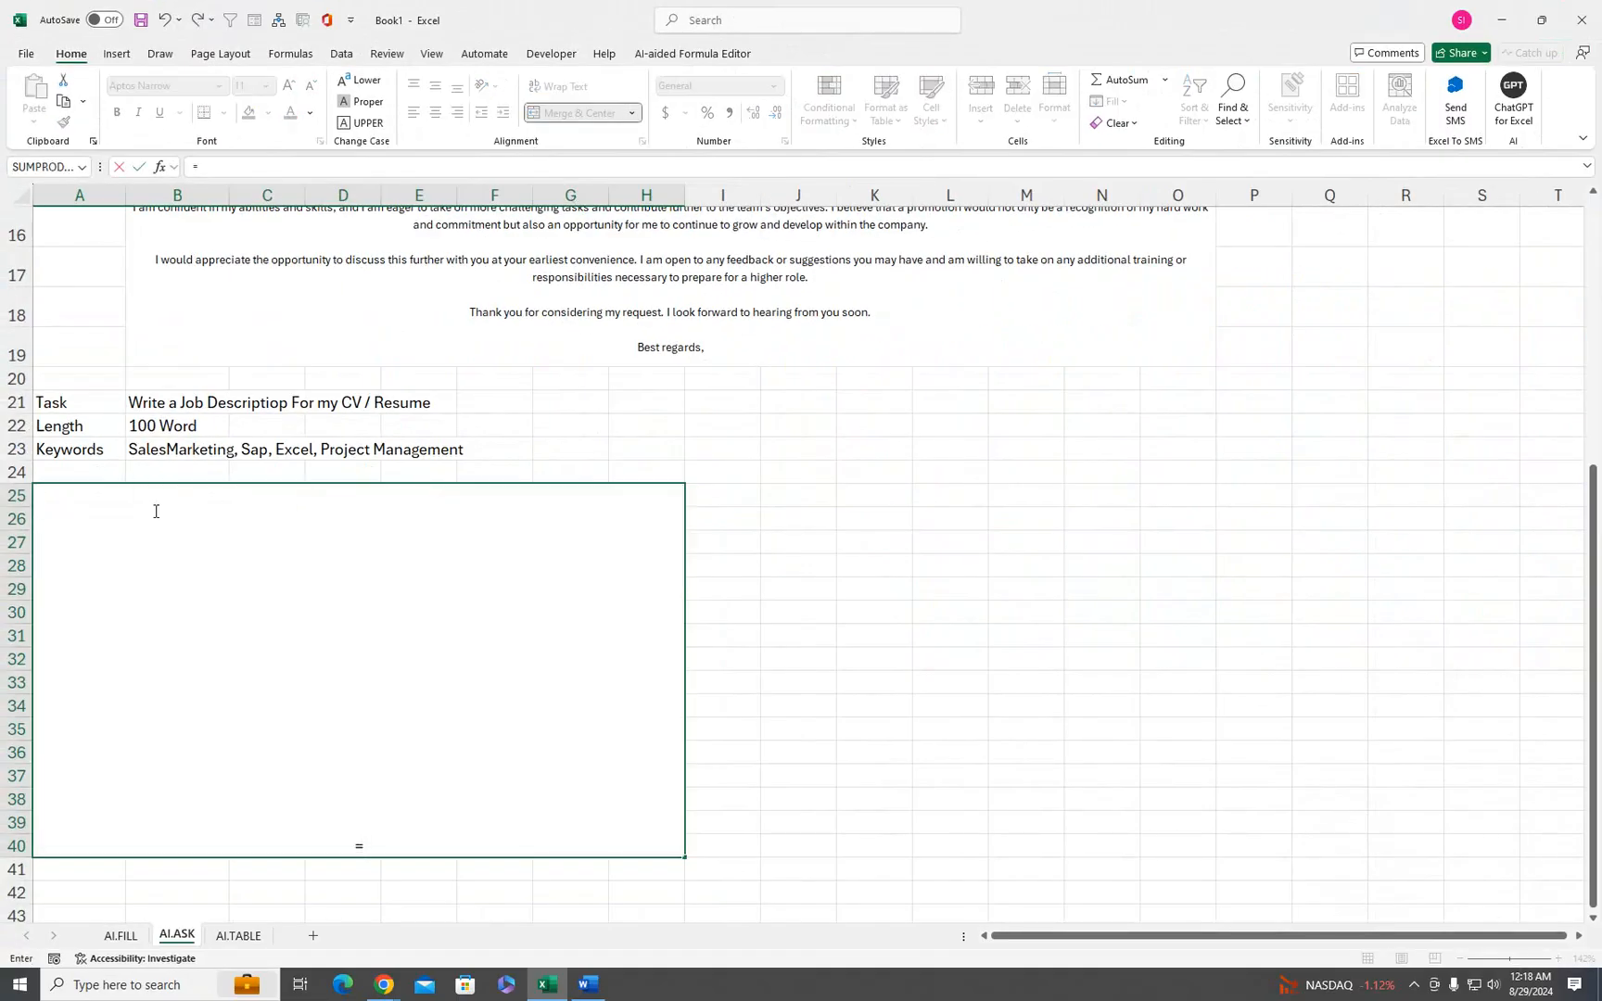
pyautogui.write('ai.a')
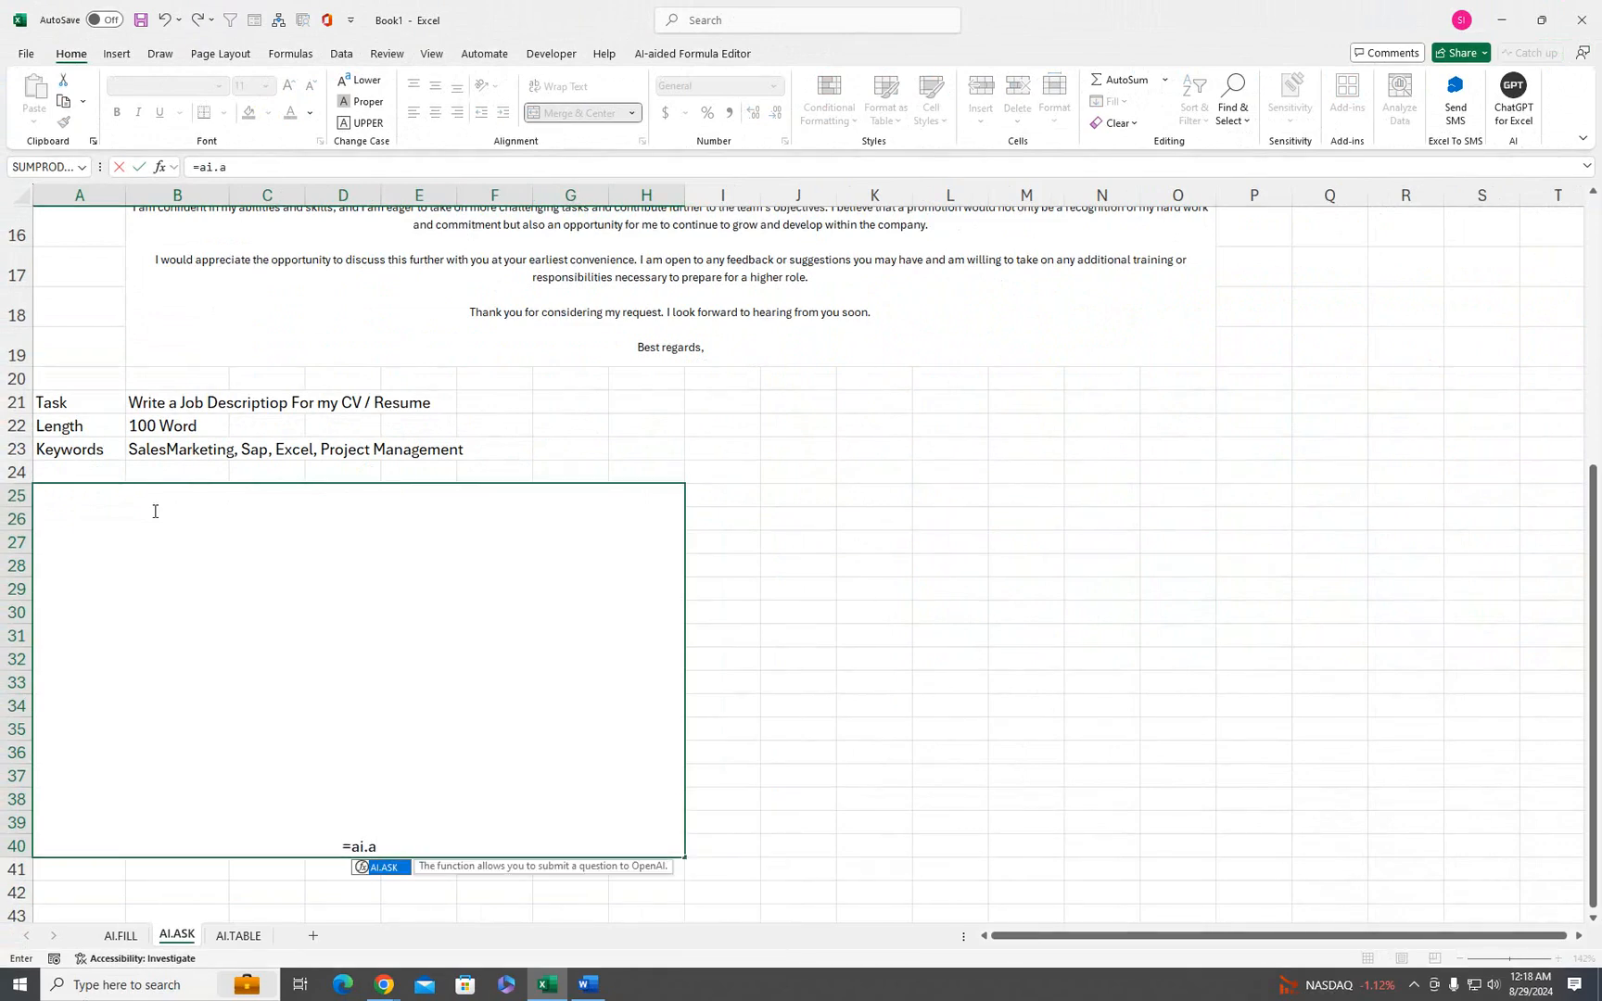
pyautogui.press('Tab')
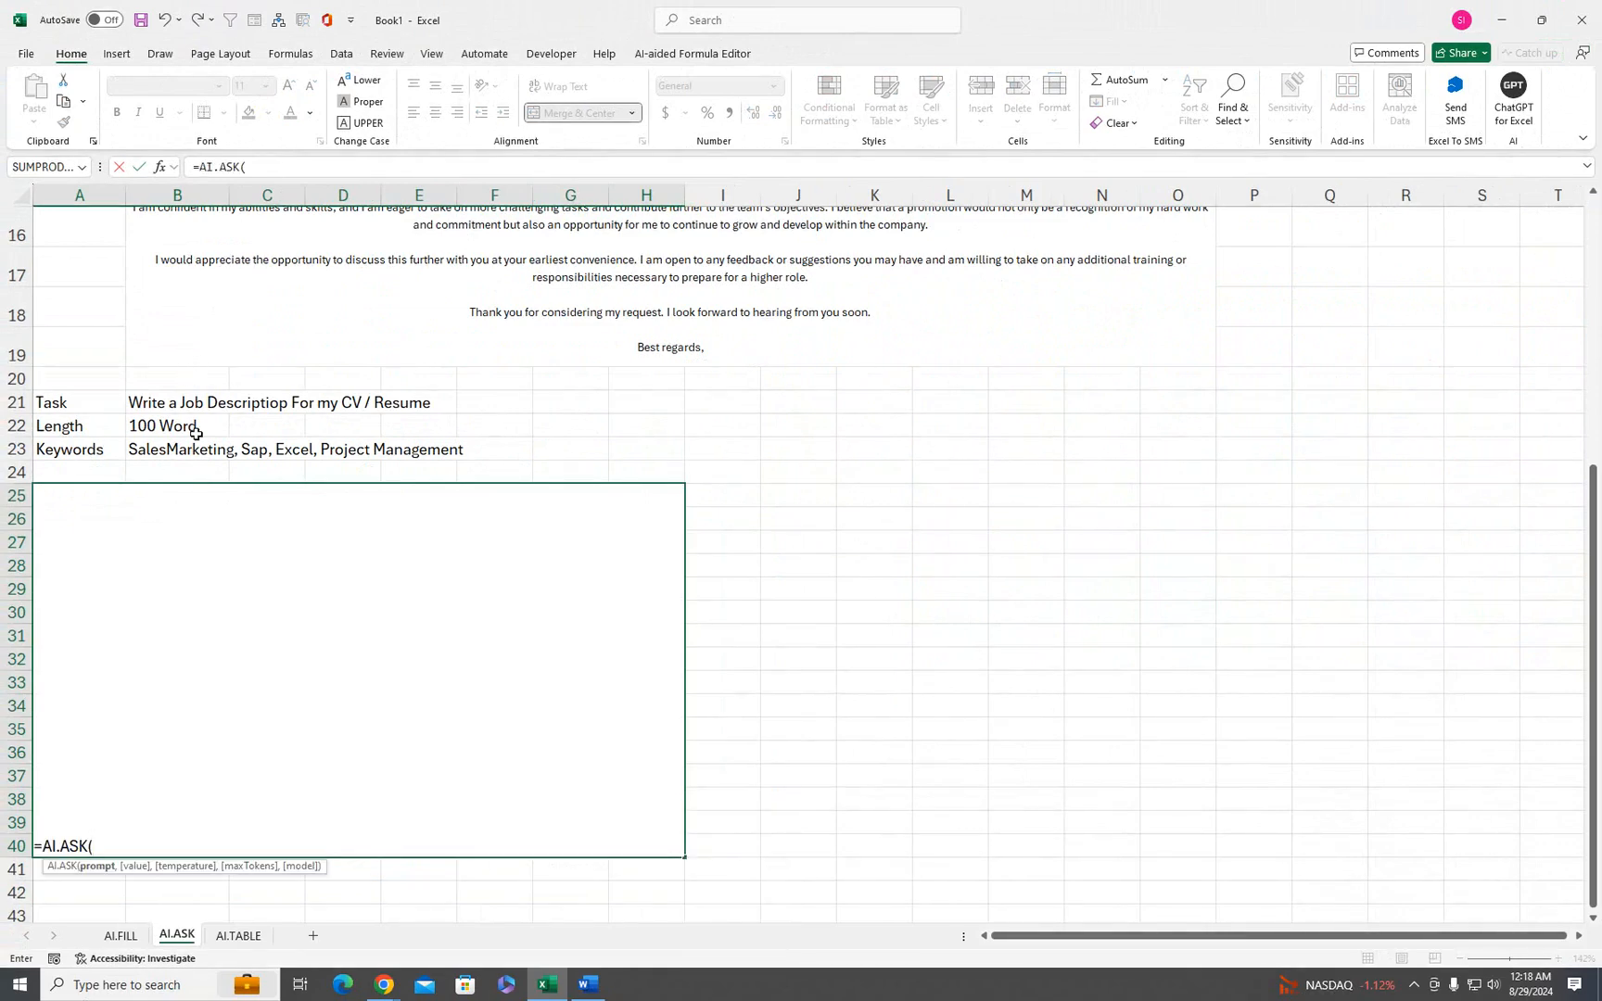
pyautogui.moveTo(120, 405); pyautogui.dragTo(177, 451)
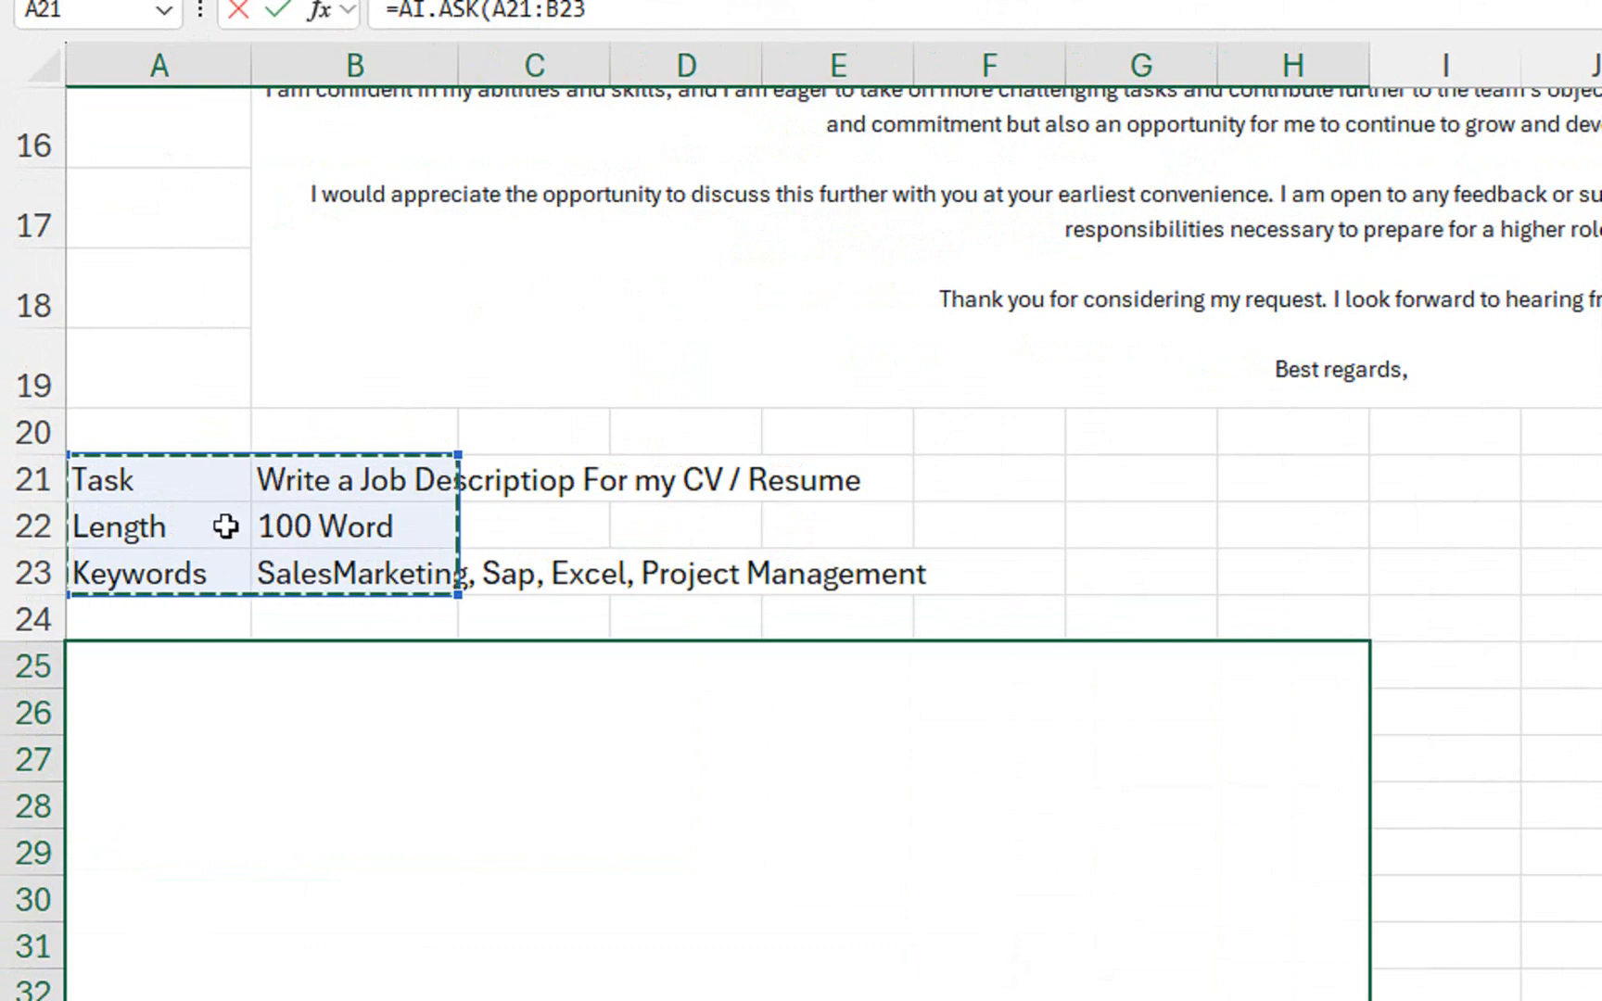
pyautogui.write(')')
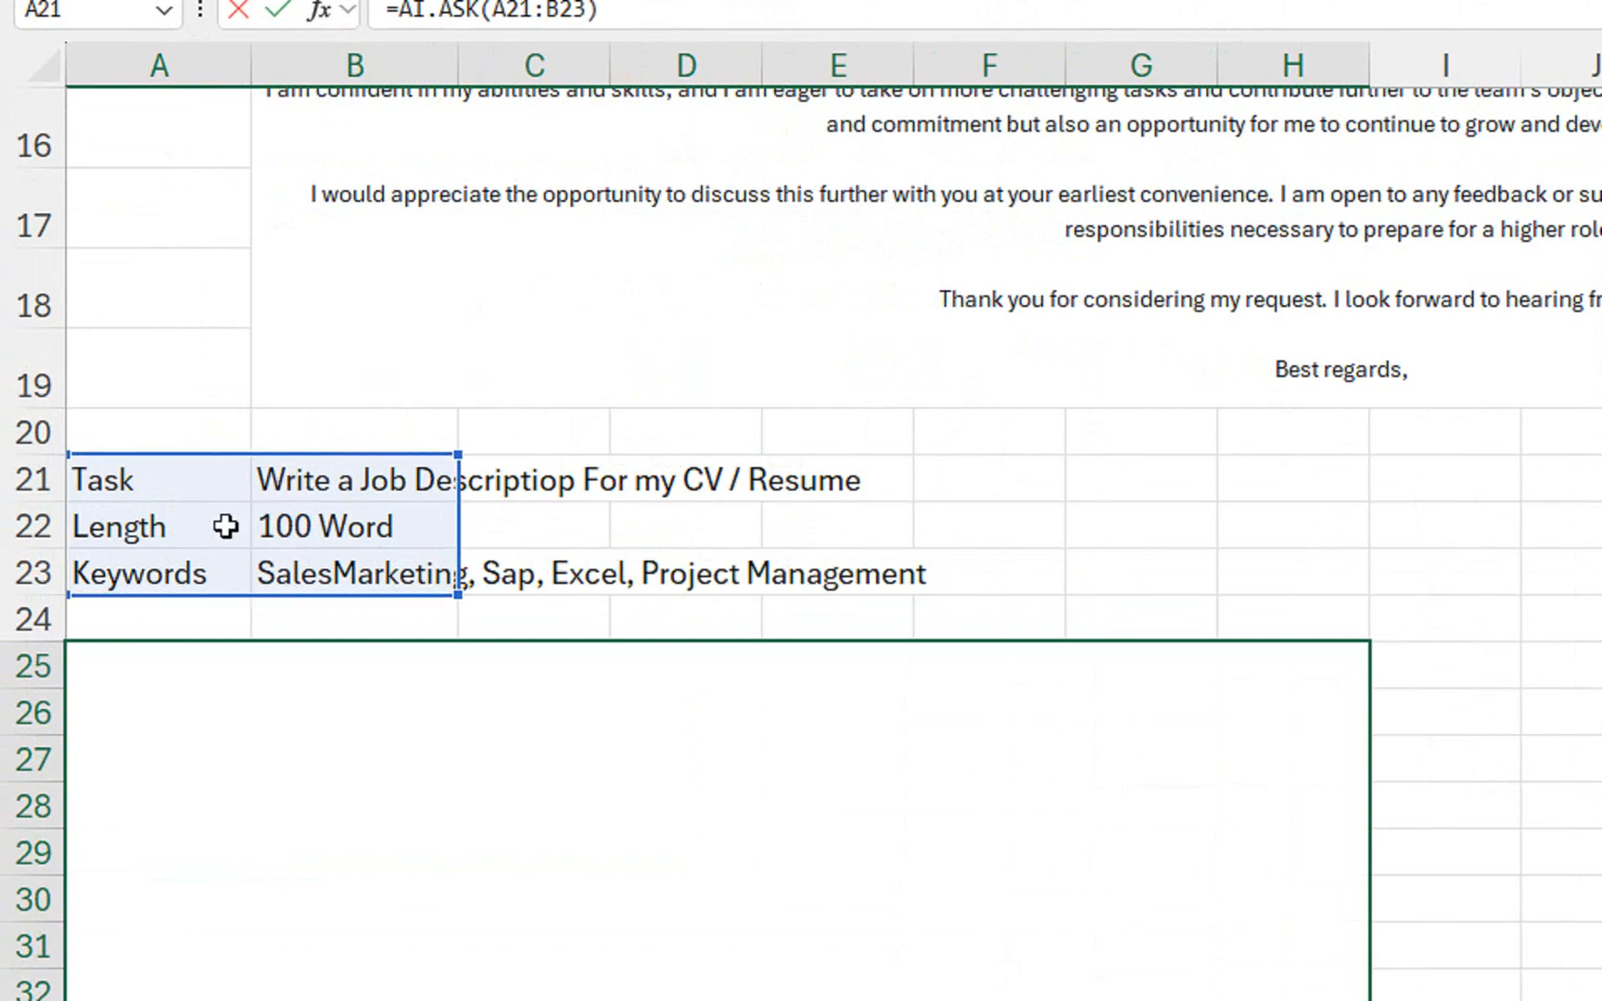
pyautogui.press('Return')
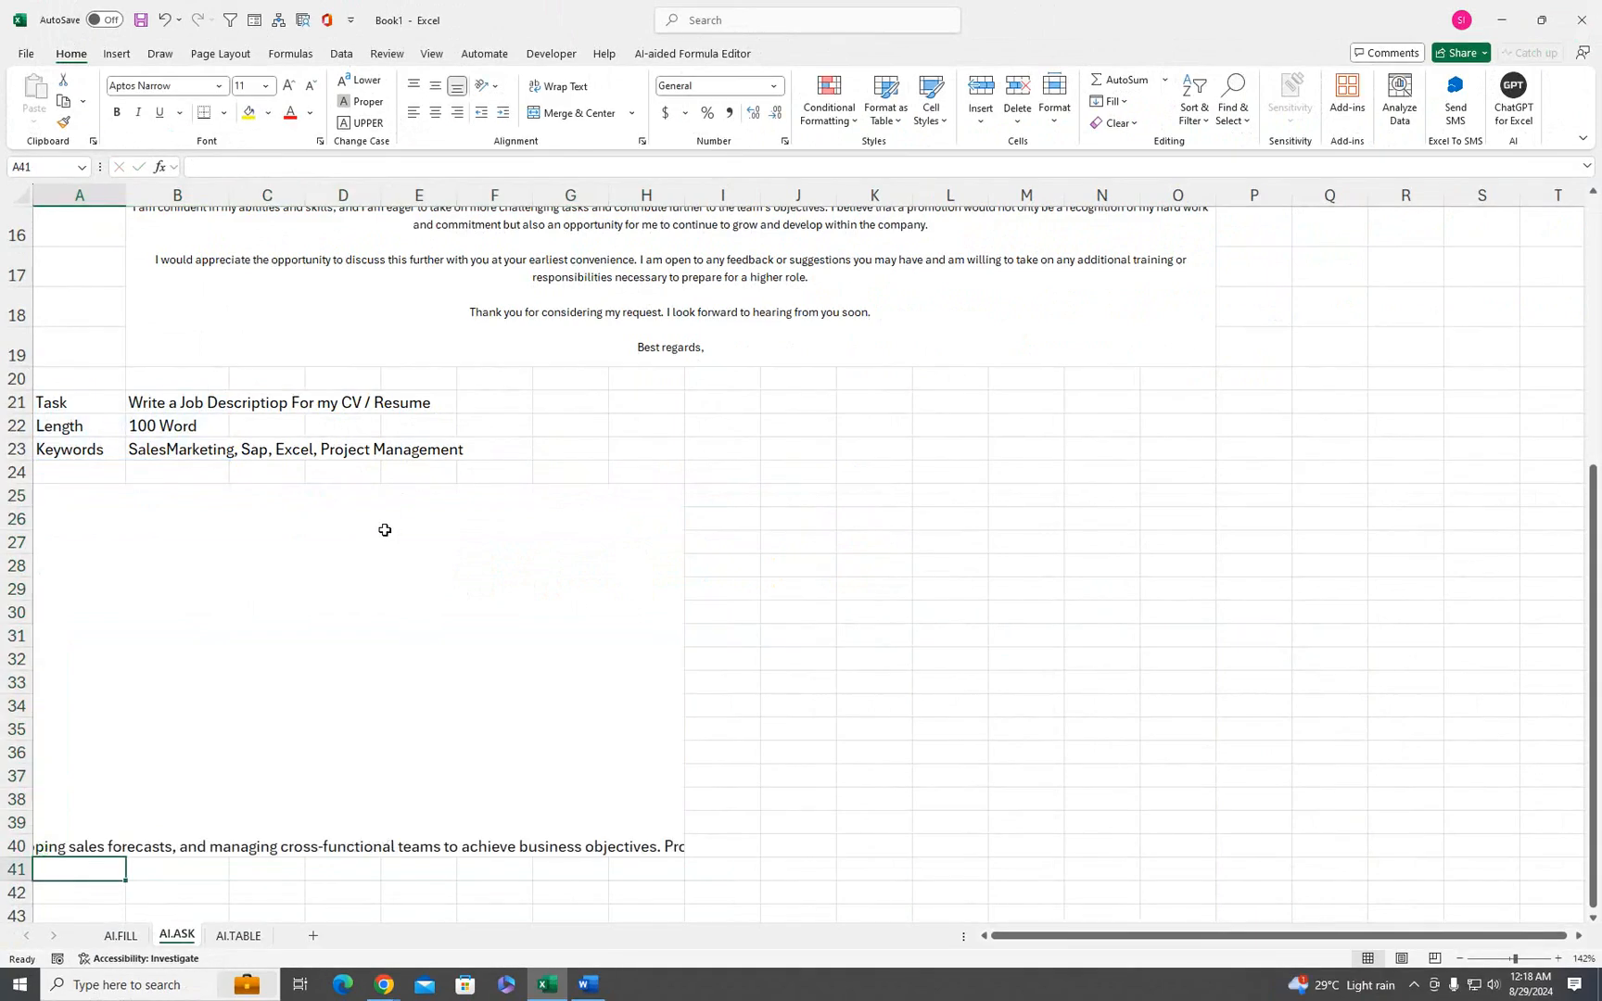
# - Wrap the generated job description in the merged cell A25 and align it vertically to the middle
pyautogui.click(381, 566)
pyautogui.click(554, 88)
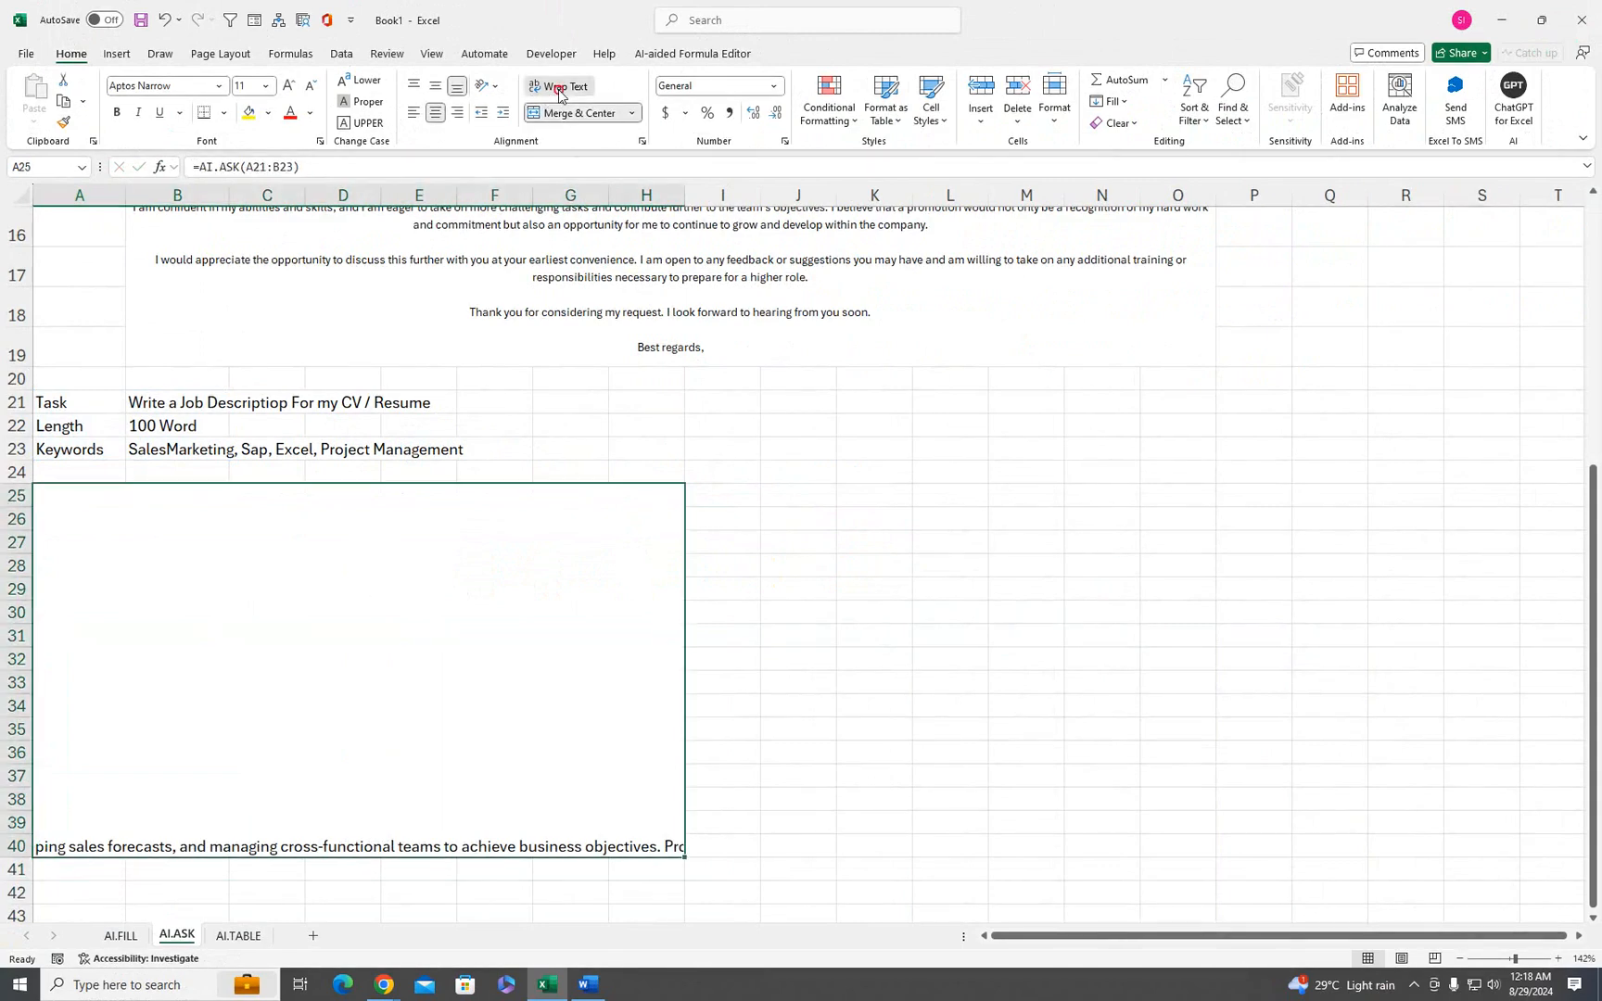
pyautogui.click(436, 90)
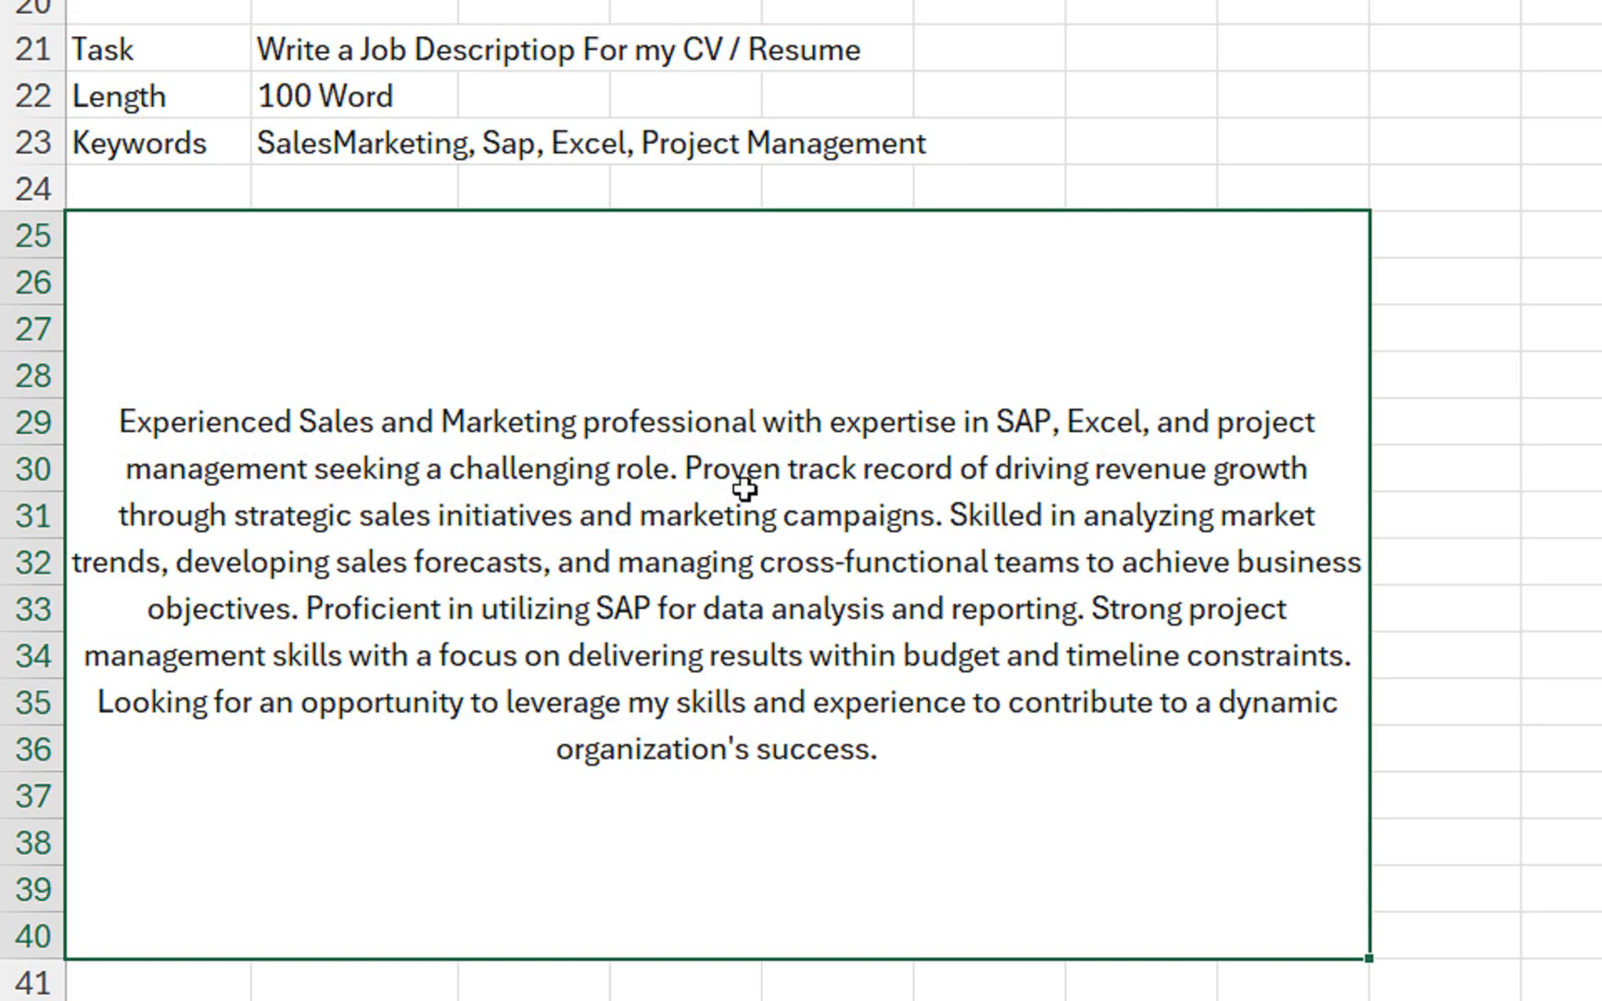
# - Compare the generated job description with its Task, Length and Keywords inputs, and review the Question 1 answer's formula
pyautogui.scroll(1, 458, 214)
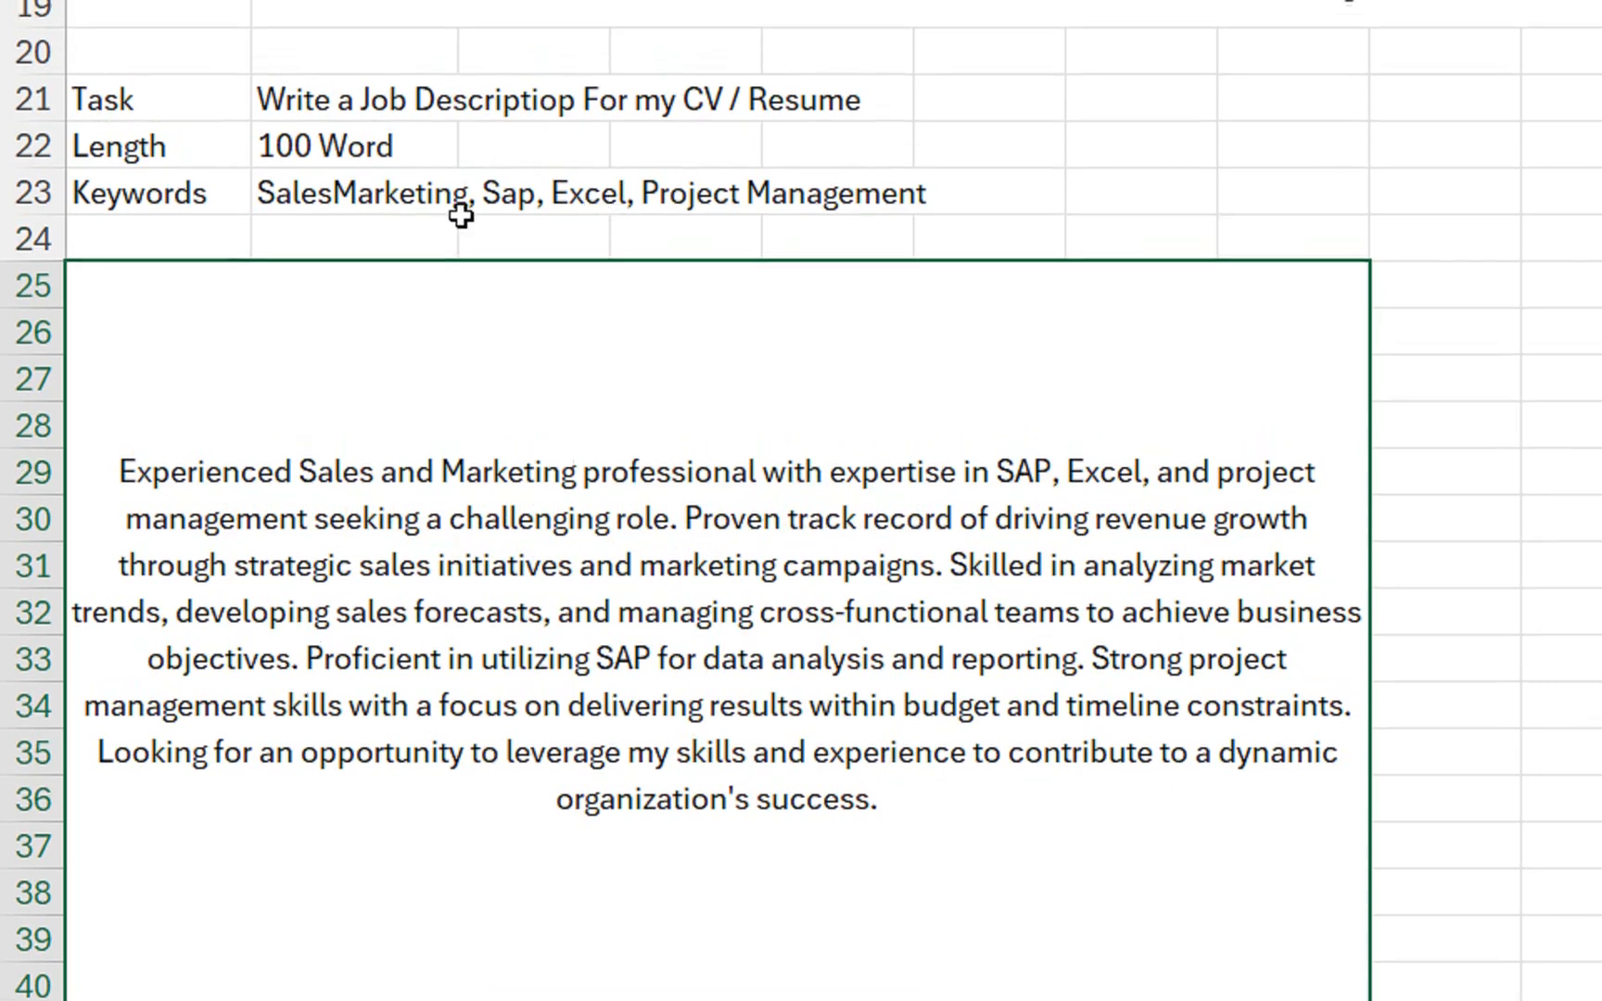
pyautogui.scroll(1, 389, 197)
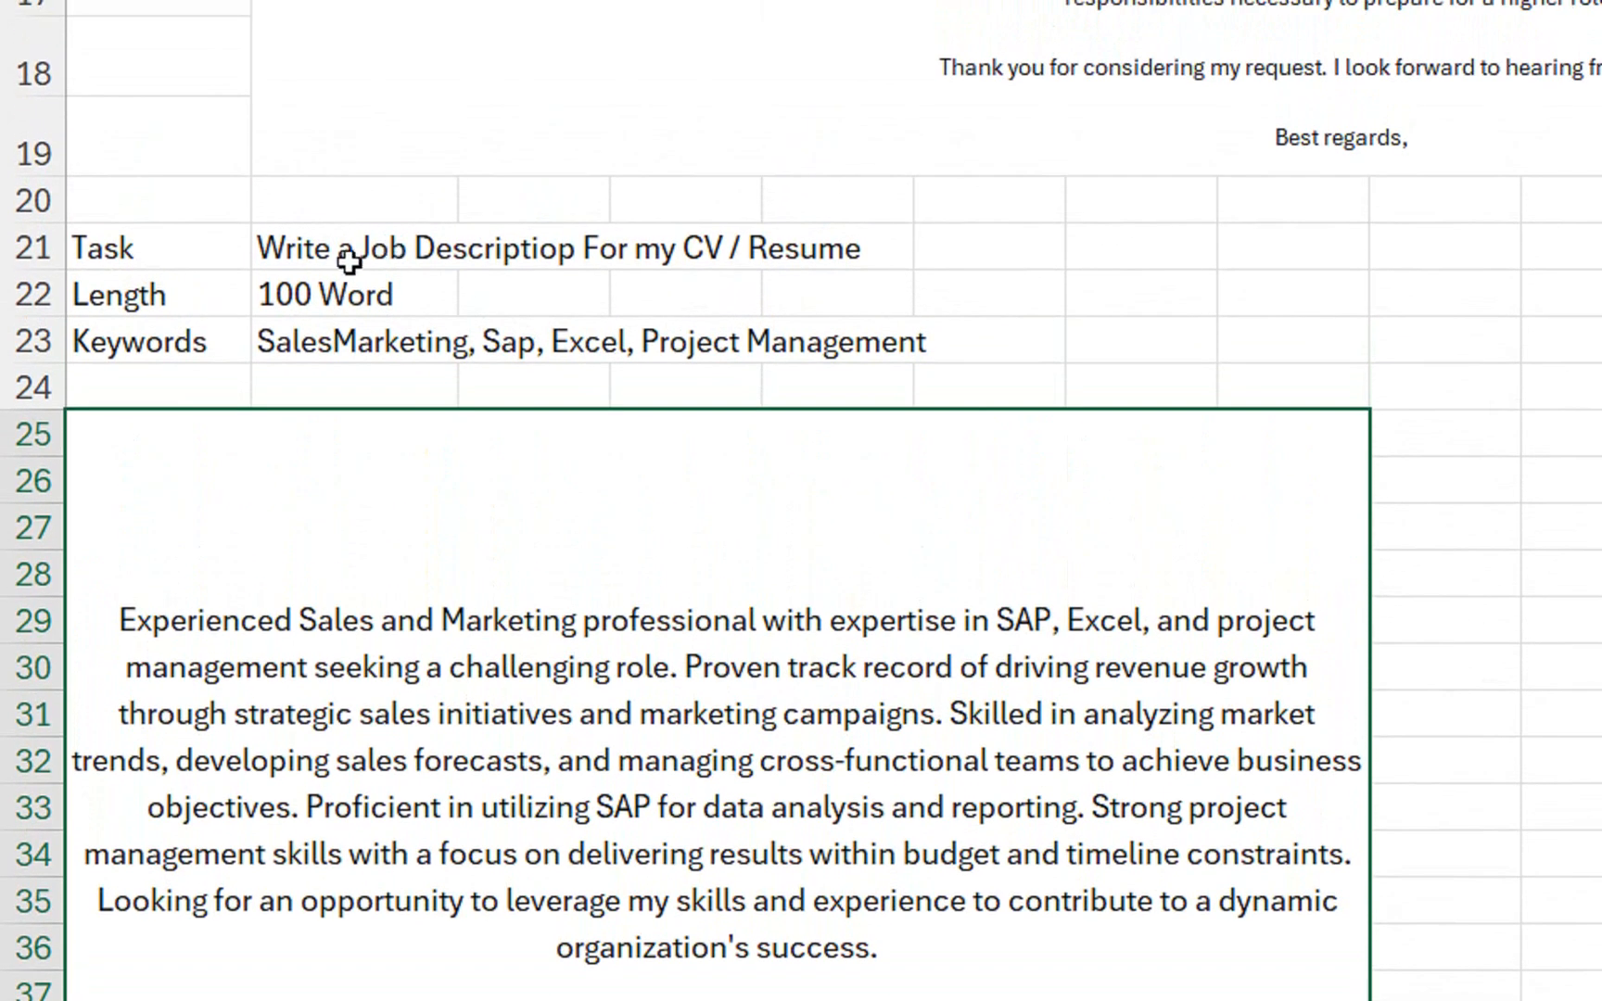
pyautogui.scroll(1, 399, 255)
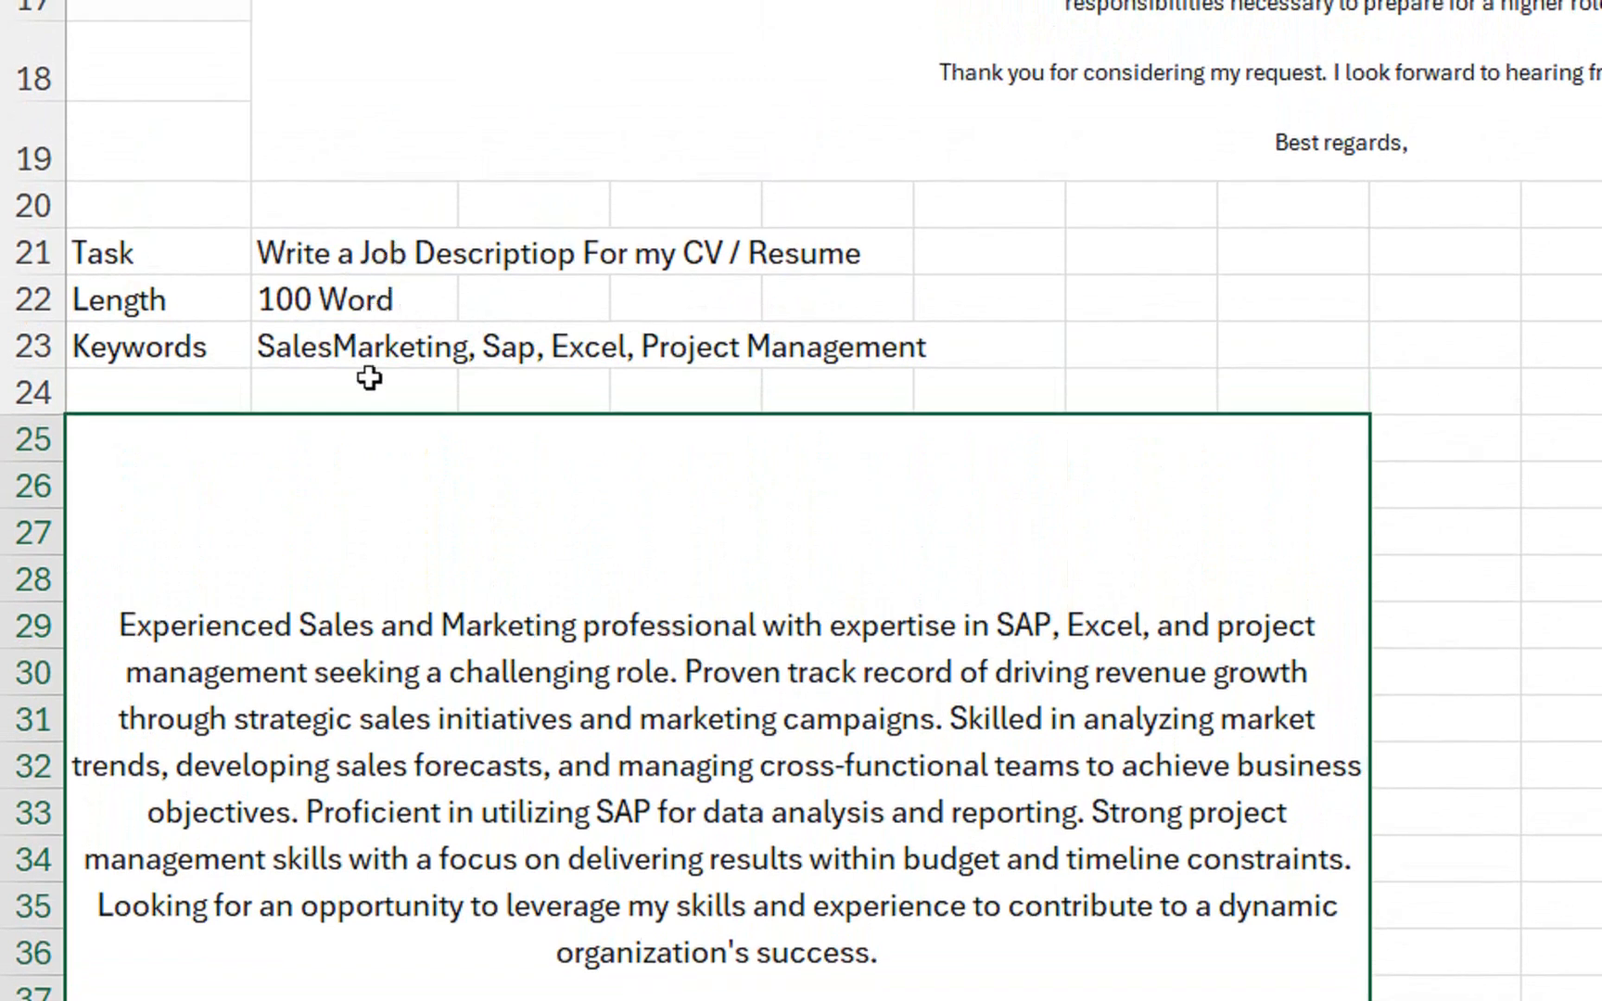
pyautogui.scroll(-3, 505, 888)
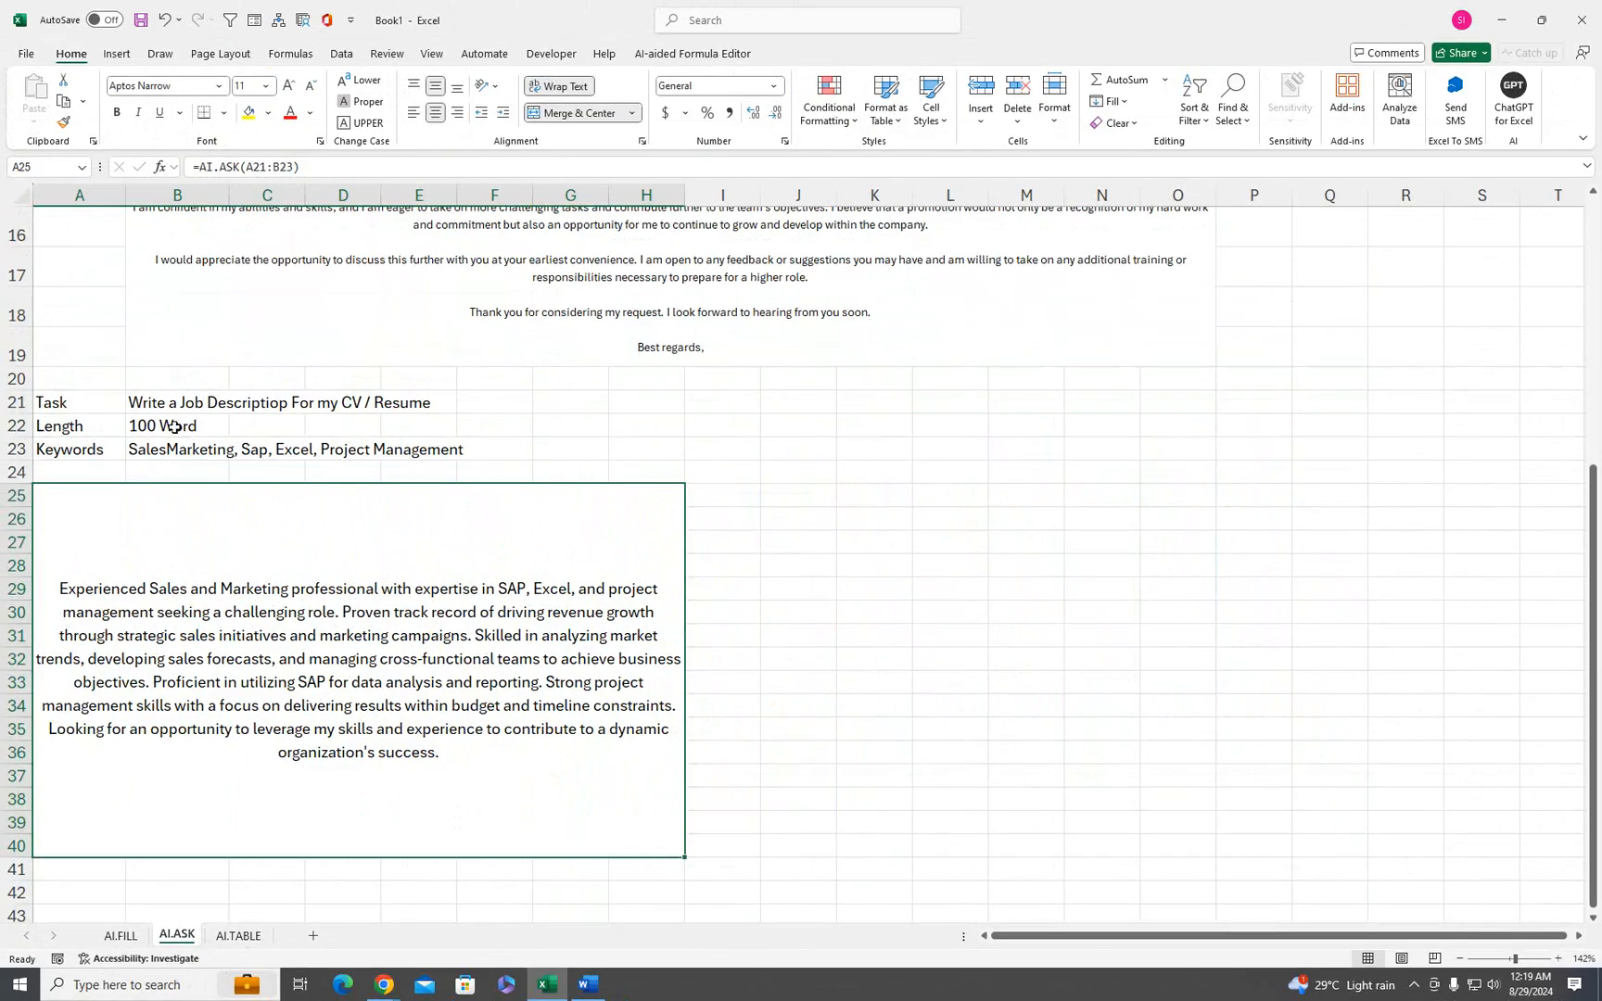
pyautogui.moveTo(797, 580); pyautogui.dragTo(781, 200)
pyautogui.click(245, 385)
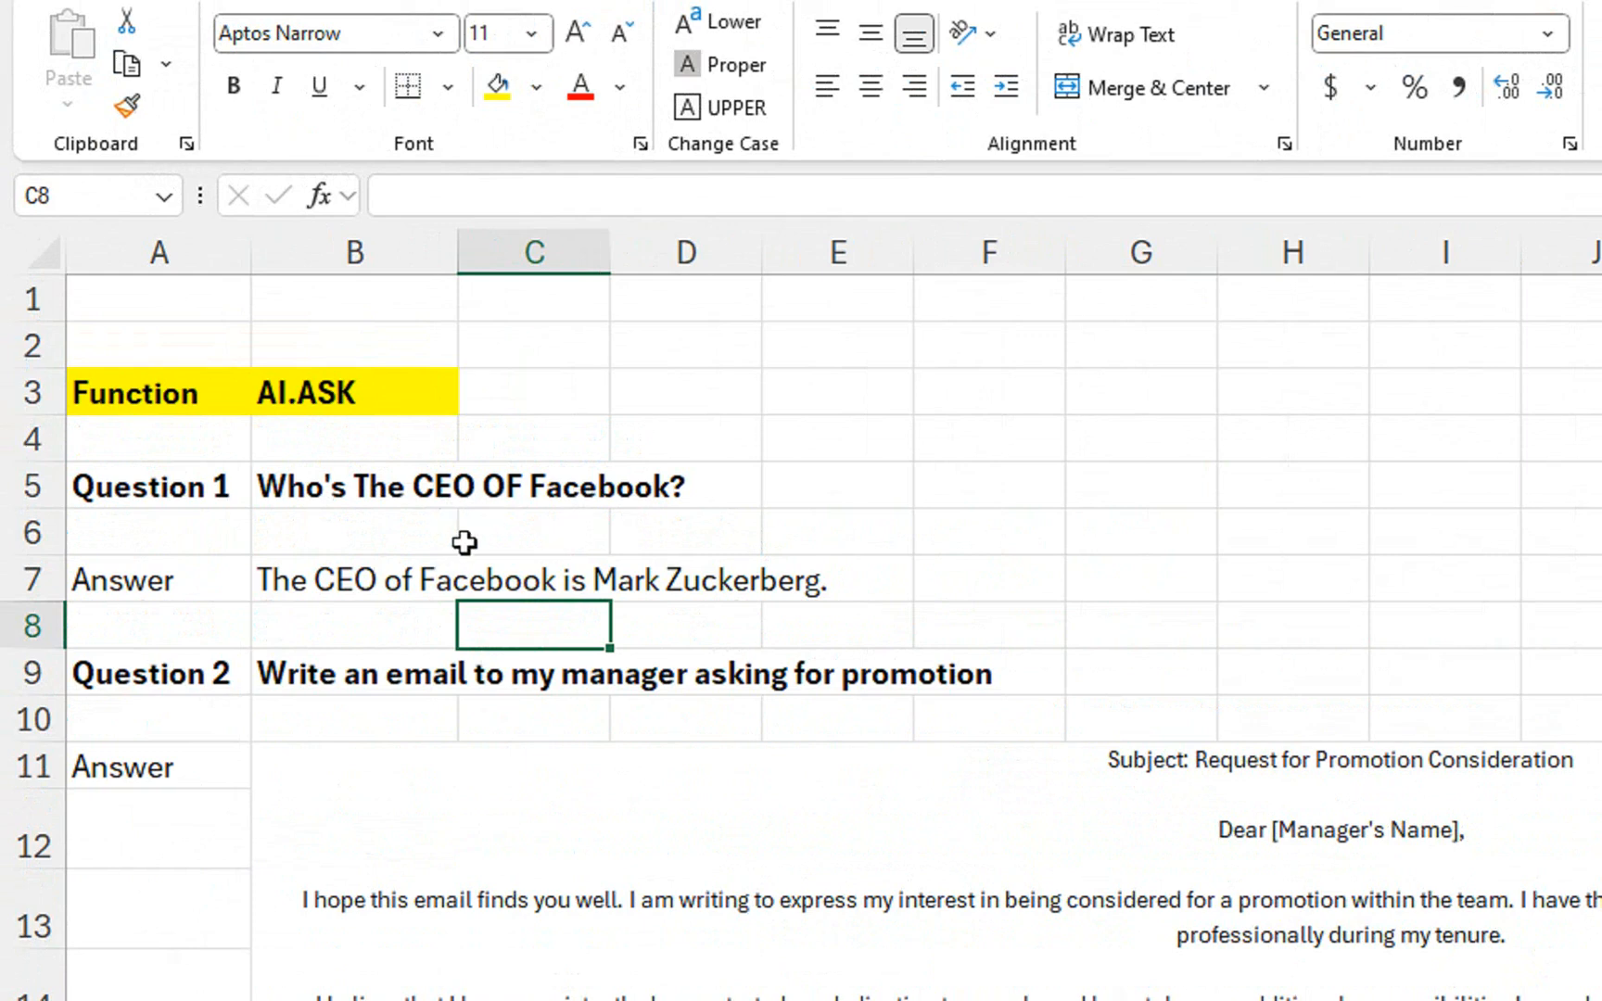
pyautogui.click(403, 536)
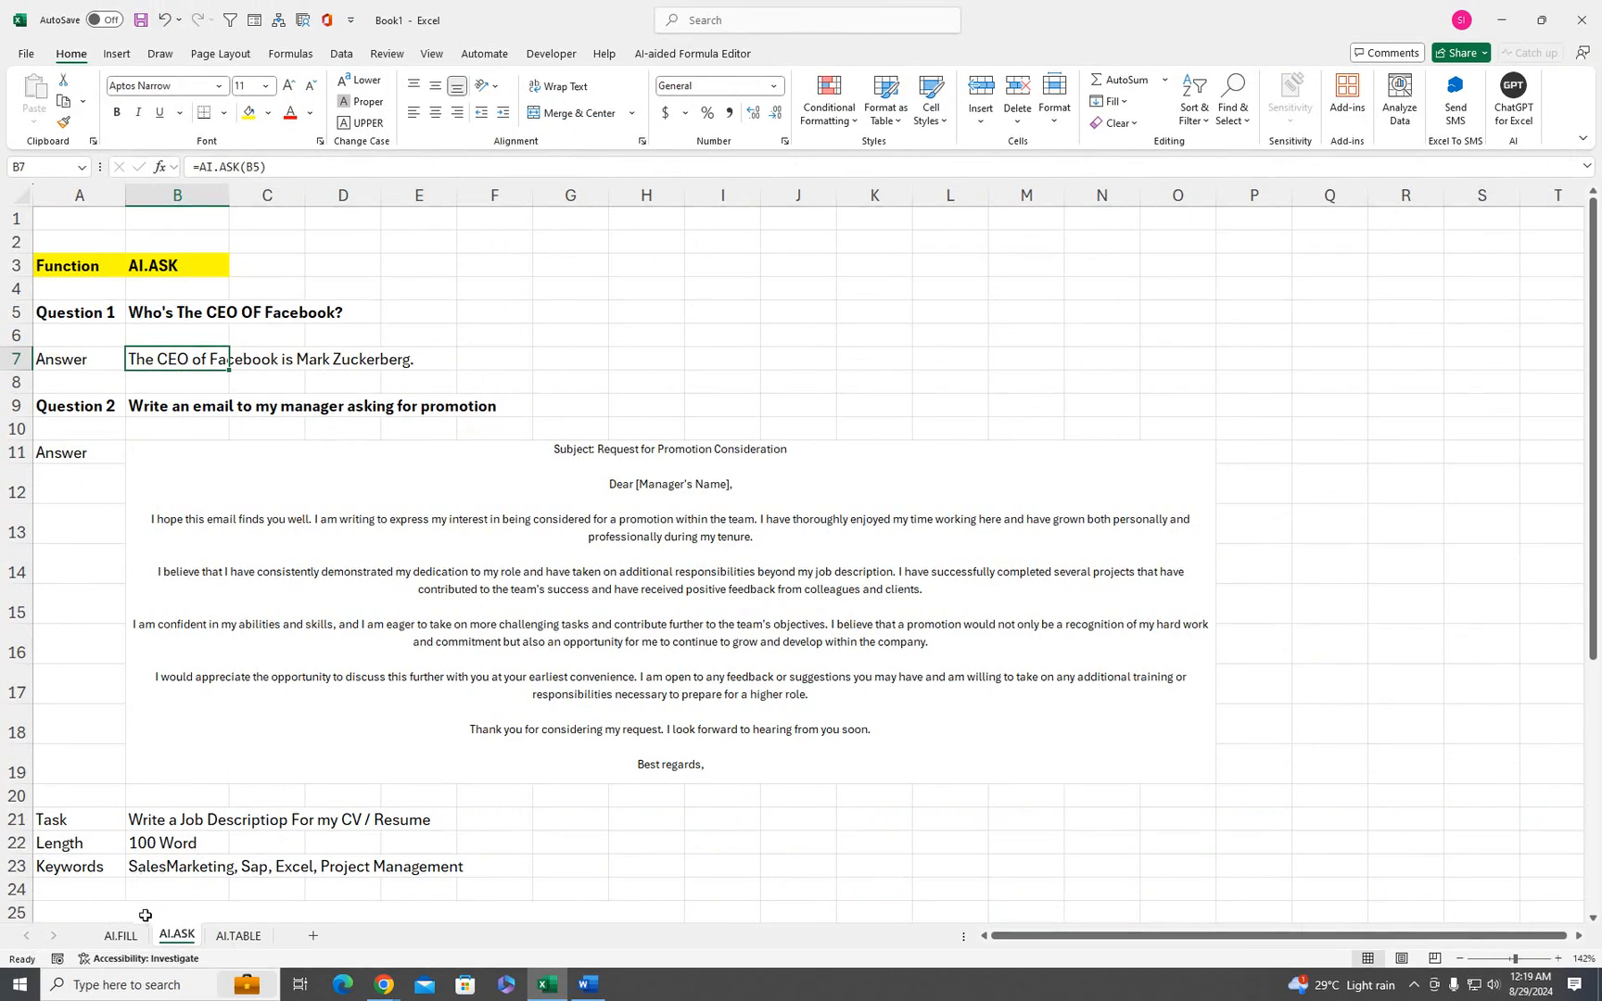
# - Switch to the AI.FILL sheet and review the completed Apple and Amazon example rows and the function name
pyautogui.click(112, 939)
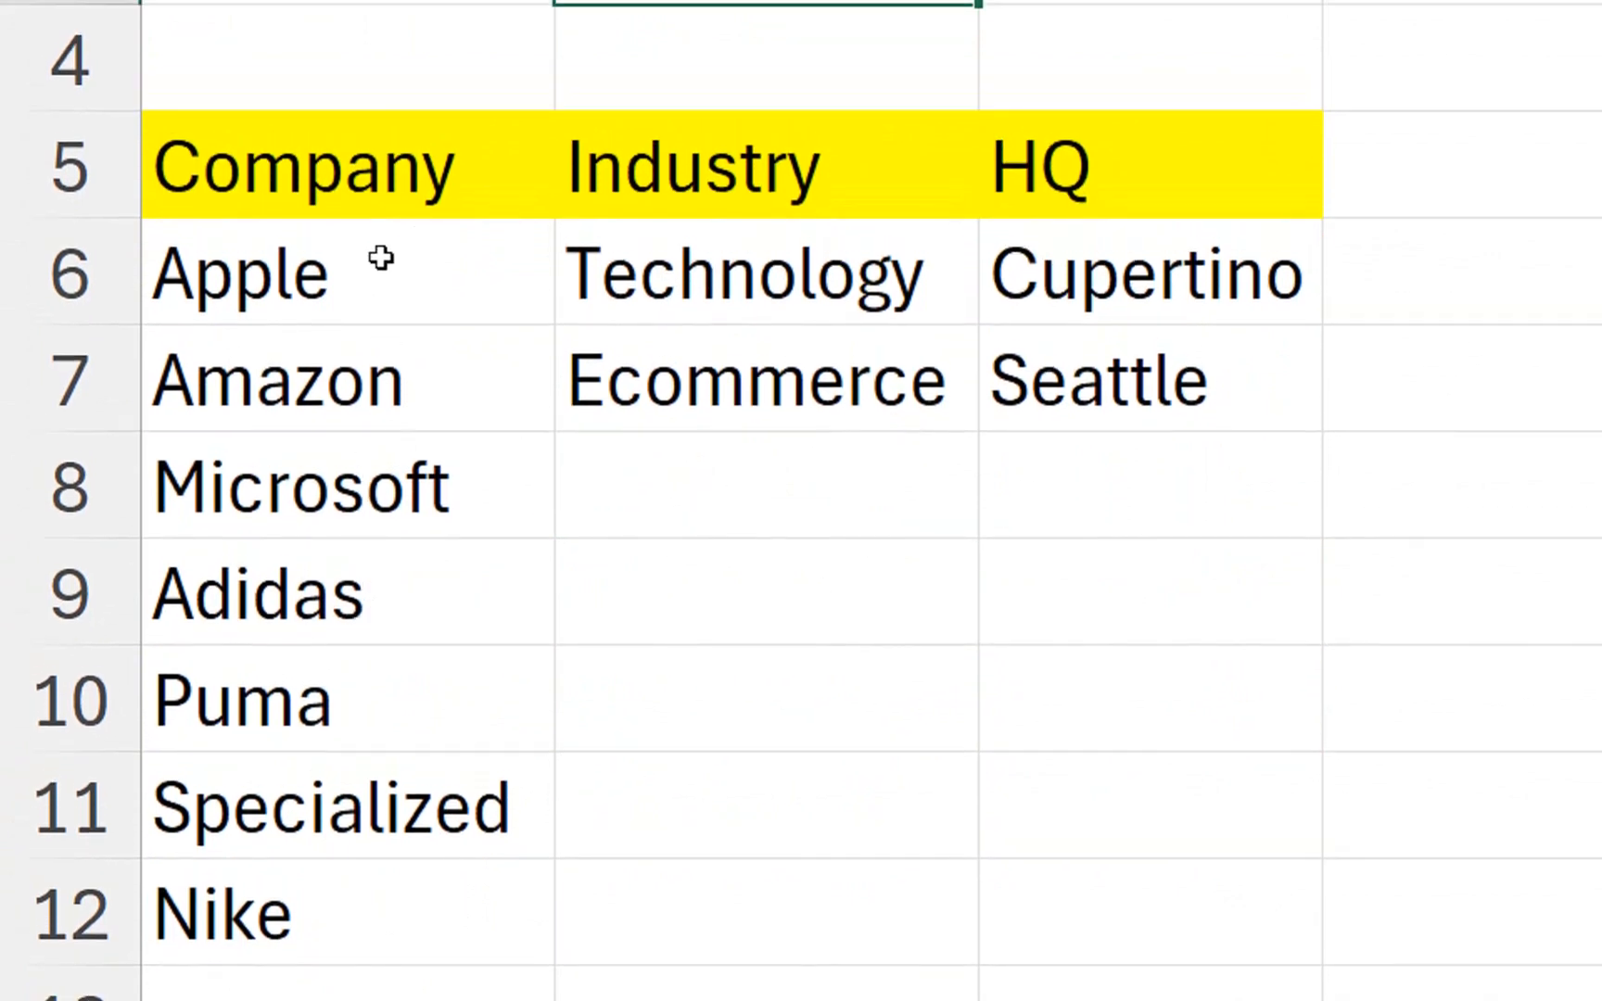
pyautogui.moveTo(380, 257); pyautogui.dragTo(991, 333)
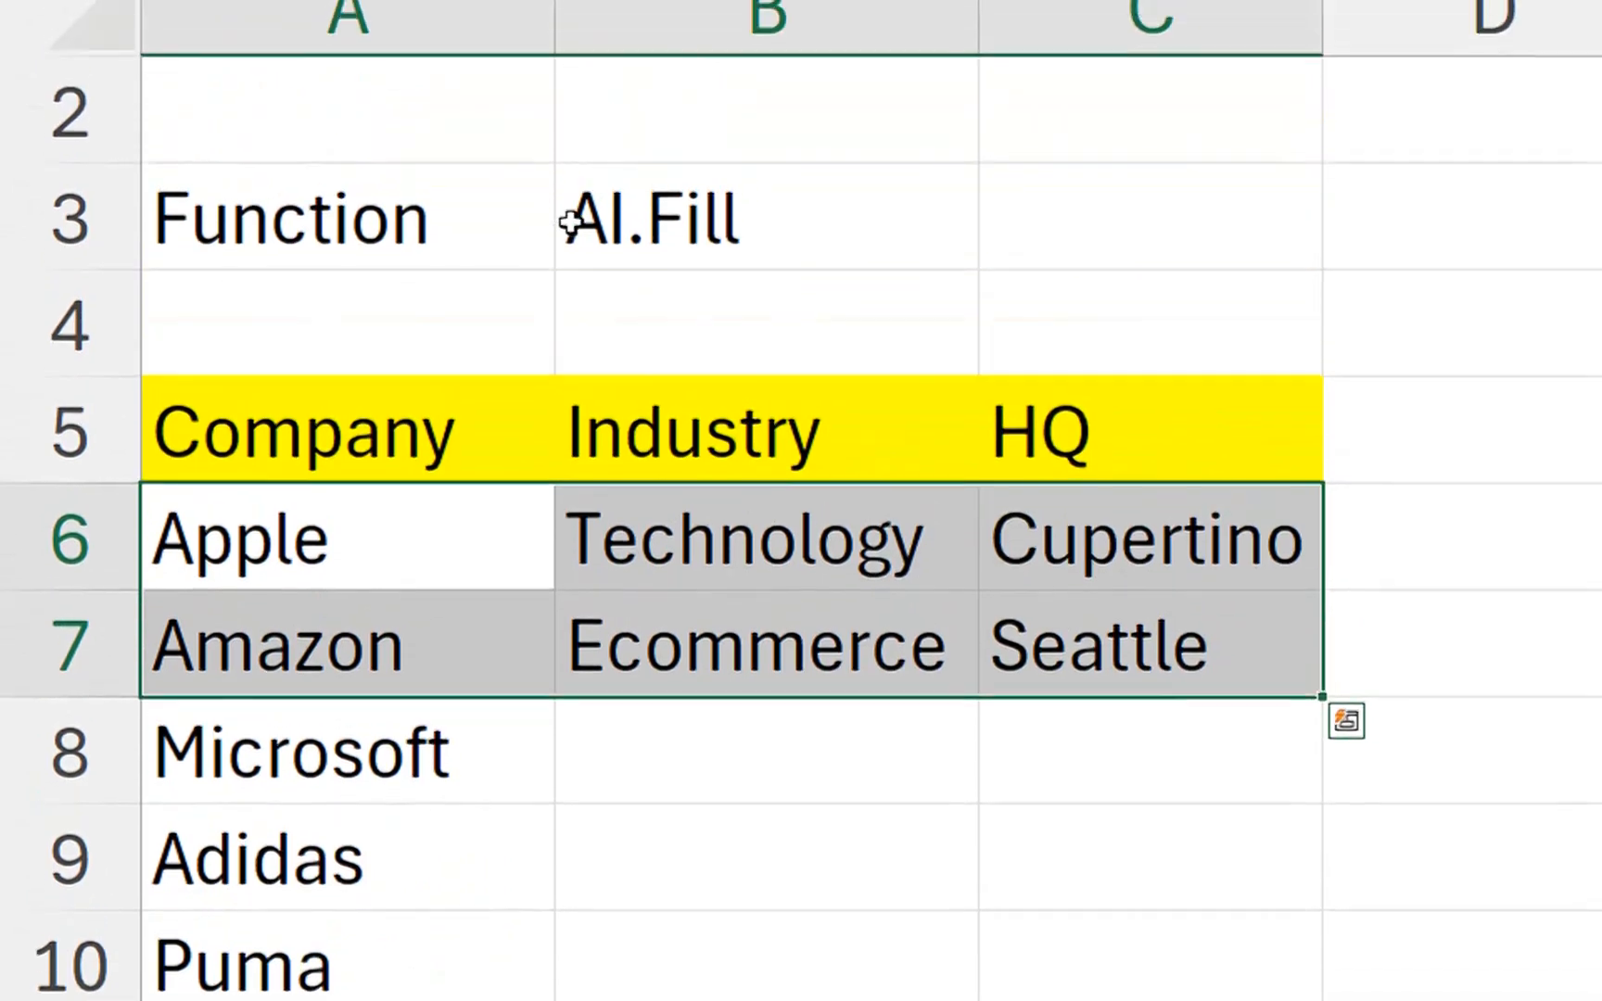
pyautogui.click(568, 223)
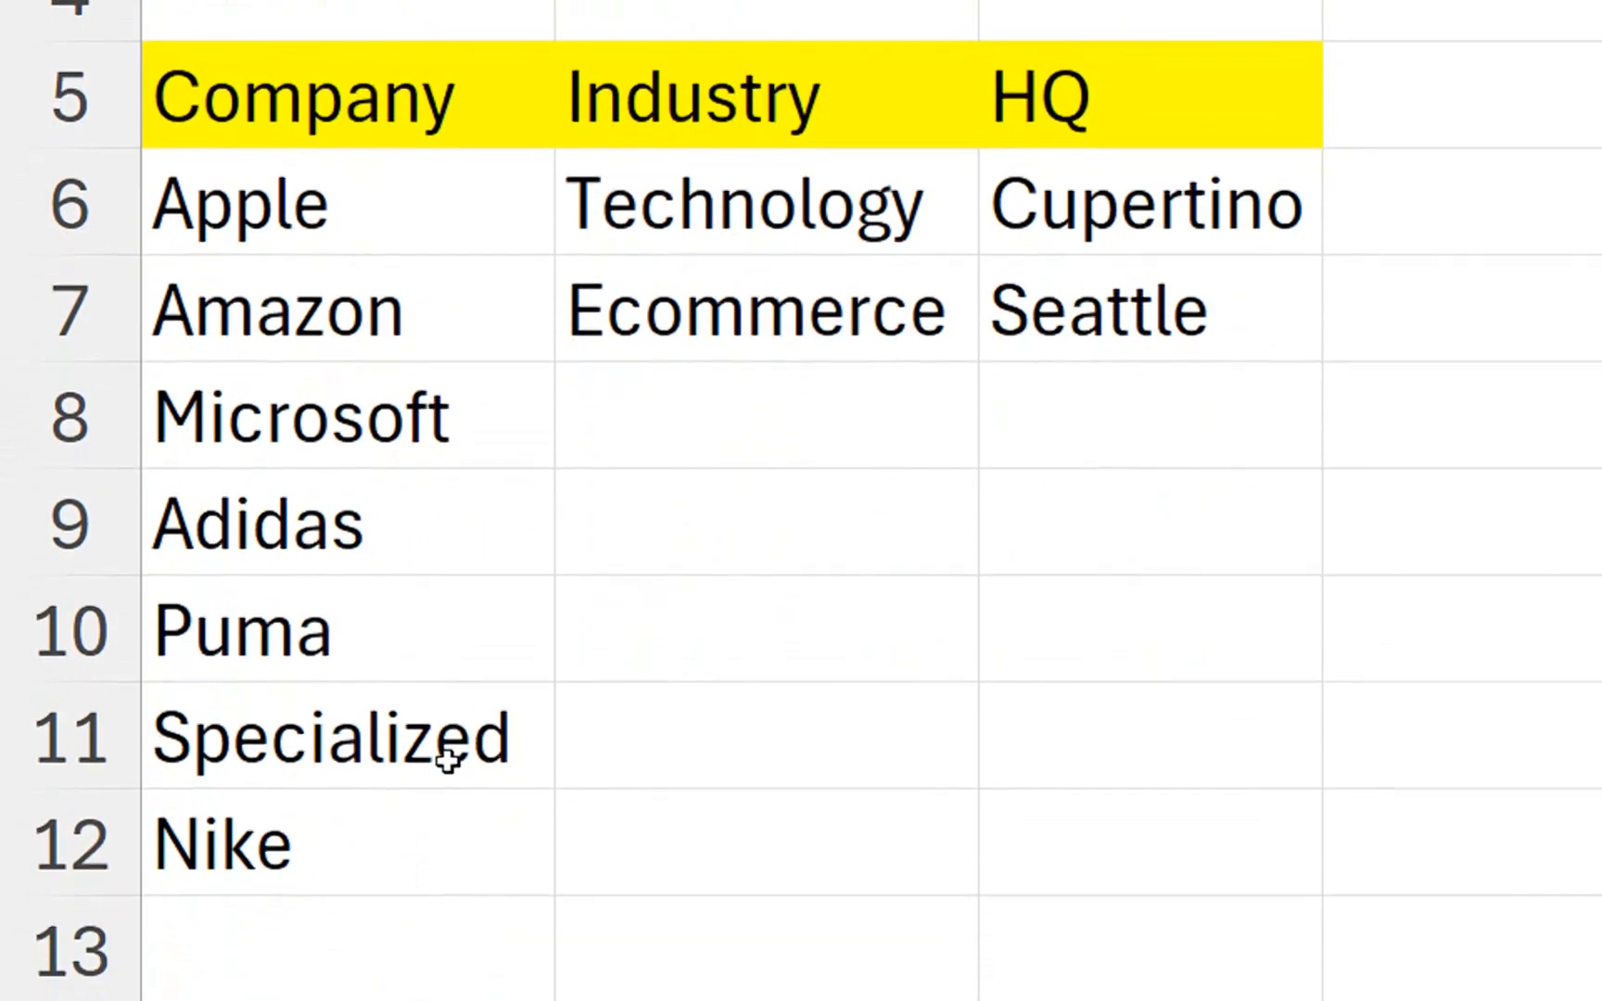
# - Enter =AI.FILL(A5:C7,A8:A12) in cell B8 to complete the Industry and HQ columns, and widen column B to fit its entries
pyautogui.click(634, 417)
pyautogui.write('=')
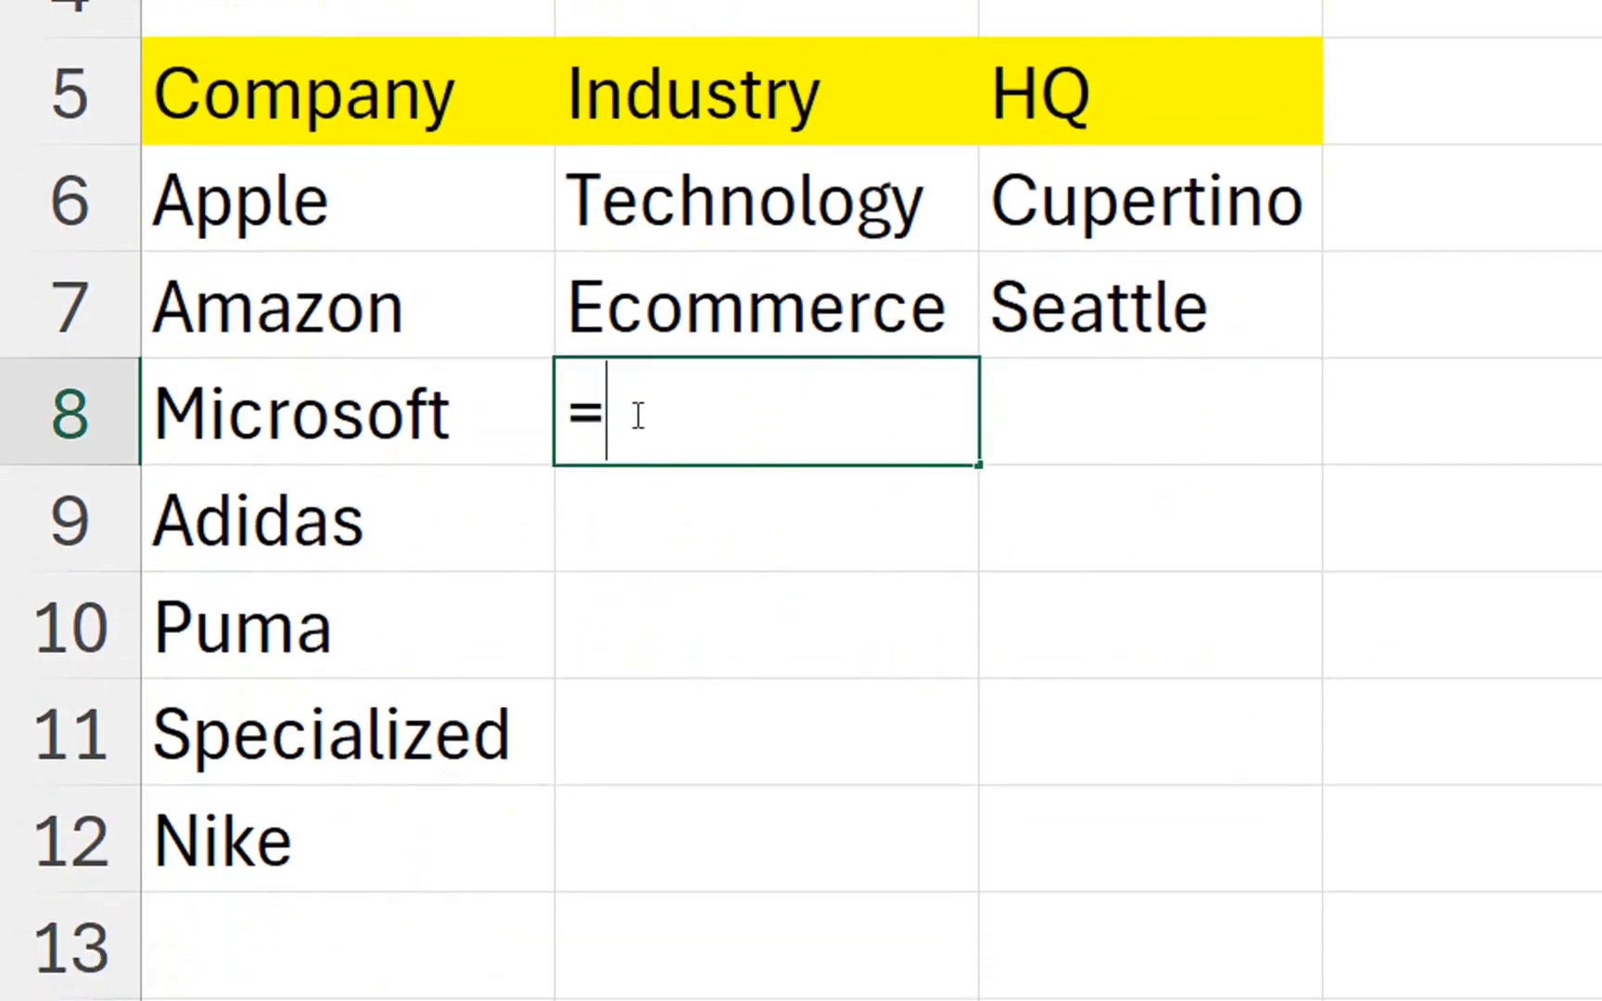
pyautogui.write('ai')
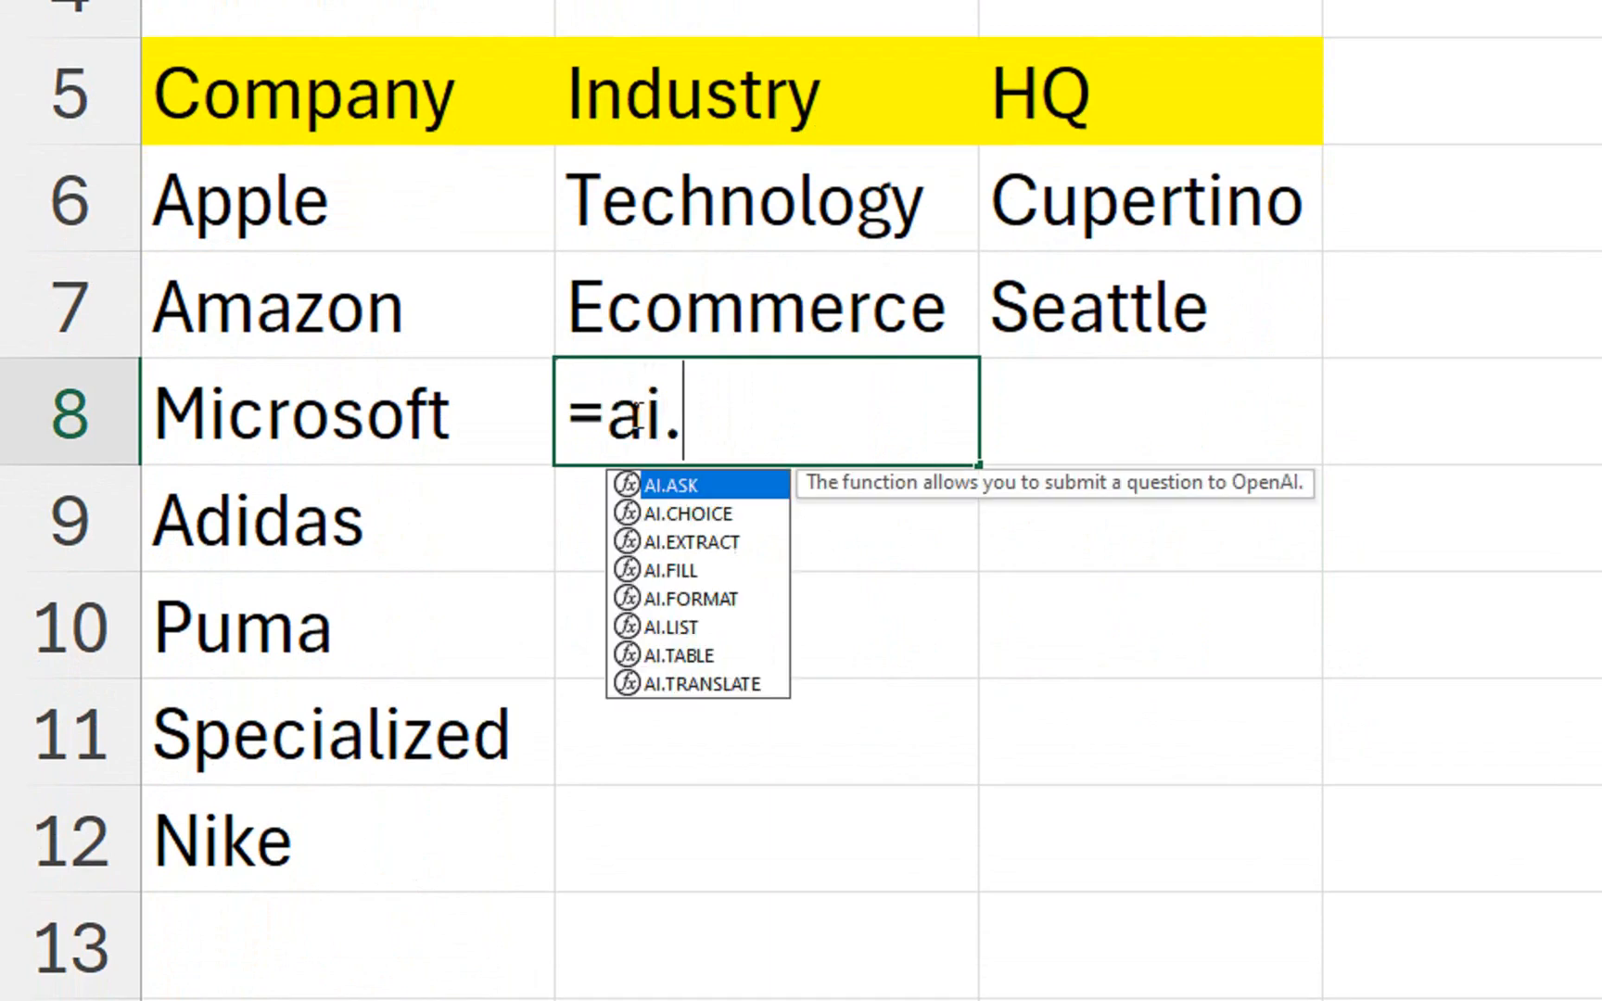
pyautogui.write('.')
pyautogui.press('Down')
pyautogui.press('Down')
pyautogui.press('Down')
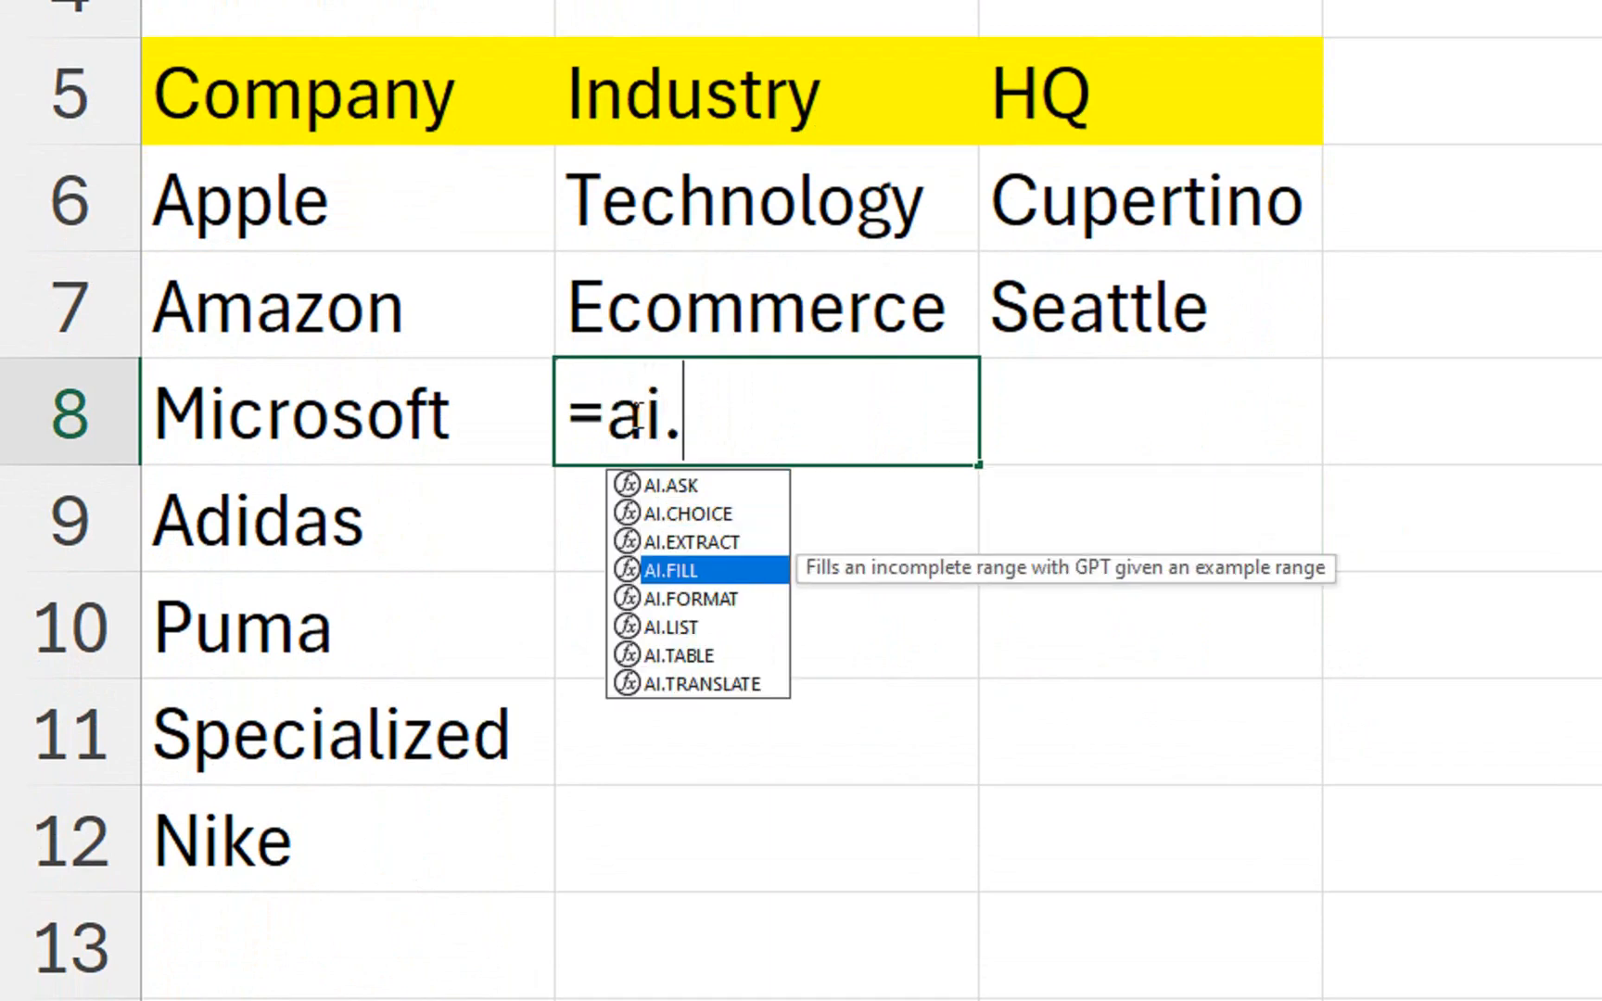
pyautogui.press('Tab')
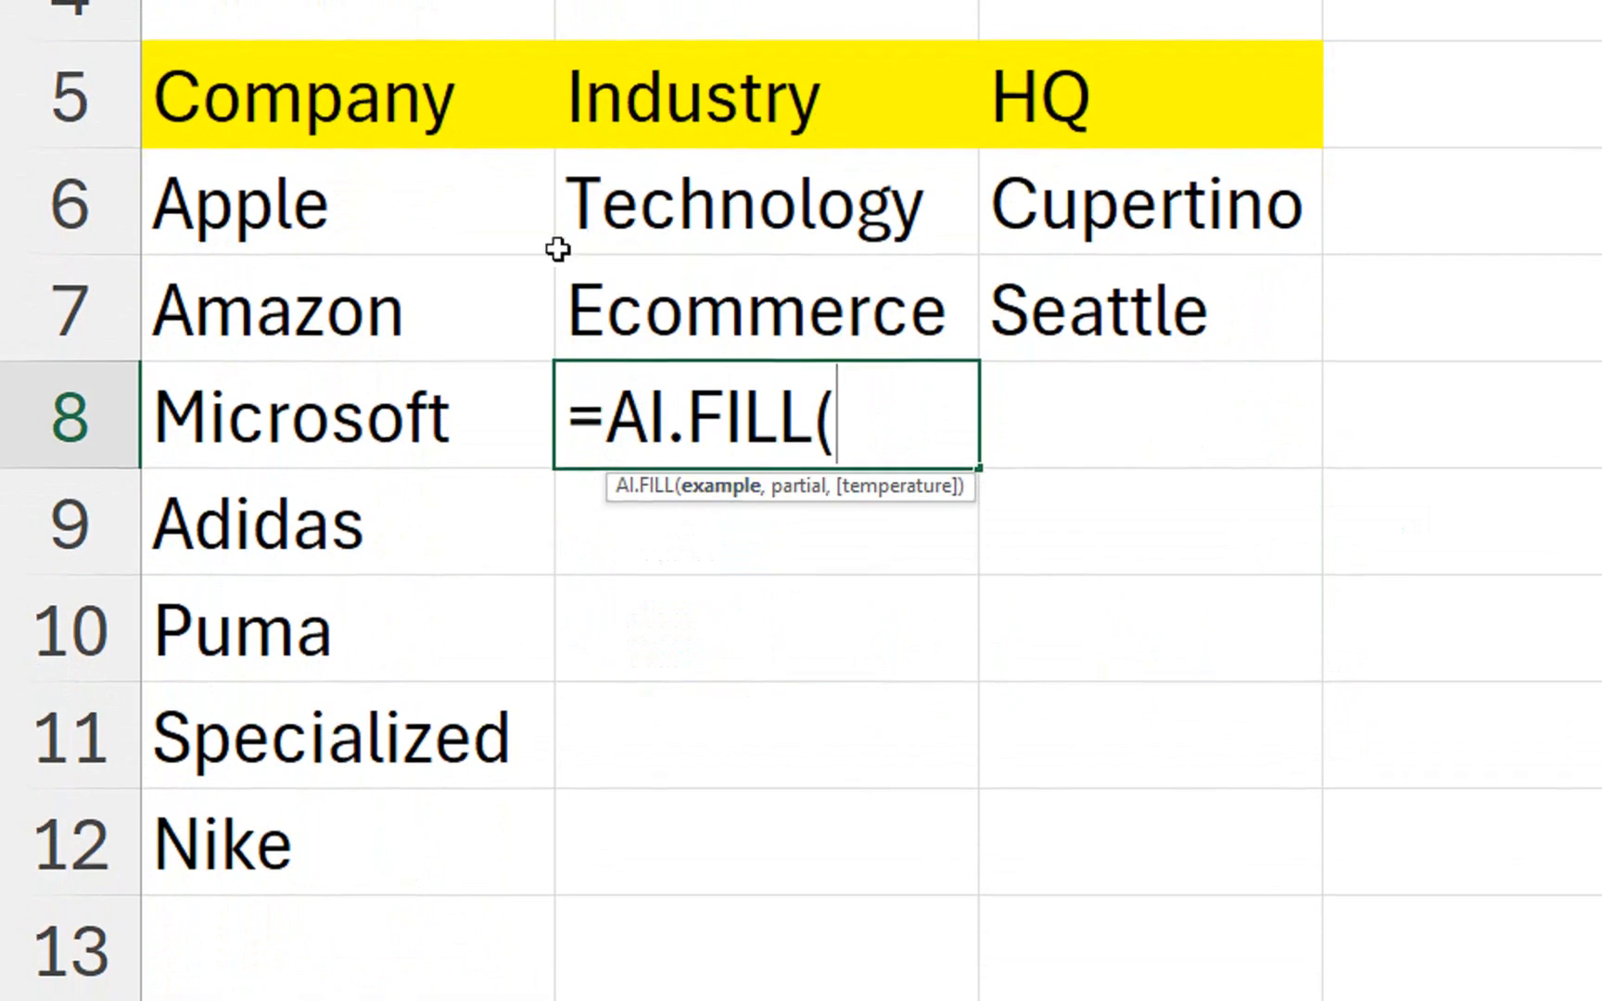
pyautogui.click(453, 128)
pyautogui.moveTo(452, 250); pyautogui.dragTo(1045, 436)
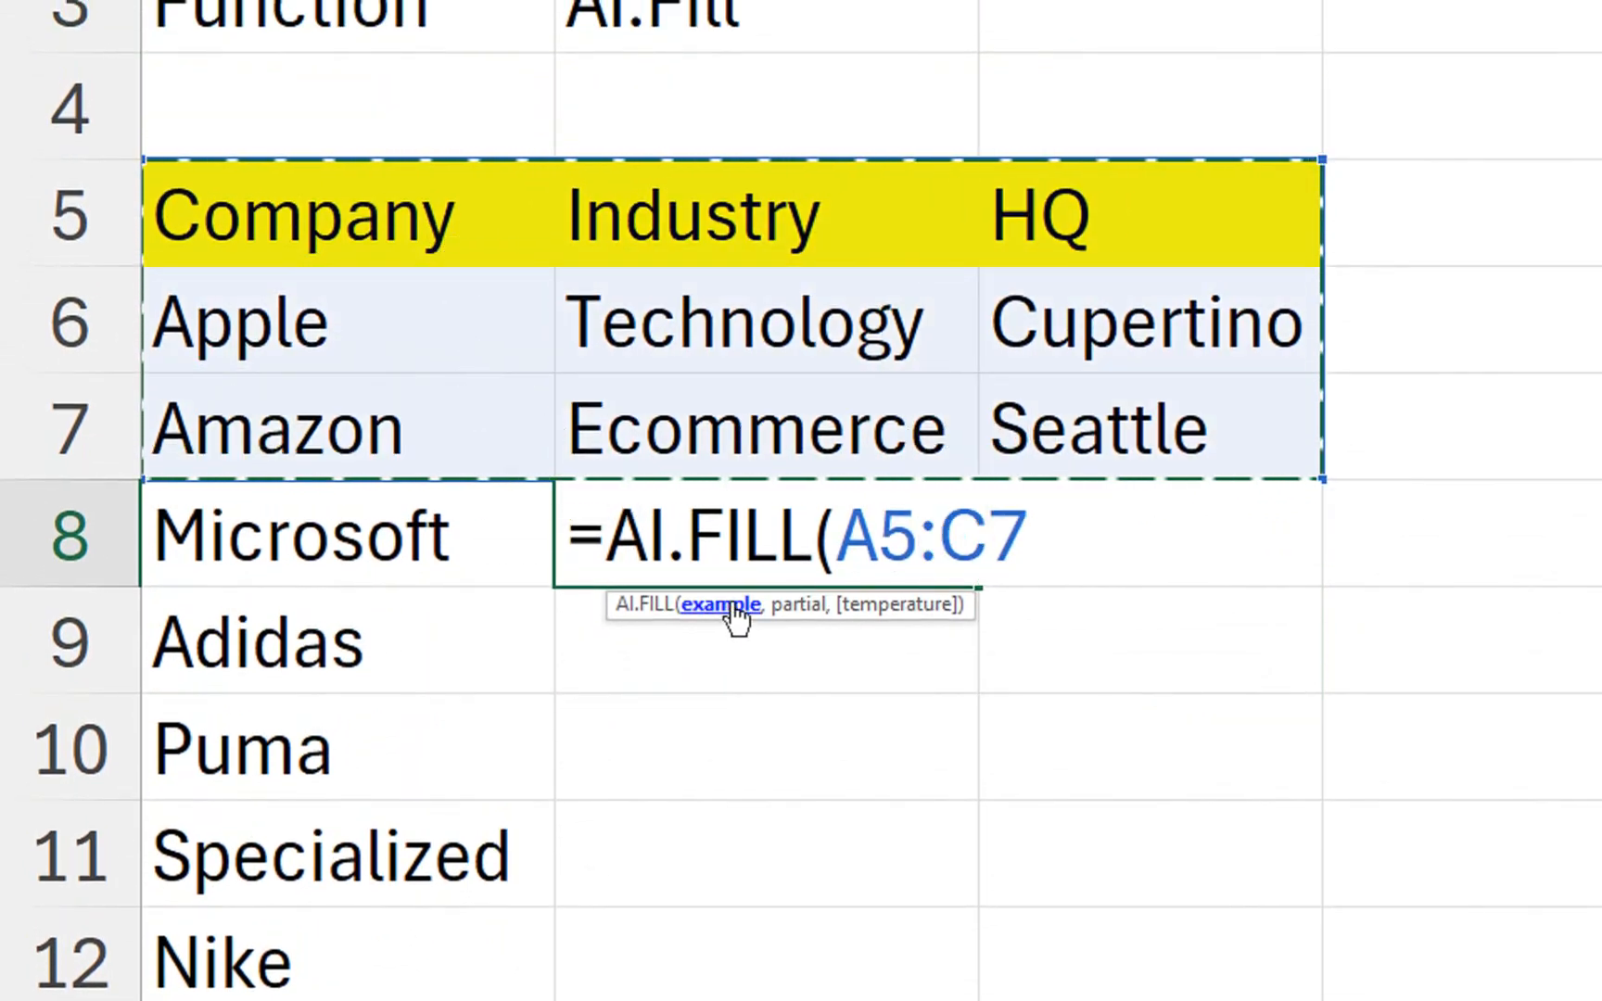
pyautogui.write(',')
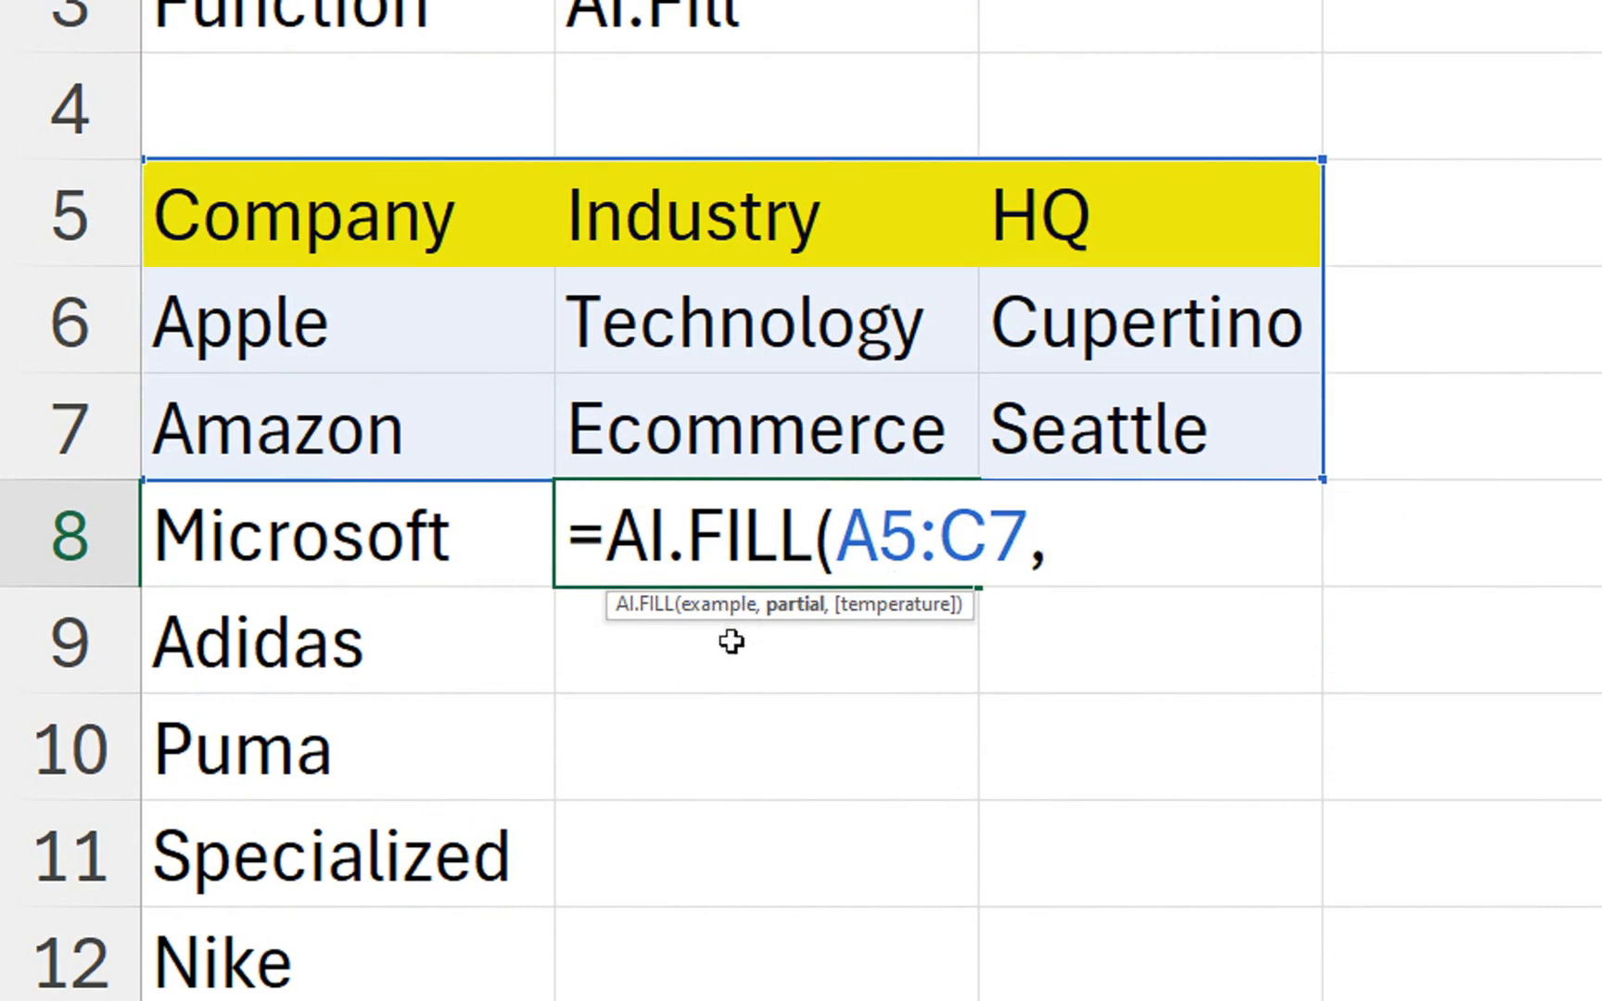
pyautogui.moveTo(426, 572); pyautogui.dragTo(389, 758)
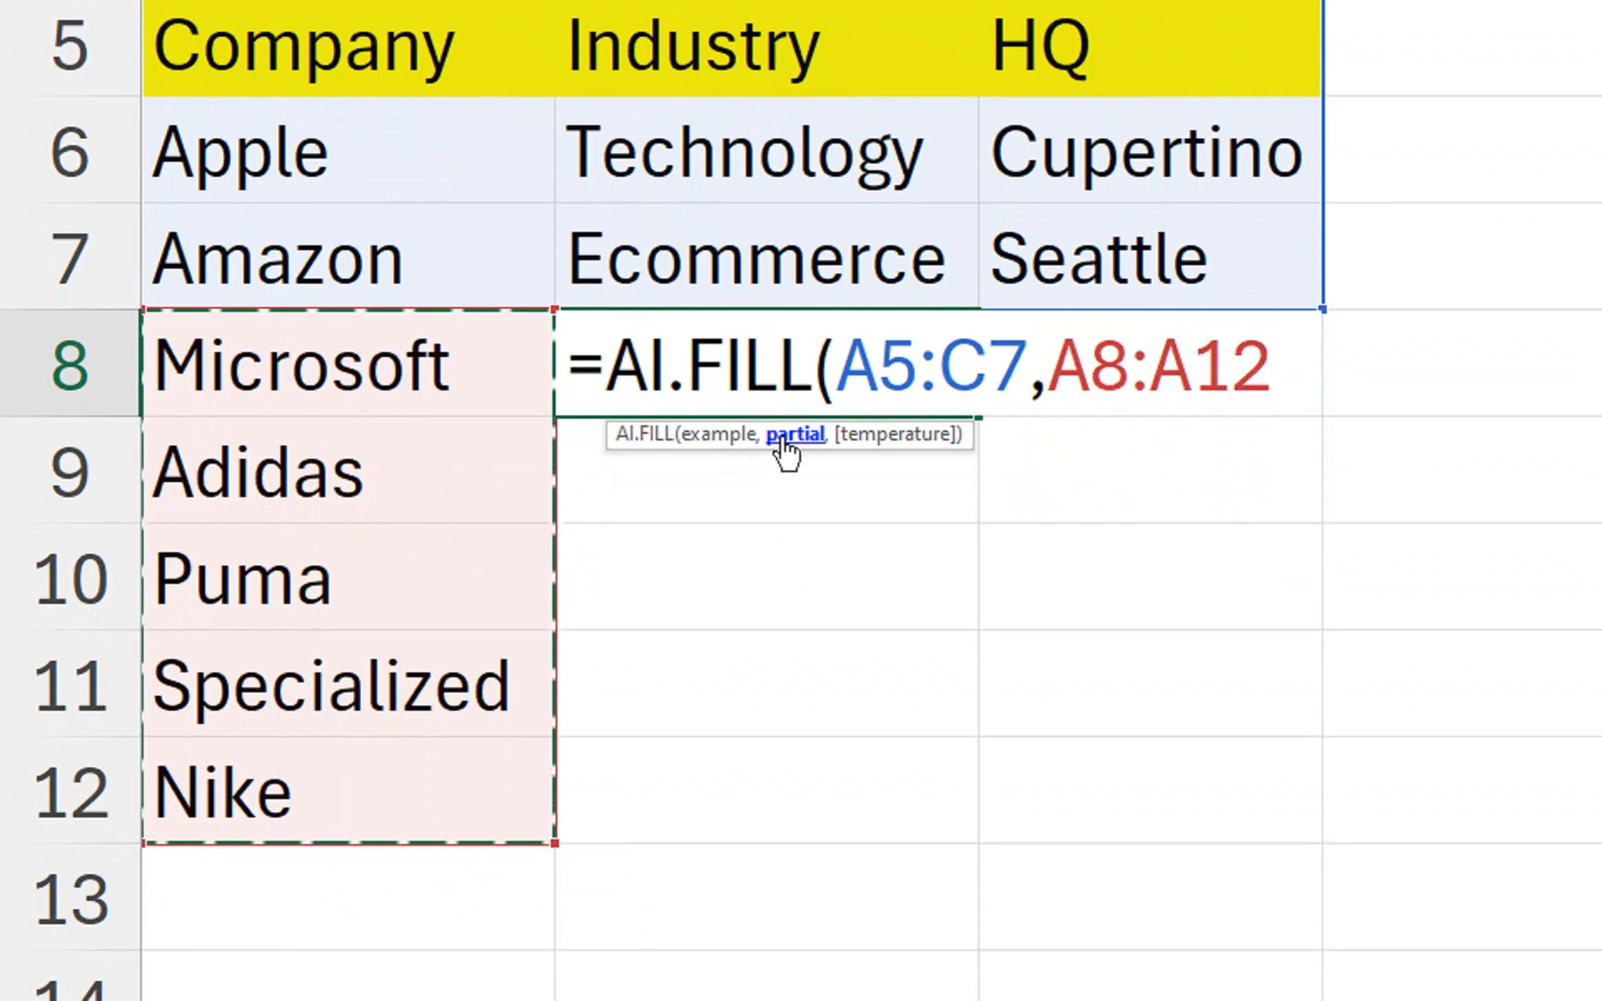
pyautogui.write(')')
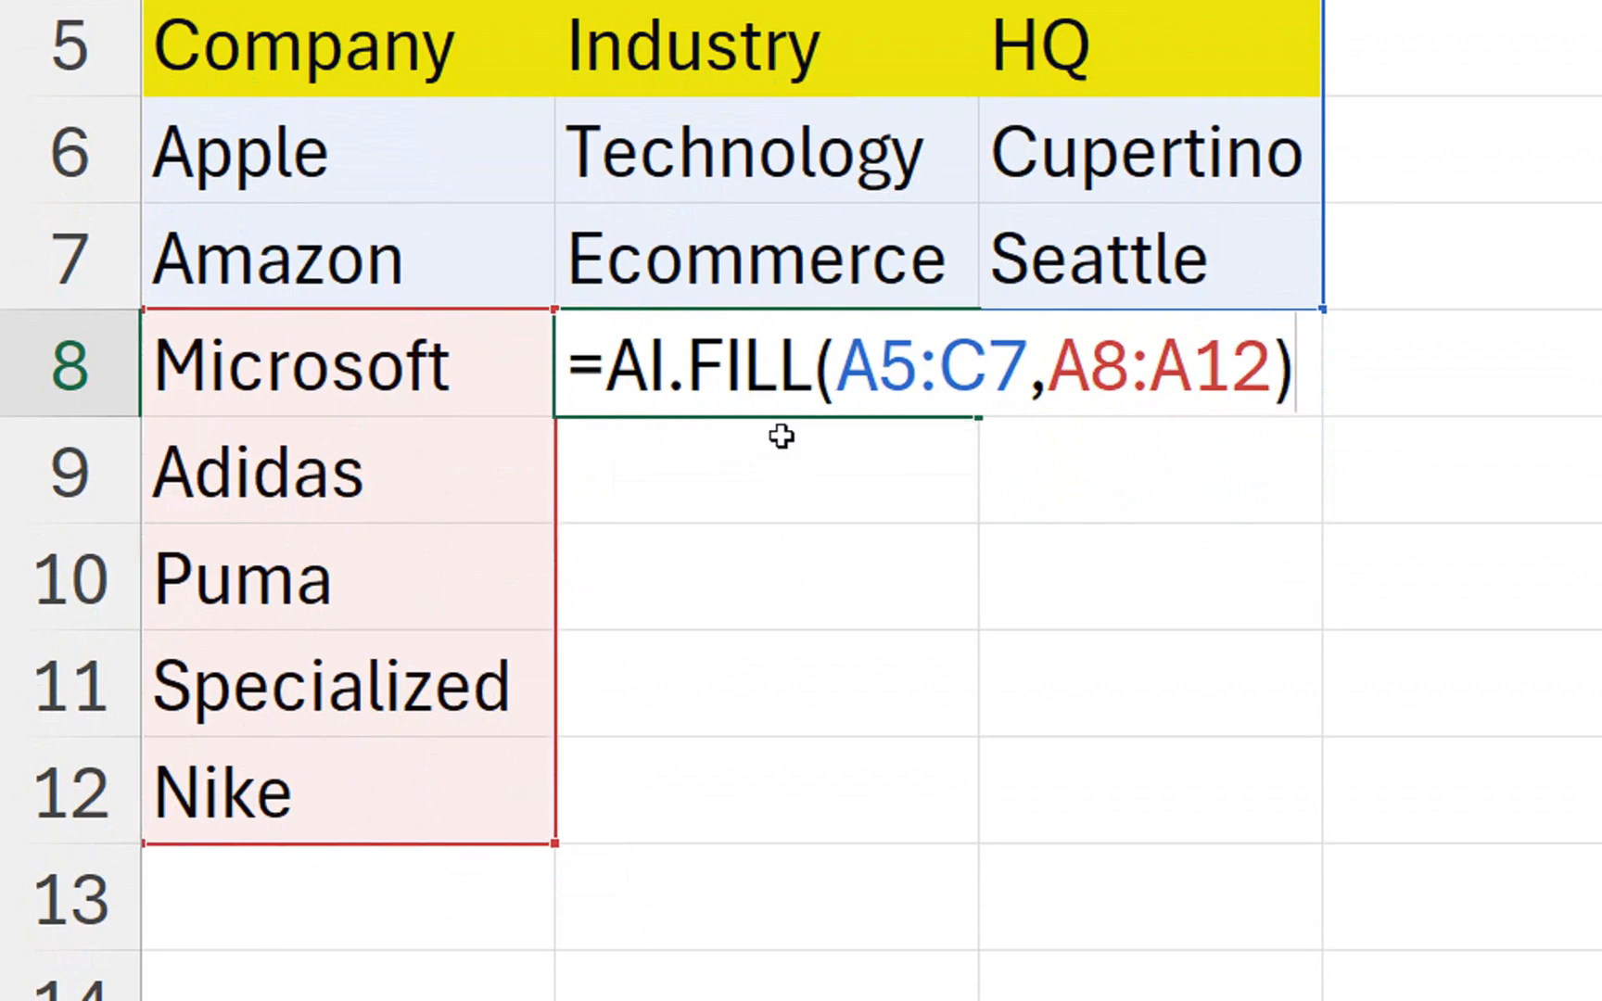
pyautogui.press('Return')
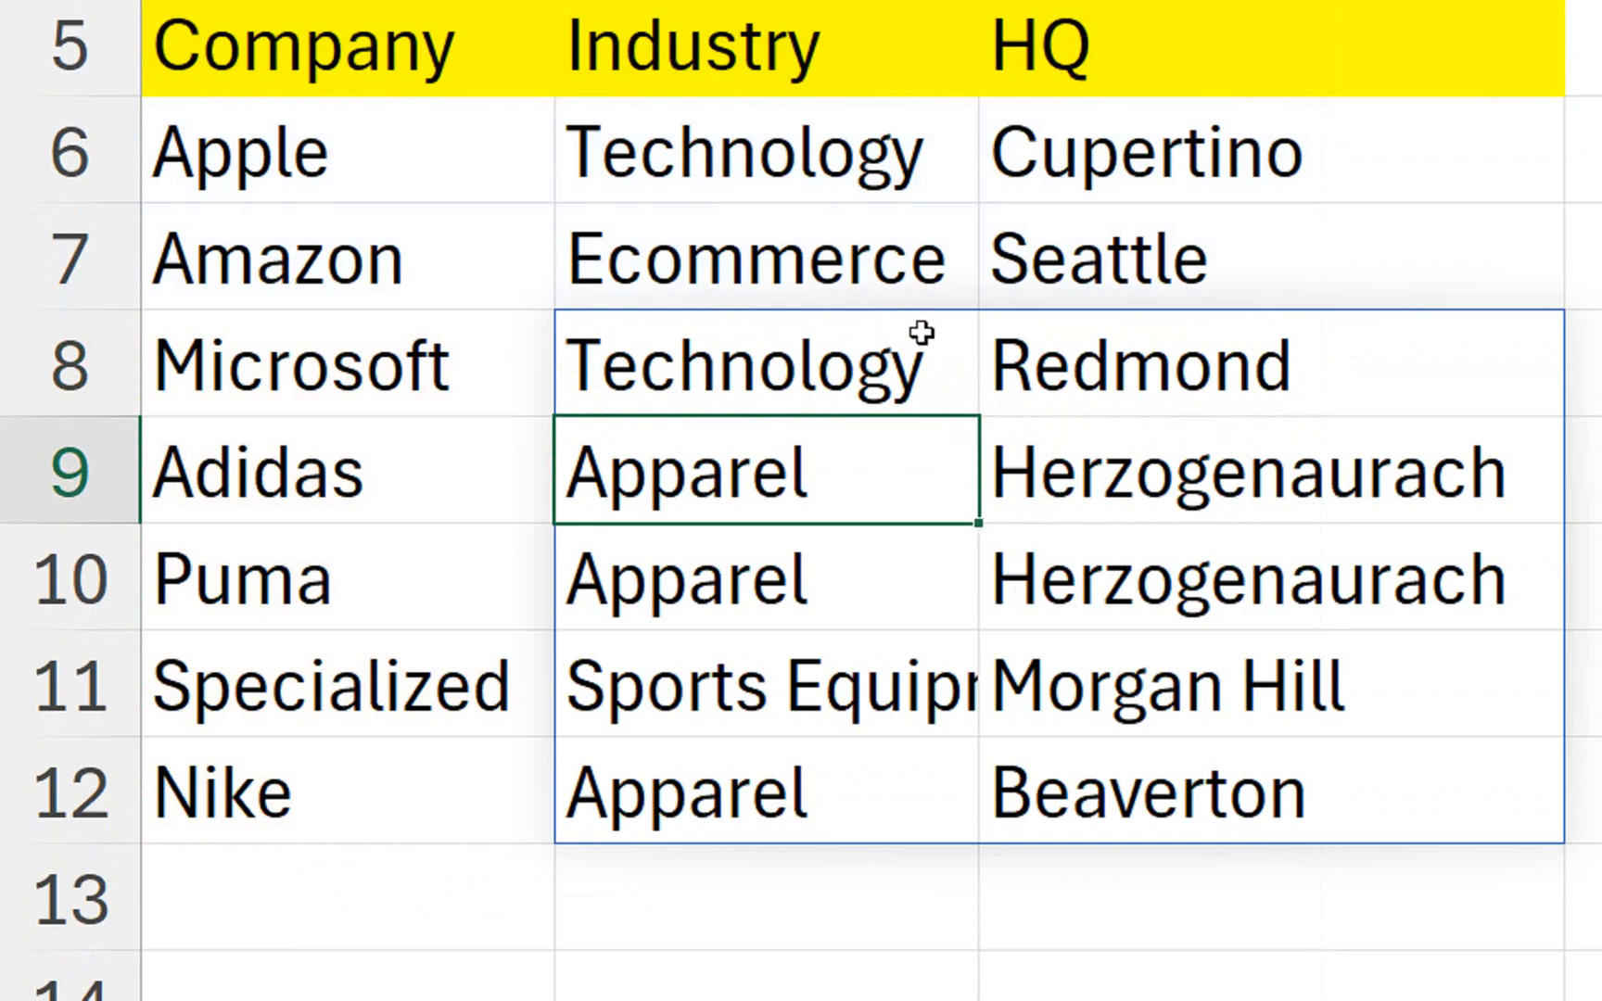
pyautogui.scroll(3, 921, 332)
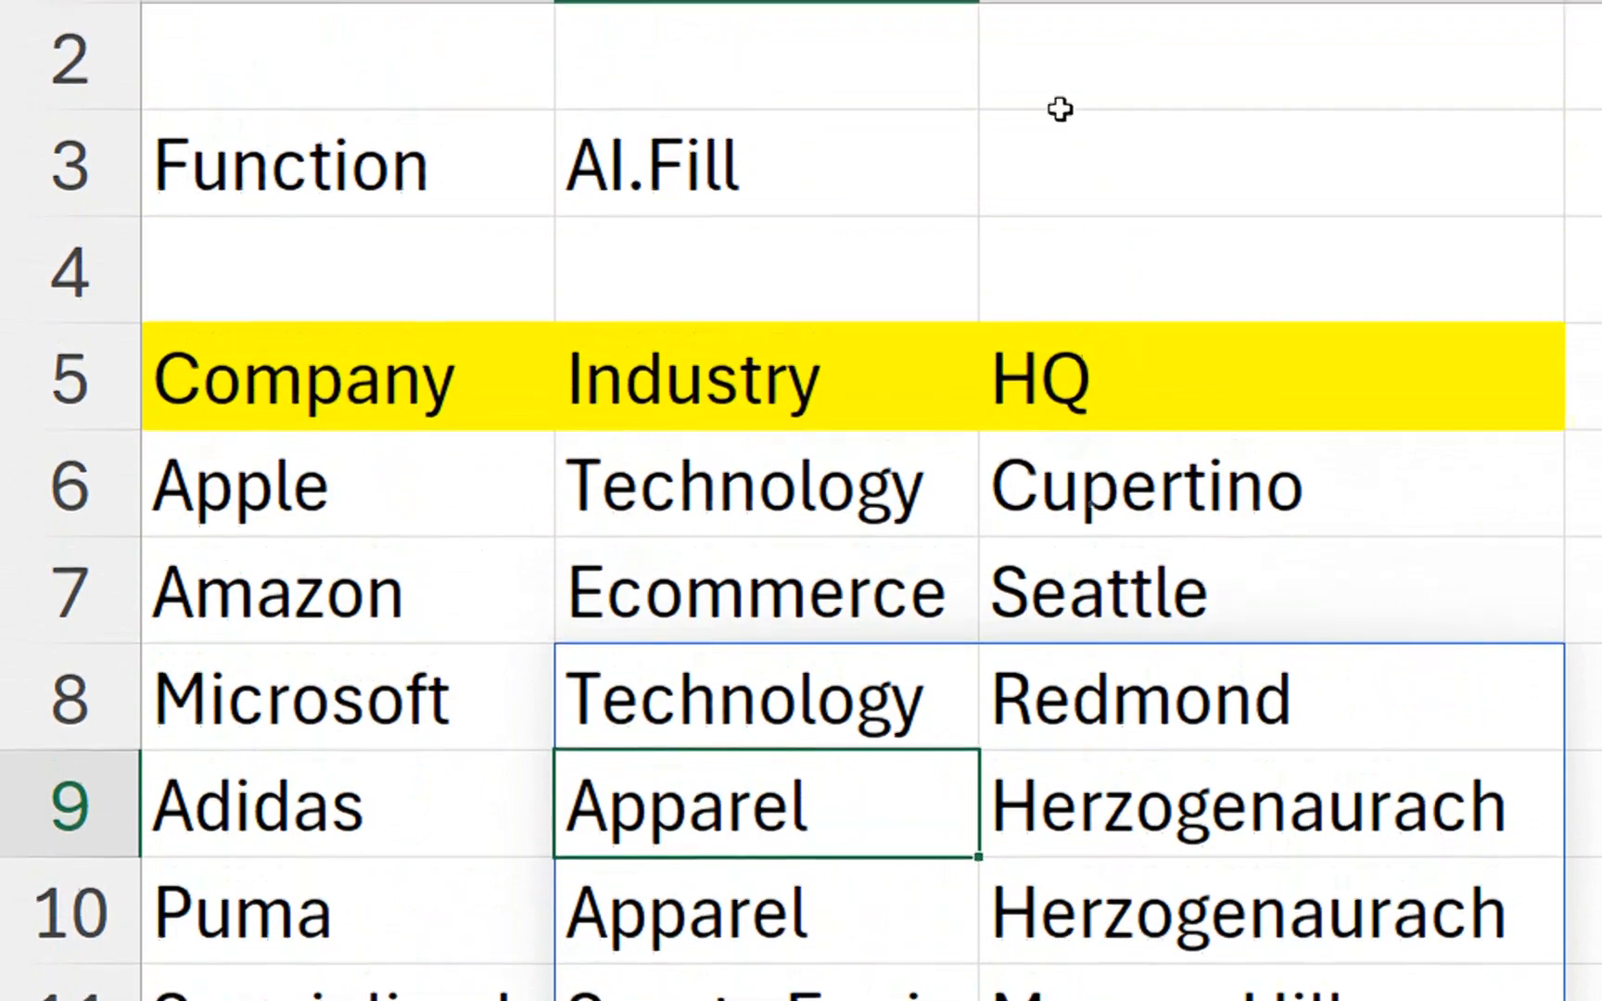
pyautogui.moveTo(973, 179); pyautogui.dragTo(1178, 183)
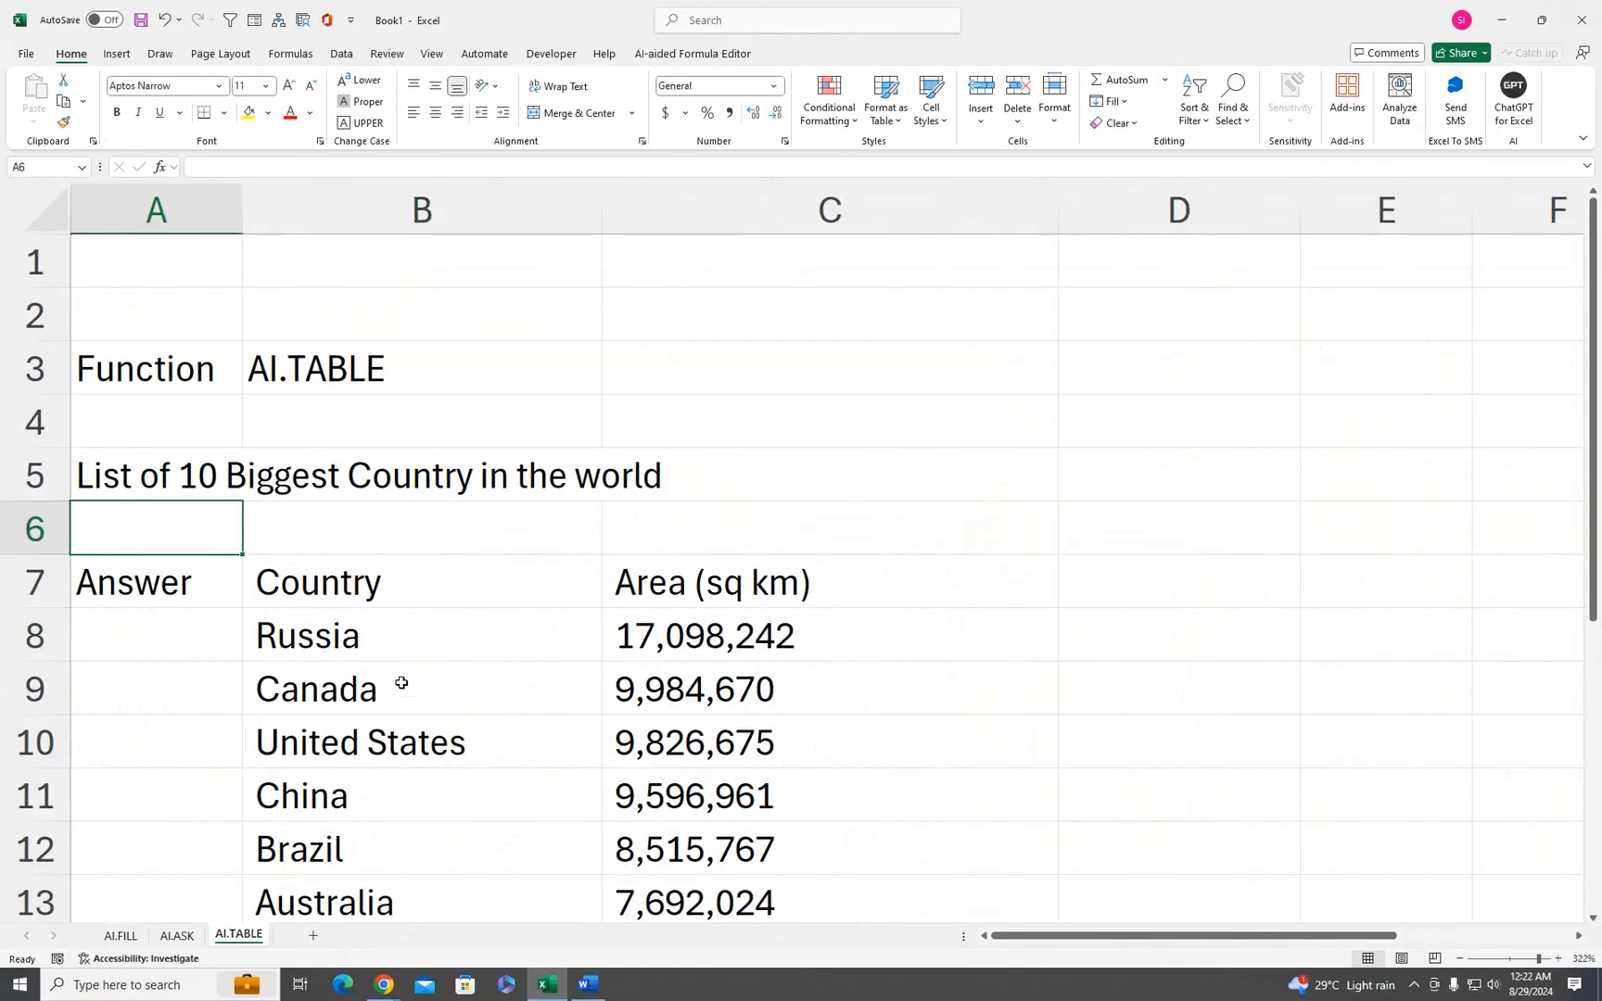
# - Review the AI.TABLE example, from its function name to the generated list of the biggest countries and their areas
pyautogui.moveTo(402, 683); pyautogui.dragTo(418, 909)
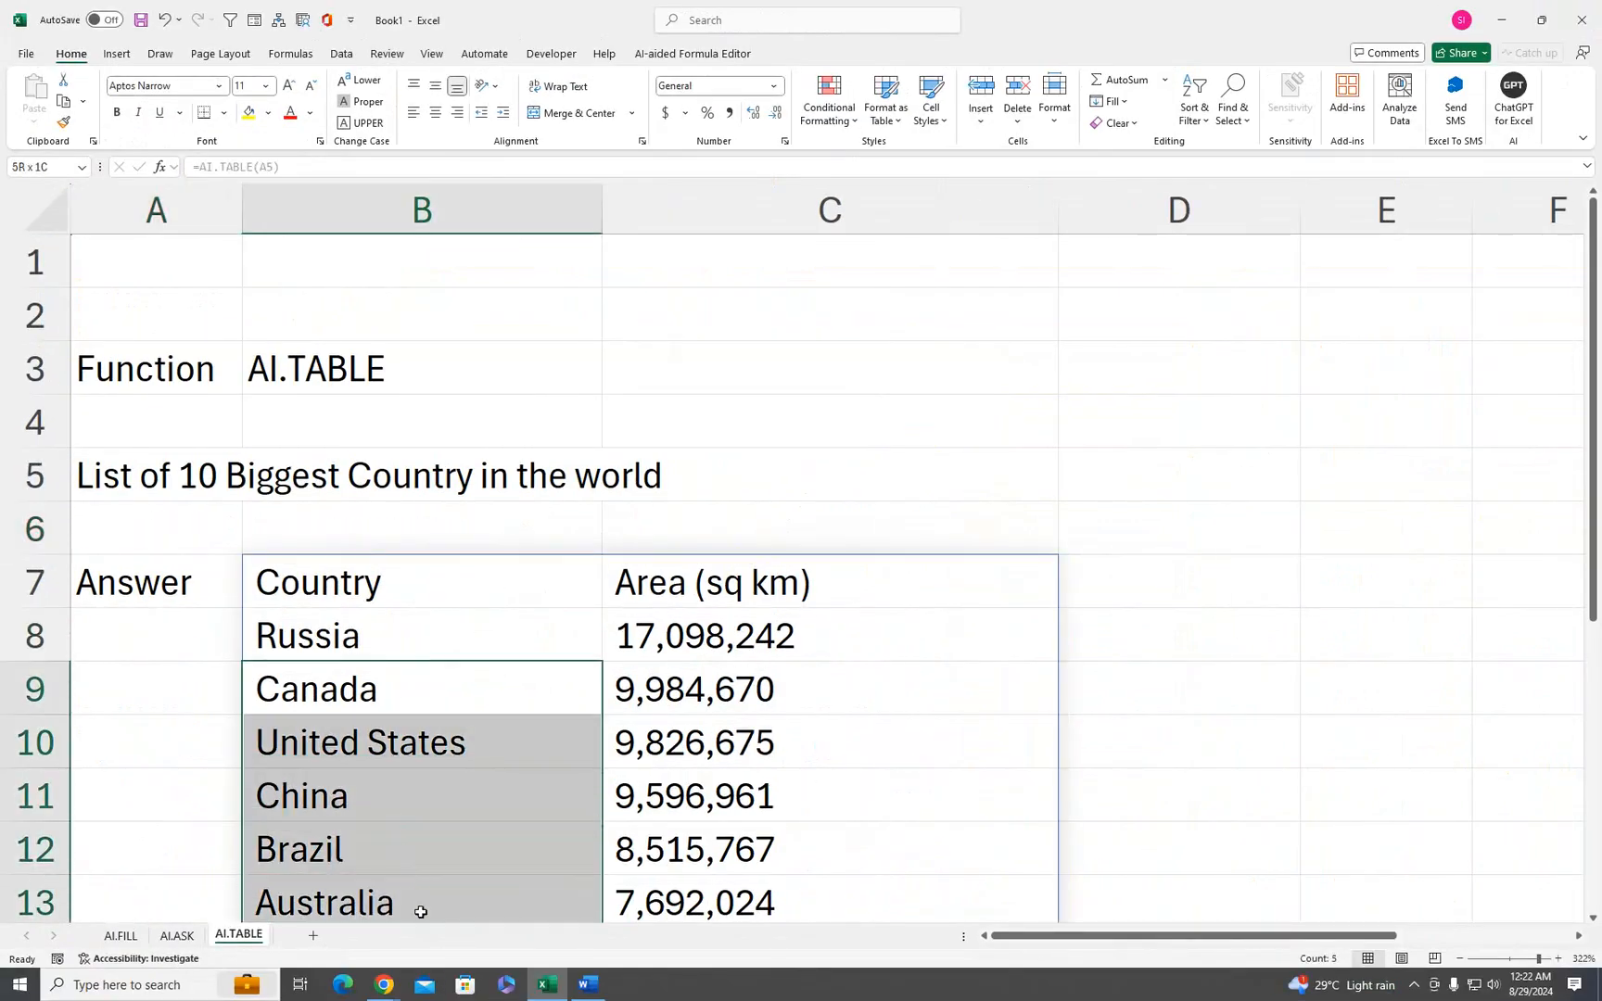
pyautogui.scroll(-1, 339, 468)
pyautogui.click(318, 272)
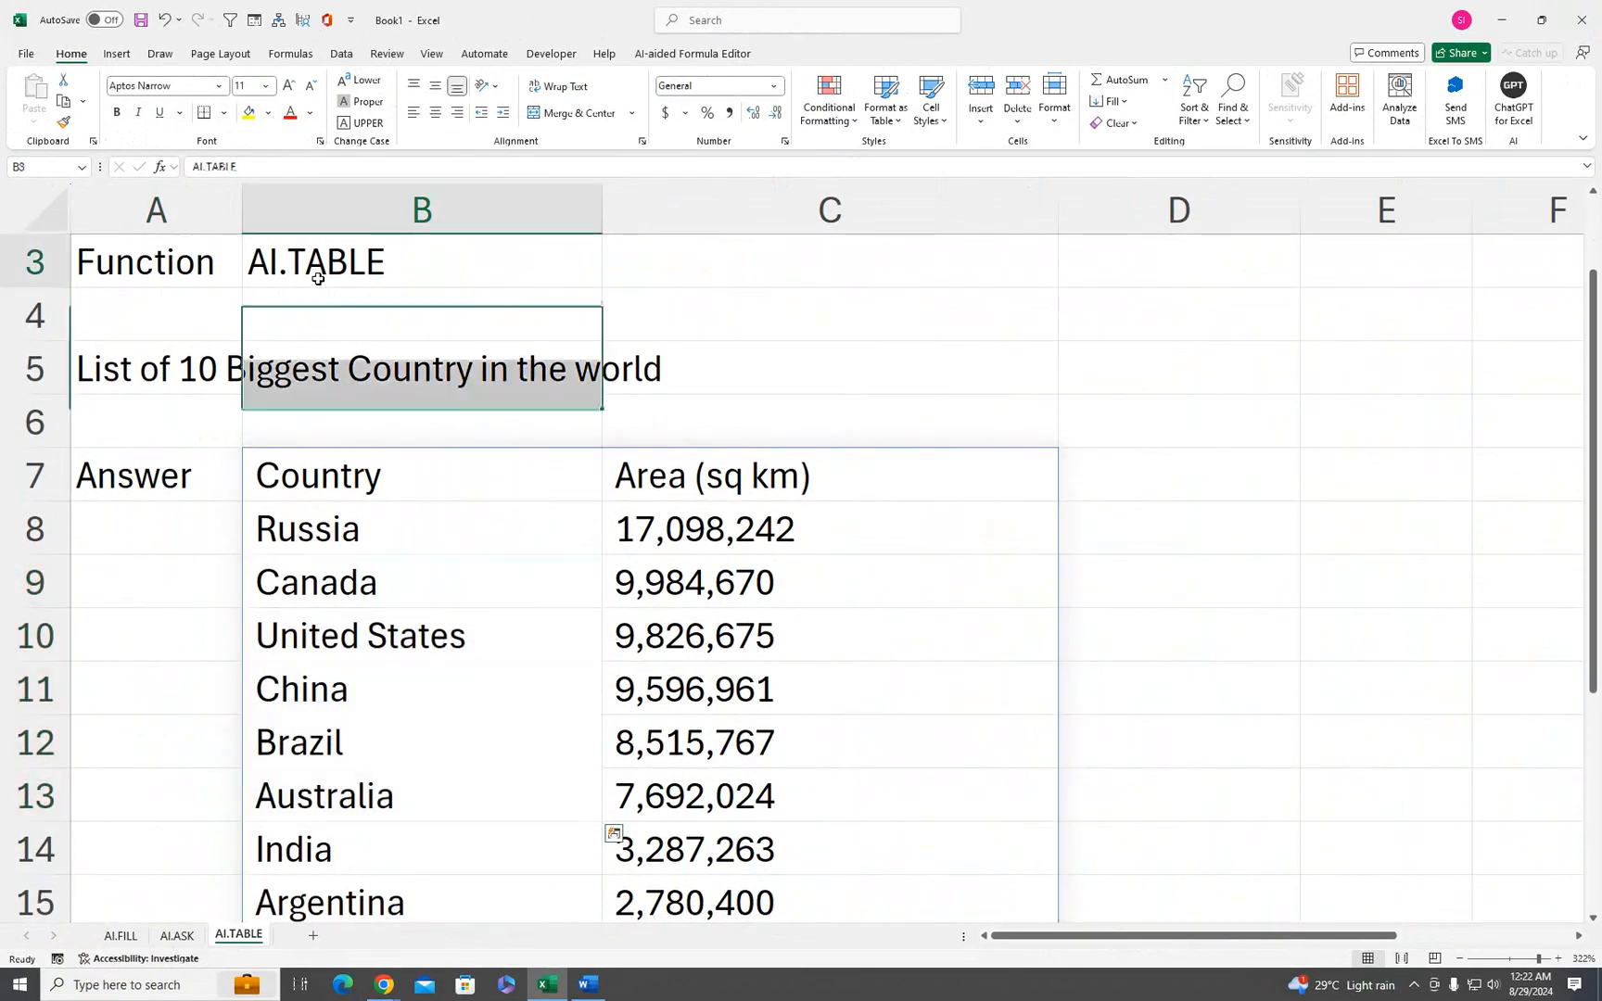
pyautogui.moveTo(378, 618); pyautogui.dragTo(435, 860)
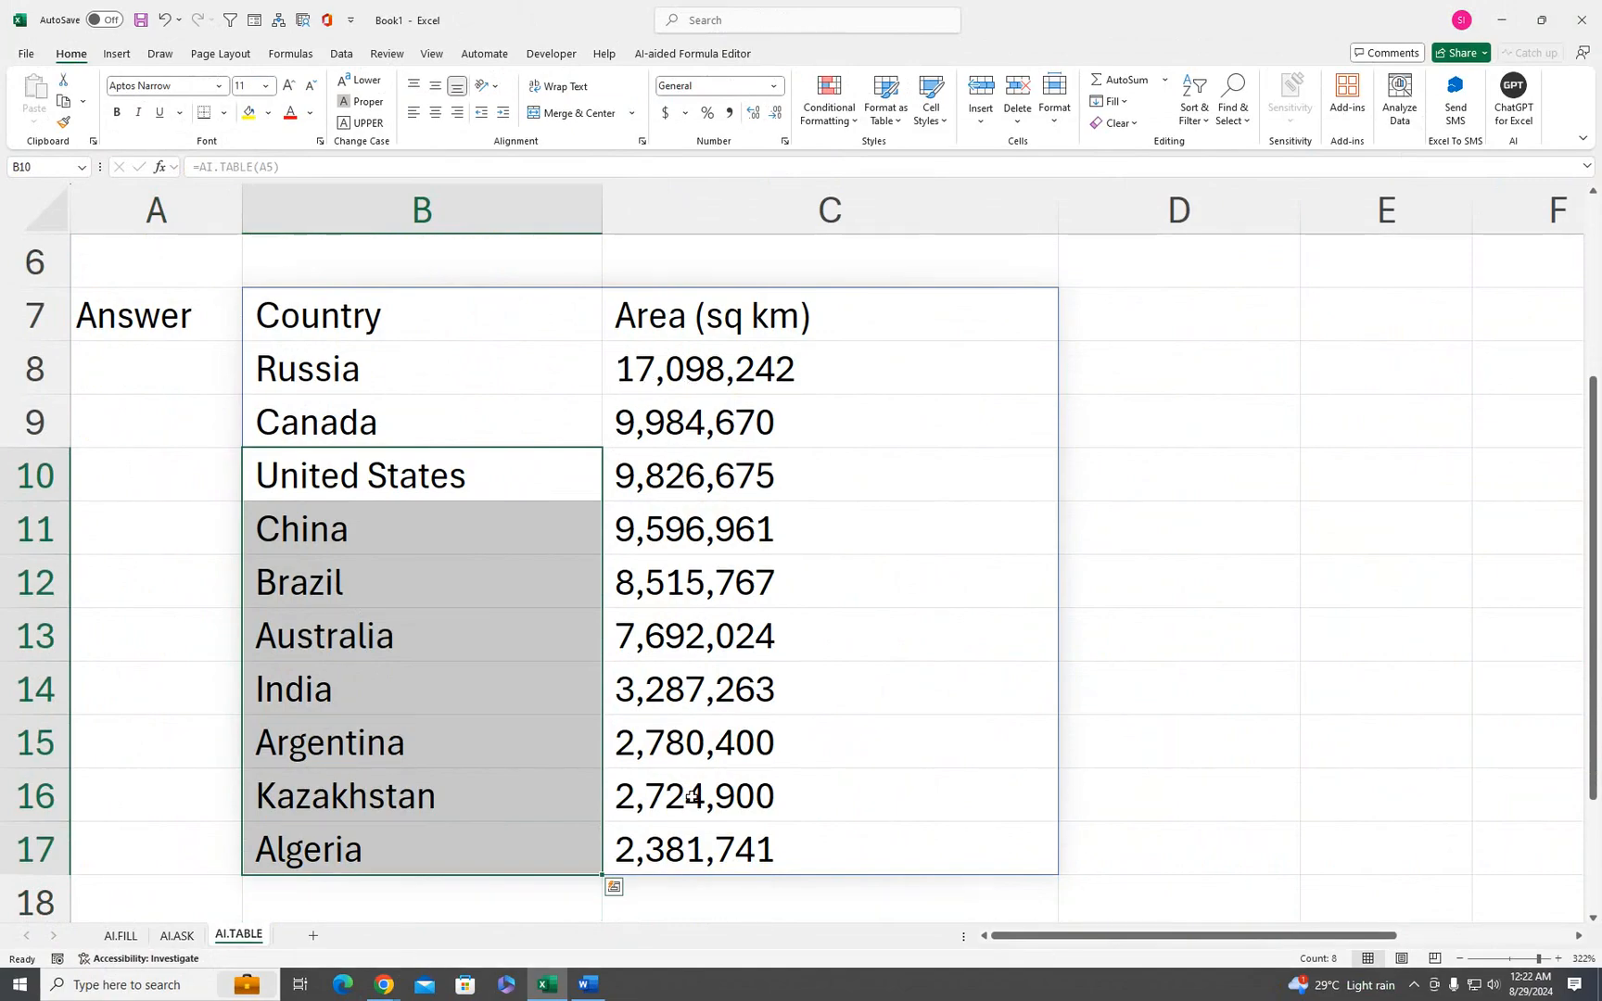
pyautogui.moveTo(905, 443); pyautogui.dragTo(824, 93)
# - Enter =AI.TABLE(A20,B22:E22) in cell B23 to generate the random people list under the Name, Age, Gender and Country headers
pyautogui.click(424, 488)
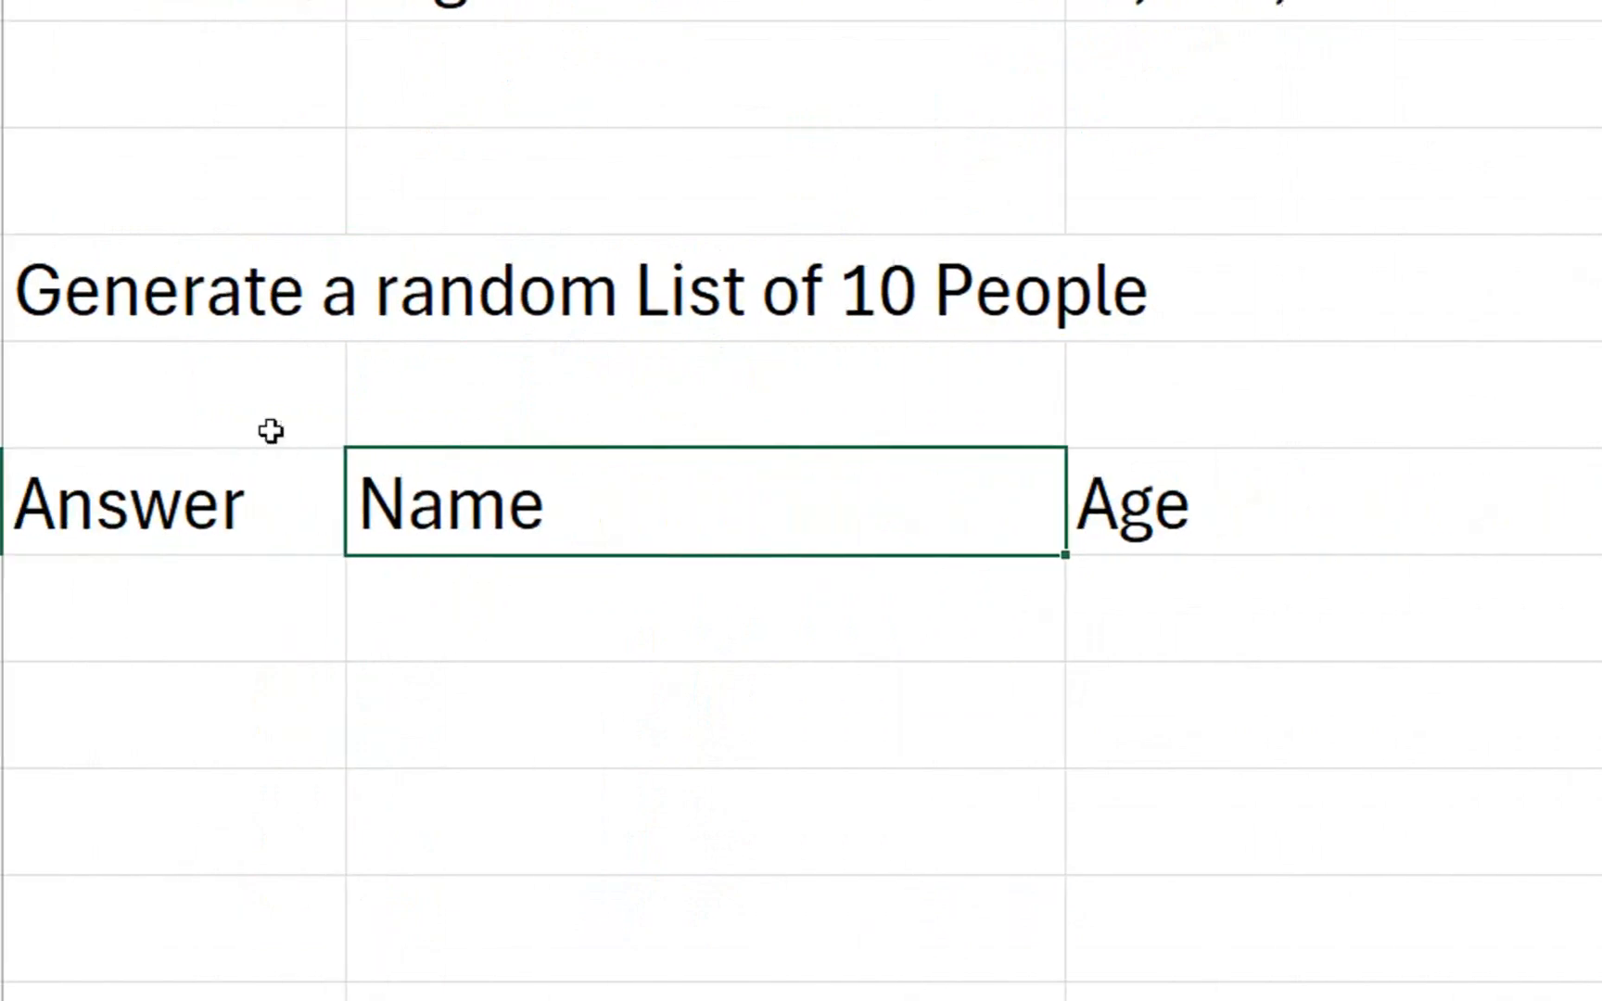
pyautogui.click(413, 580)
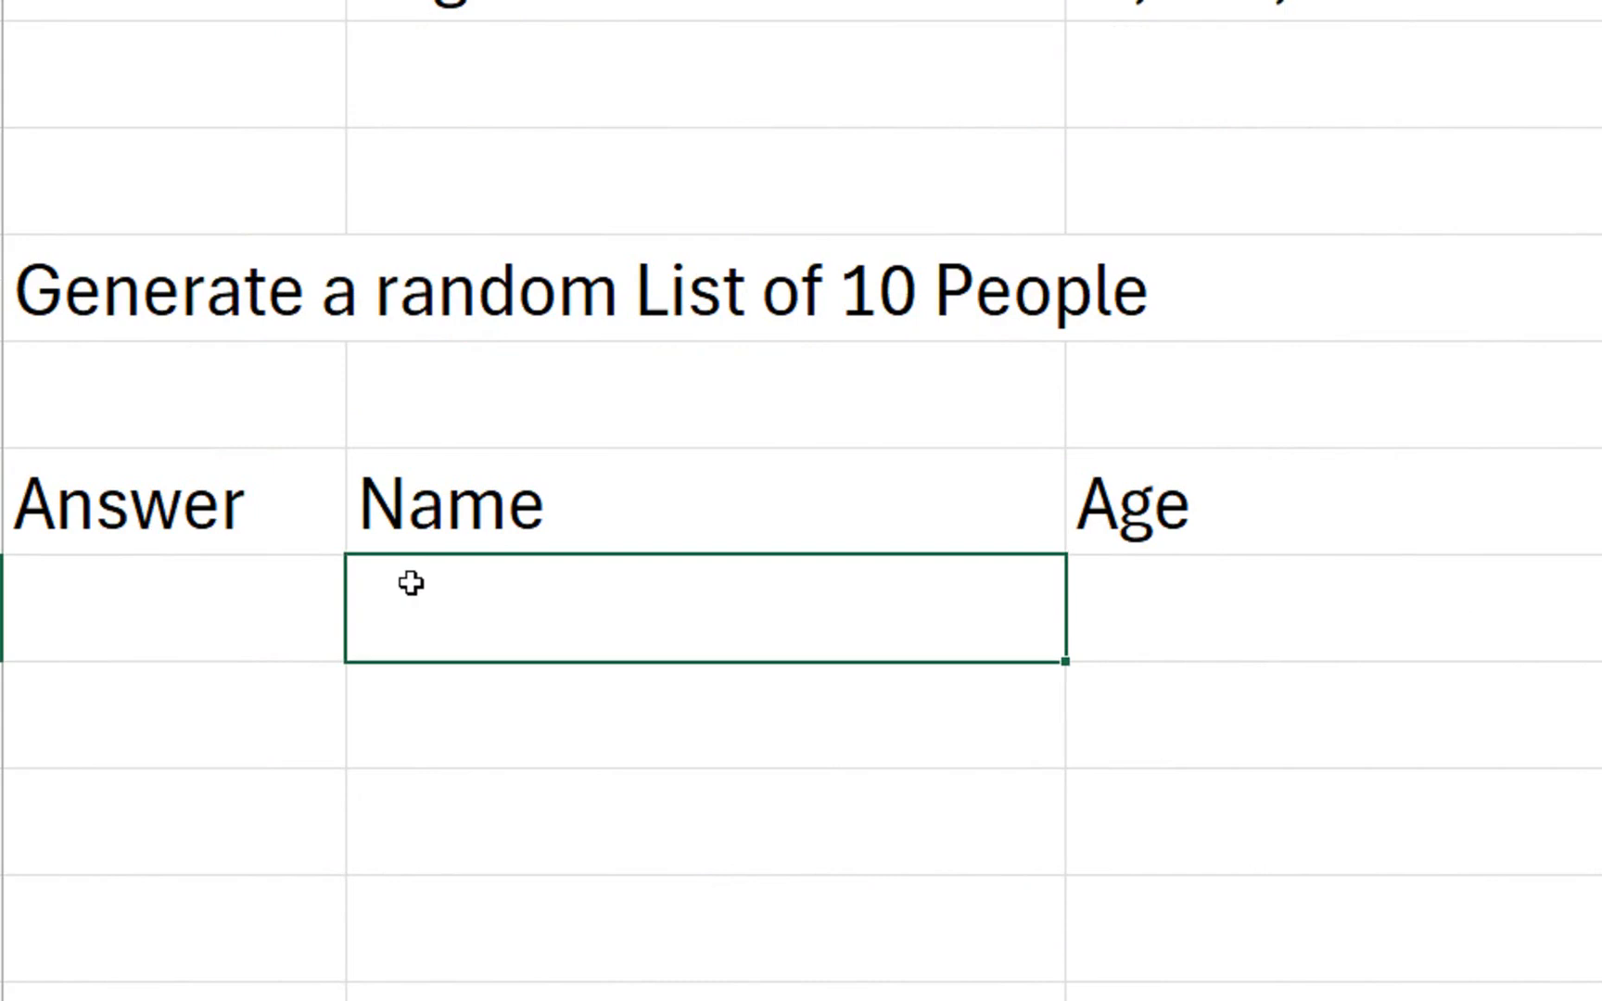
pyautogui.write('=ai')
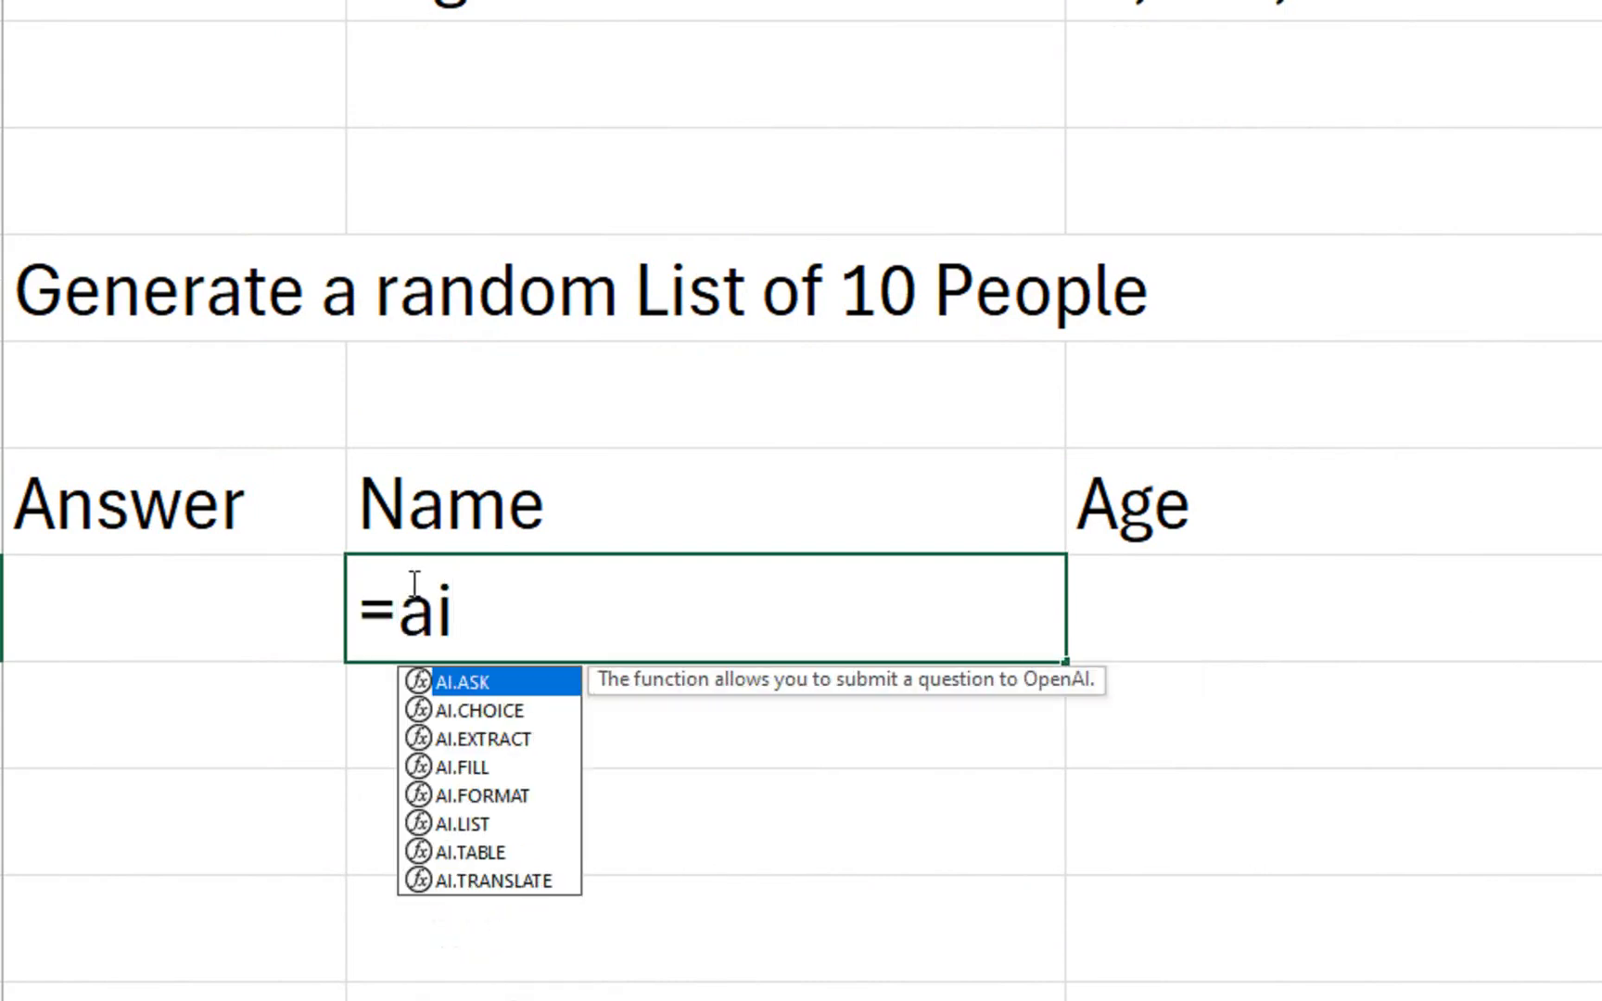
pyautogui.press('Down')
pyautogui.press('Down')
pyautogui.press('Down')
pyautogui.press('Down')
pyautogui.press('Down')
pyautogui.press('Down')
pyautogui.press('Tab')
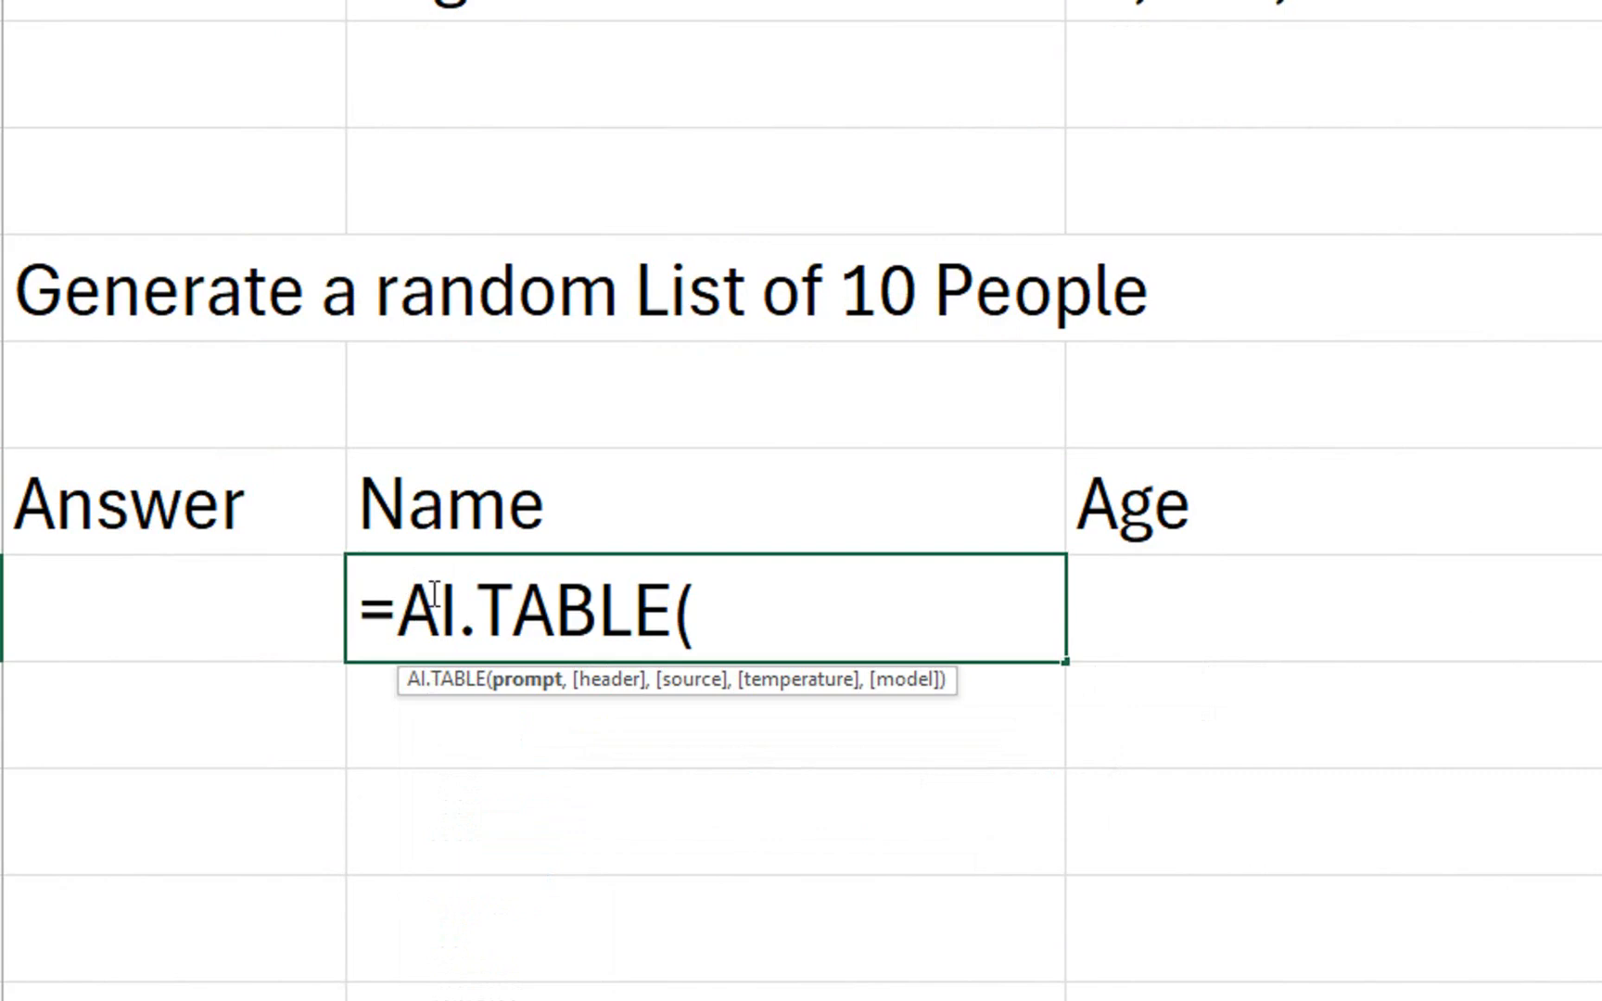
pyautogui.click(225, 293)
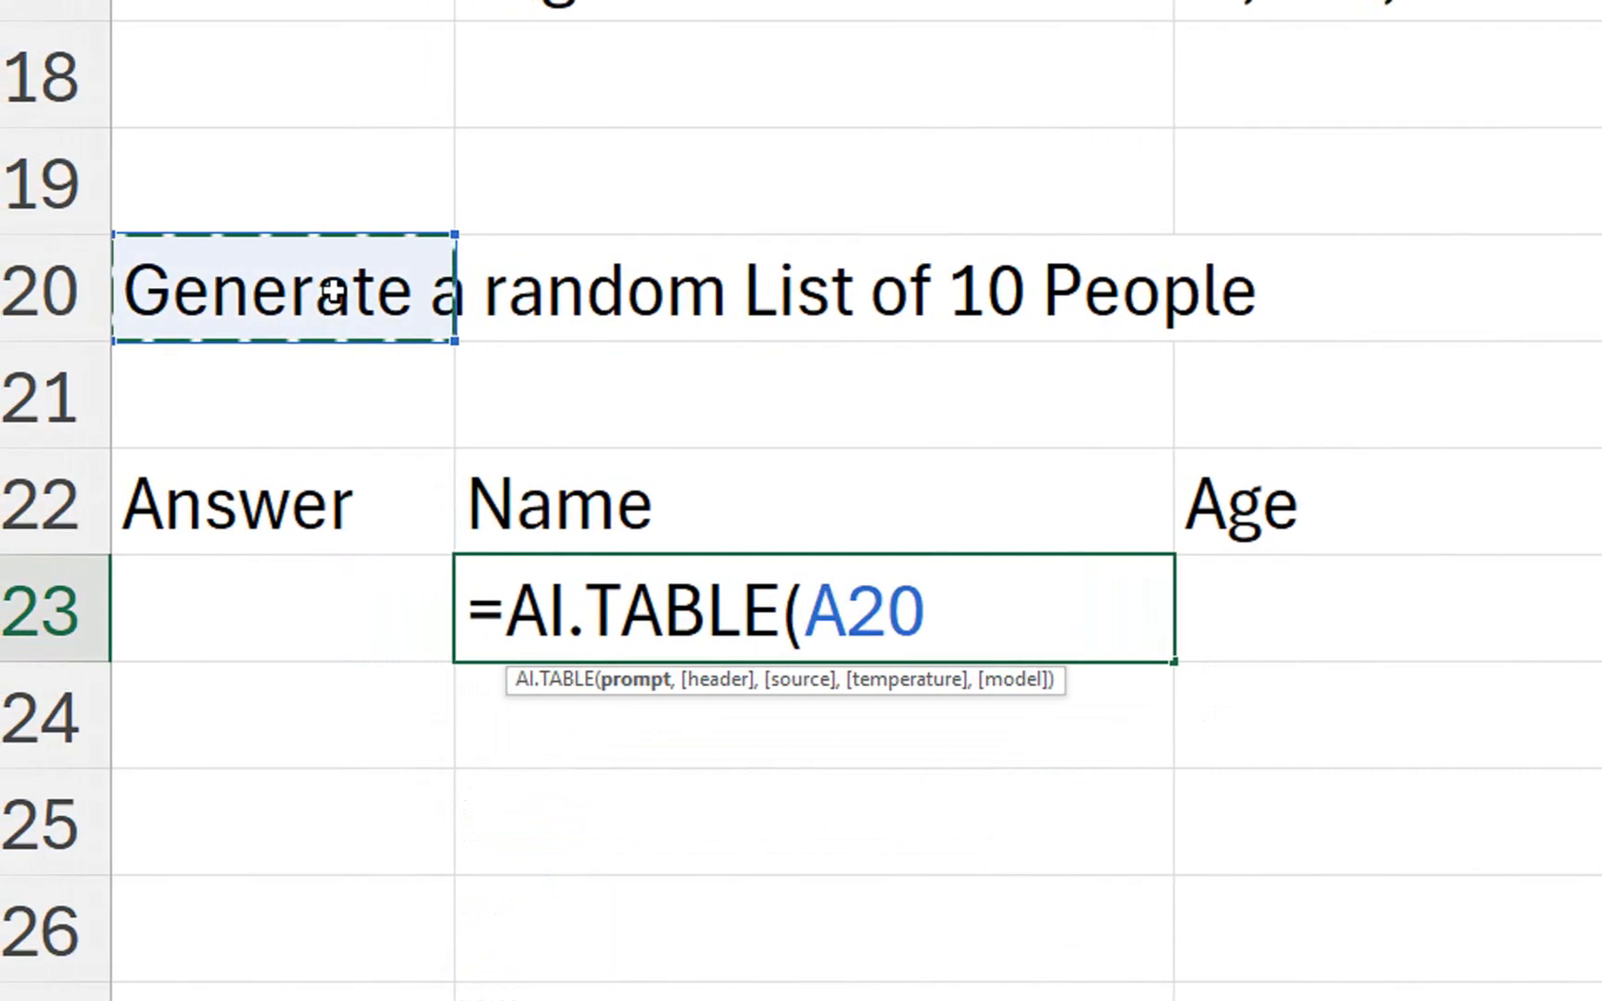
pyautogui.write(',')
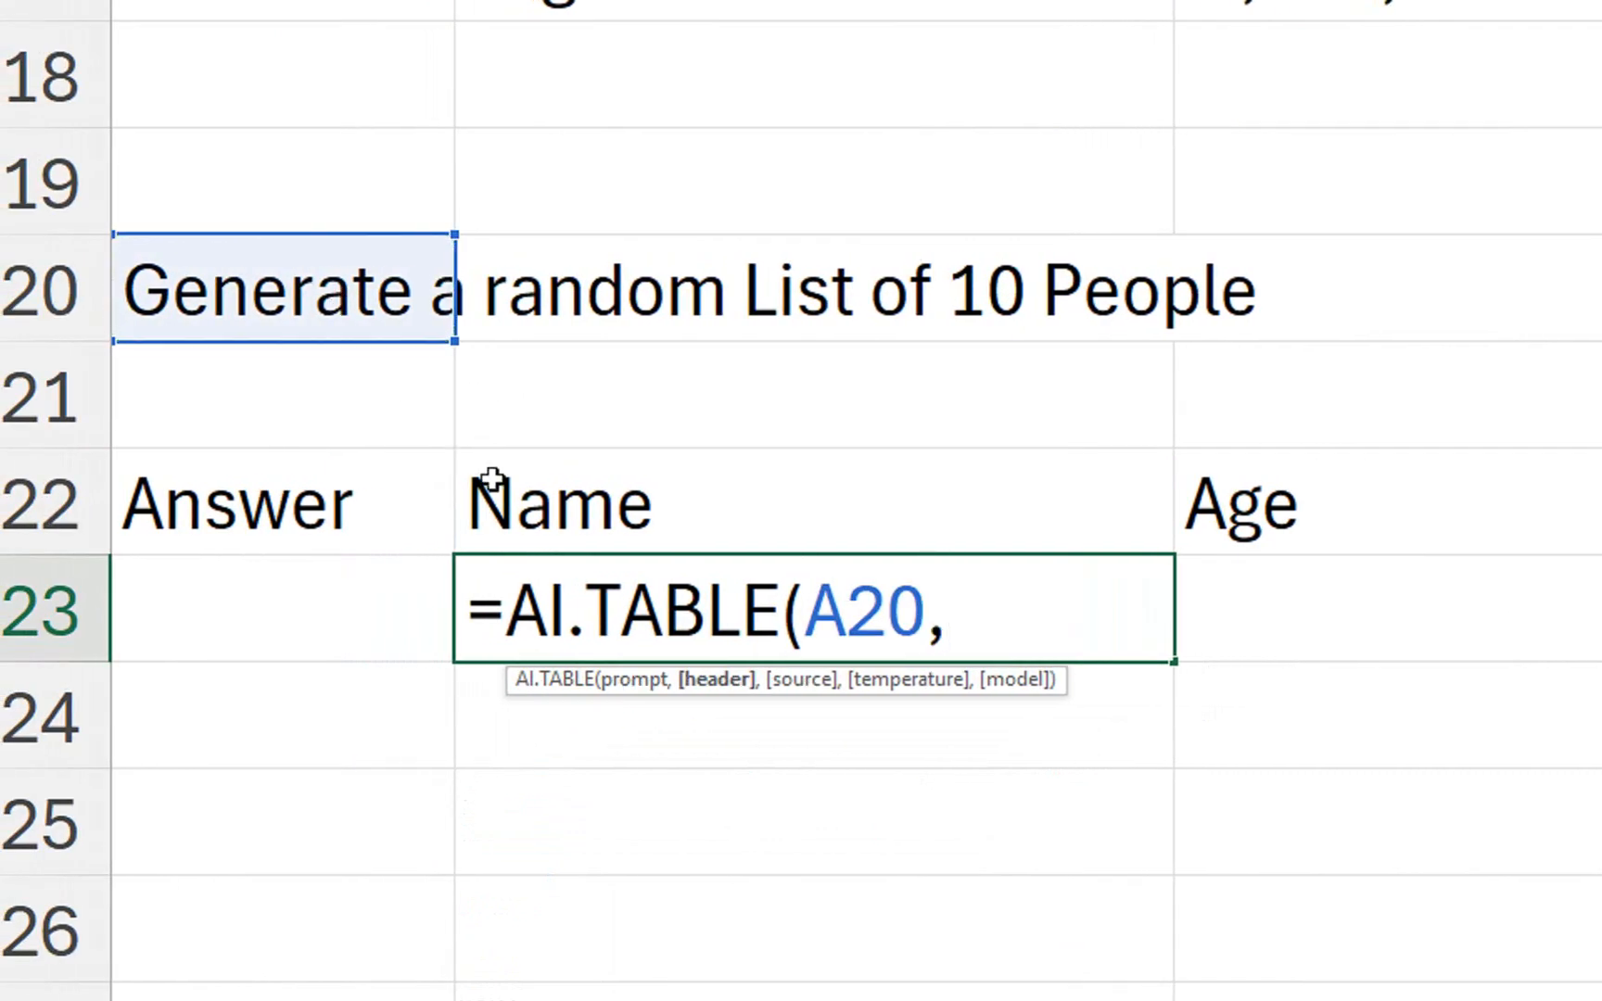
pyautogui.moveTo(492, 480); pyautogui.dragTo(1601, 487)
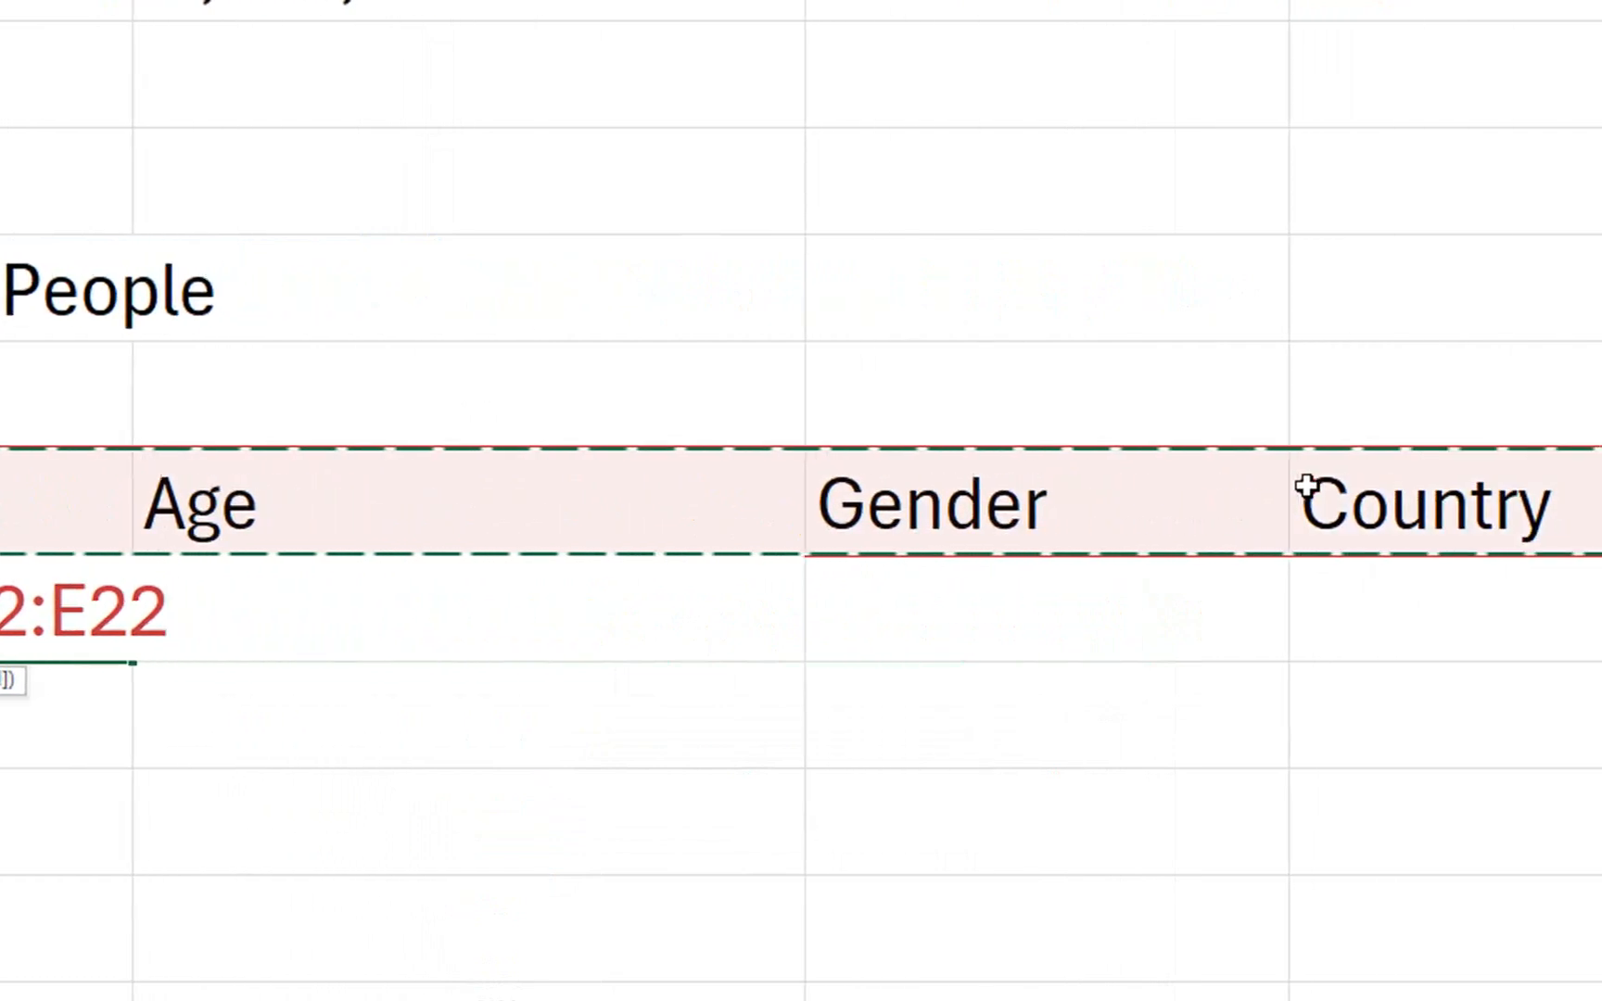
pyautogui.write(')')
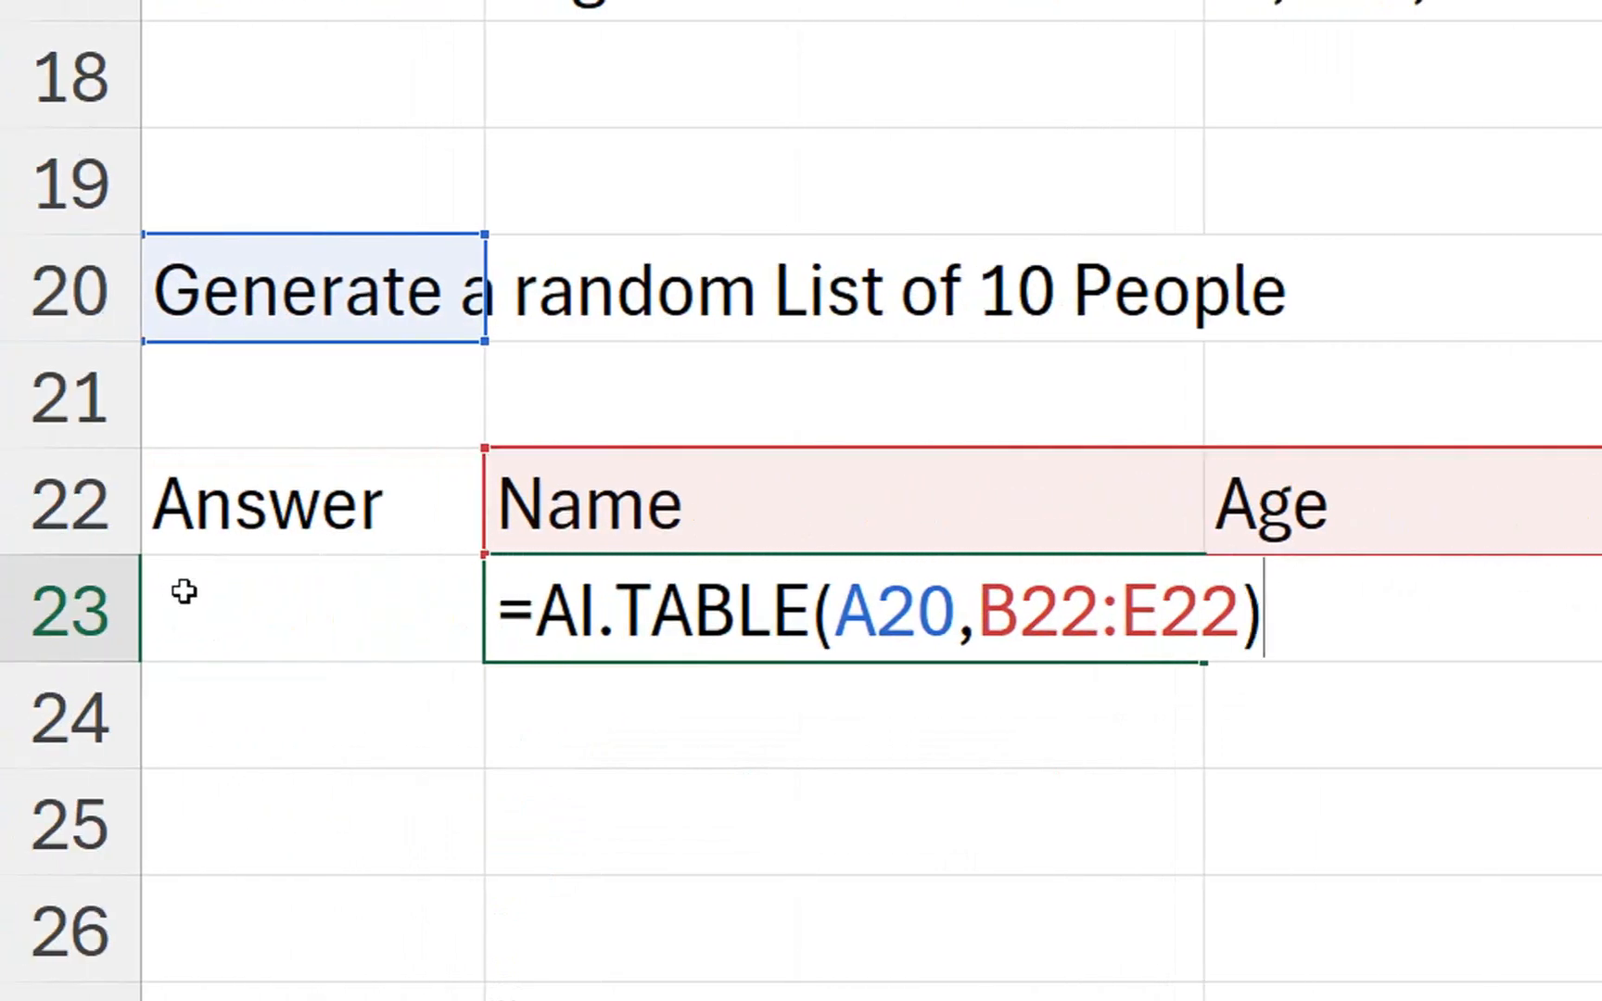
pyautogui.press('Return')
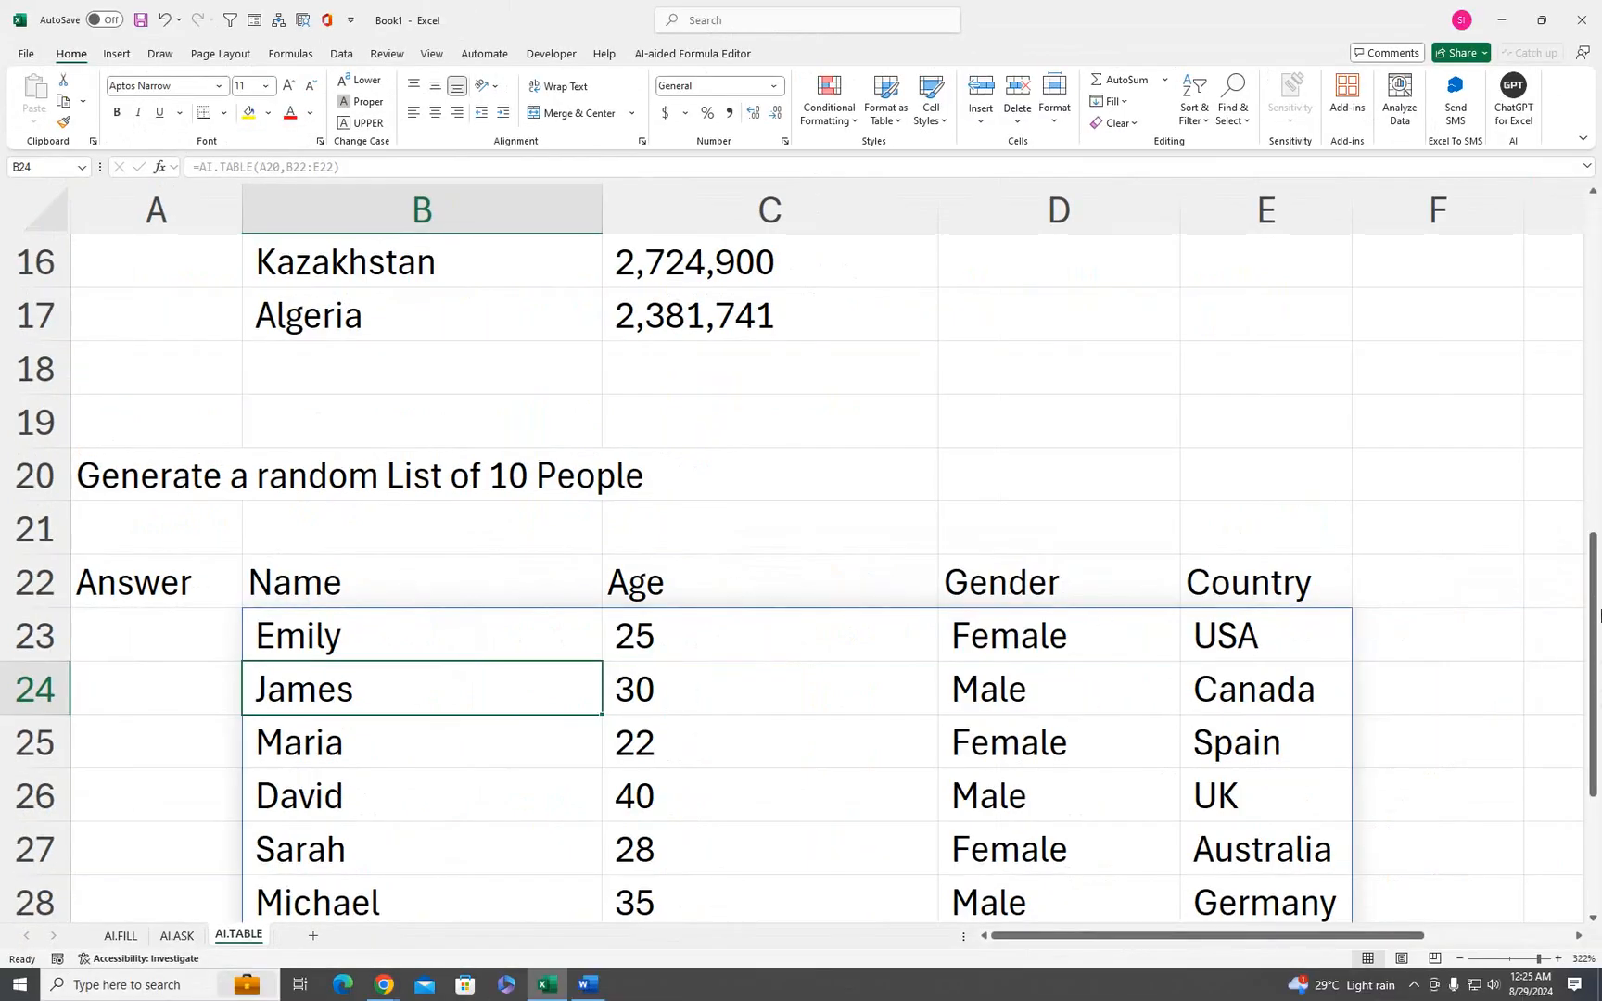
# - Centre the people table in B22:E32 horizontally, including its header row
pyautogui.moveTo(1599, 613); pyautogui.dragTo(1598, 697)
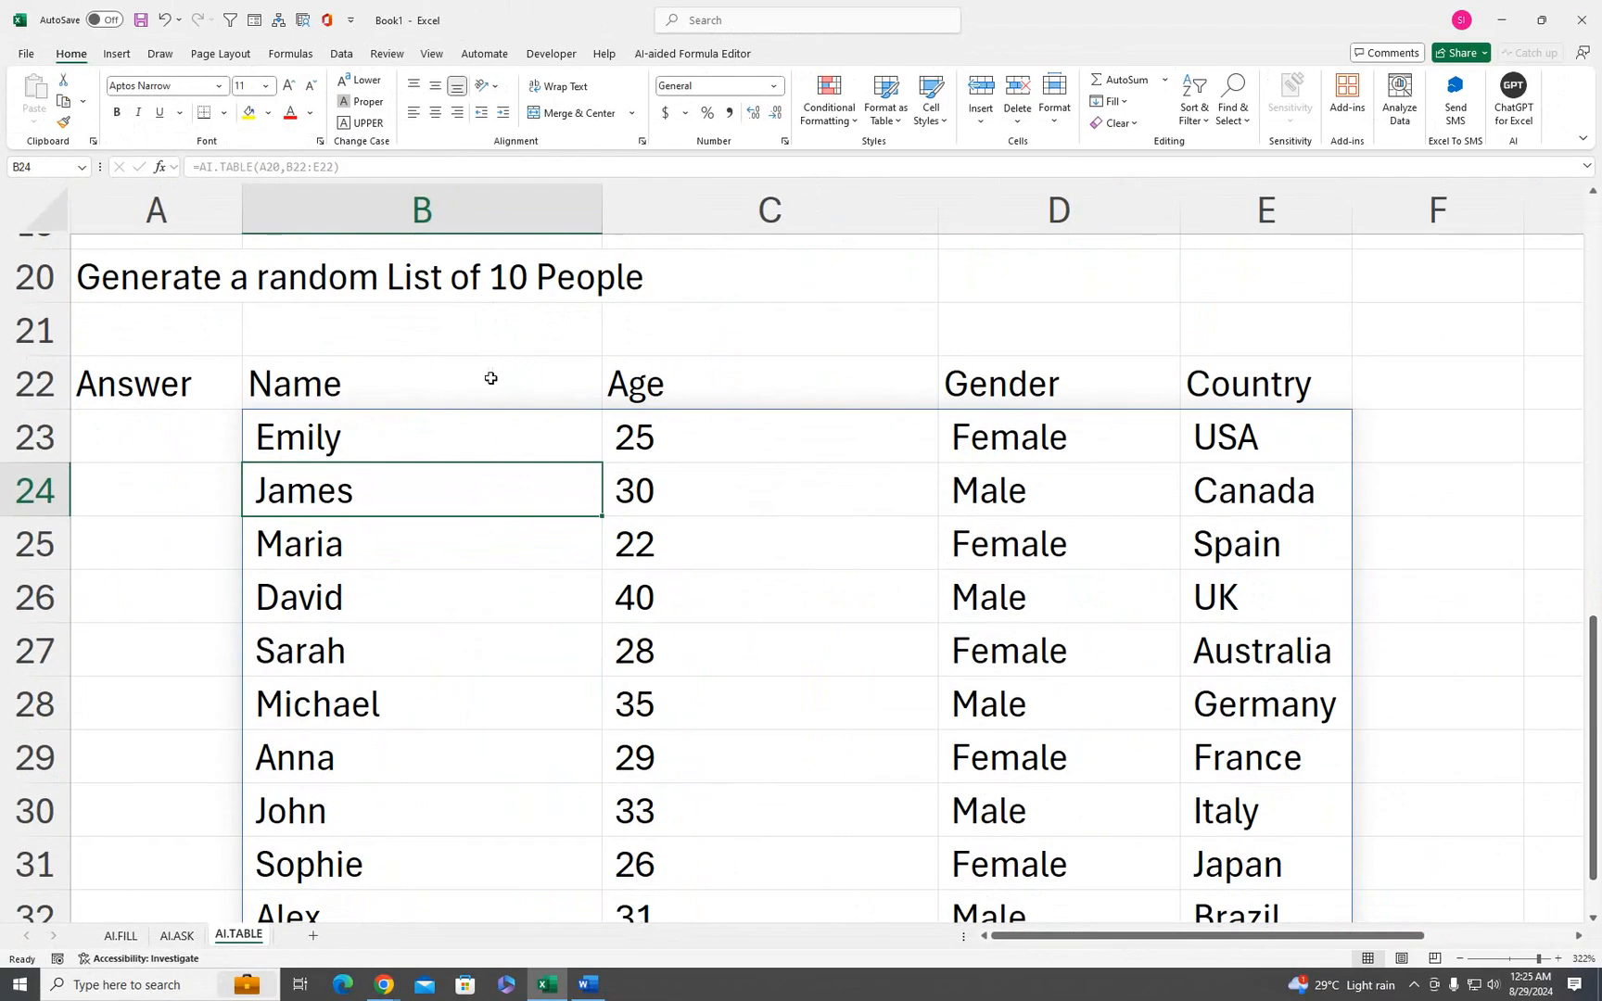
pyautogui.moveTo(490, 379); pyautogui.dragTo(1181, 801)
pyautogui.click(433, 114)
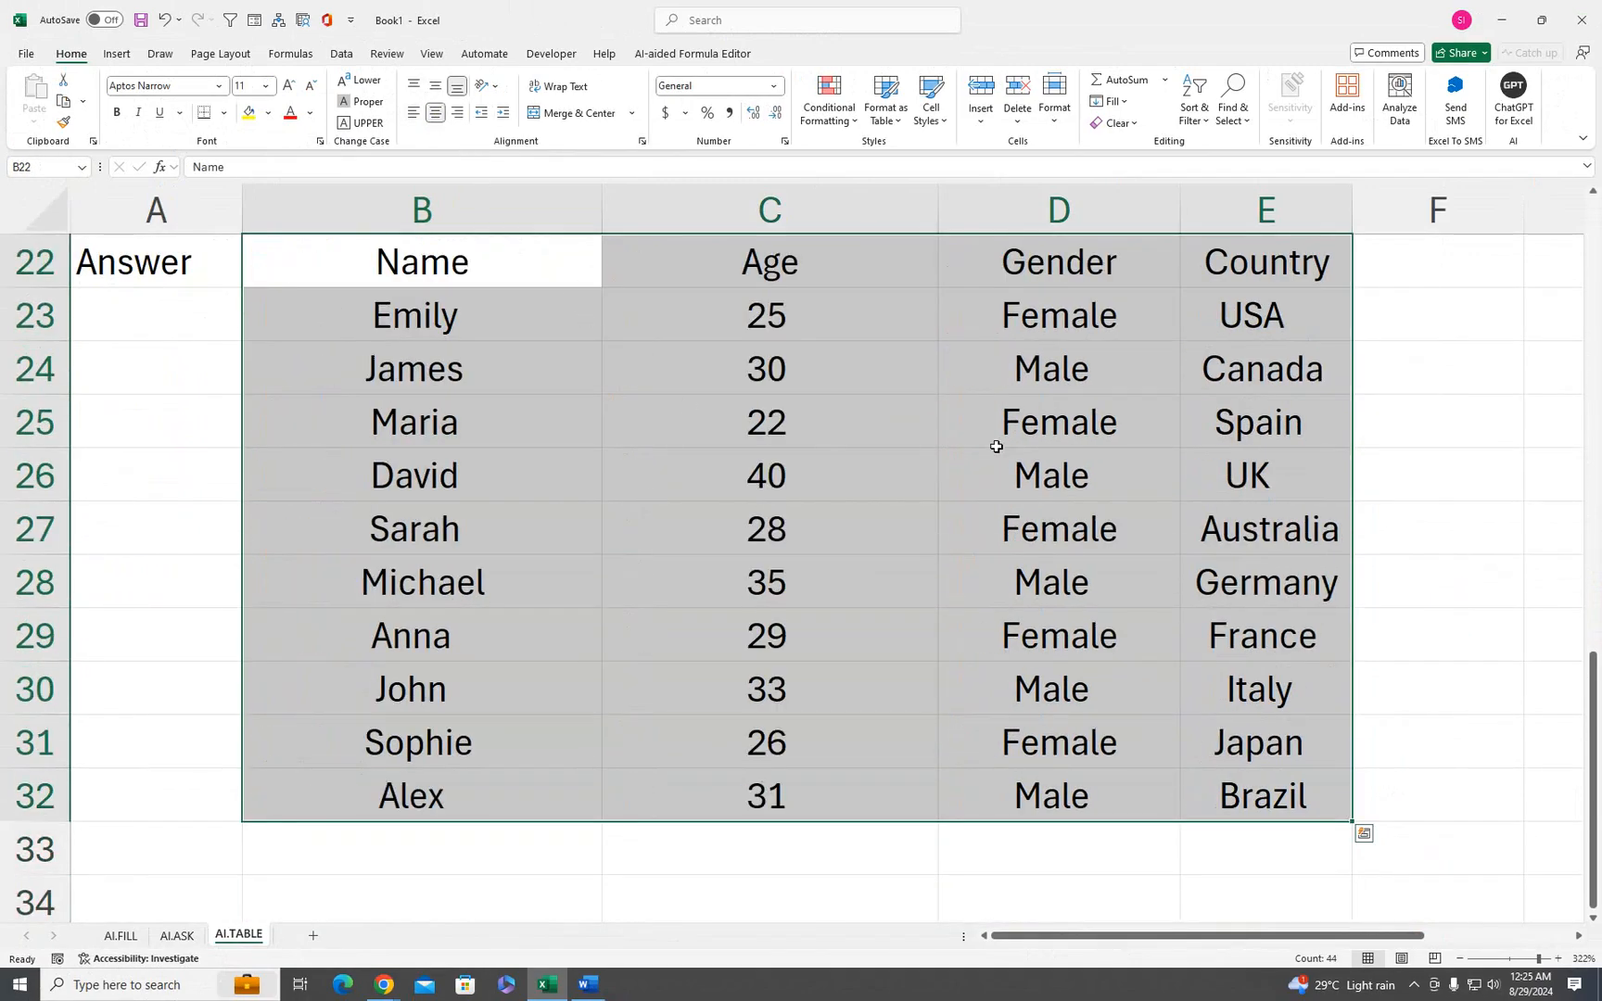
# - Make the people table's header row B22:E22 bold with a yellow fill, and narrow column B slightly
pyautogui.moveTo(1595, 194); pyautogui.dragTo(1594, 195)
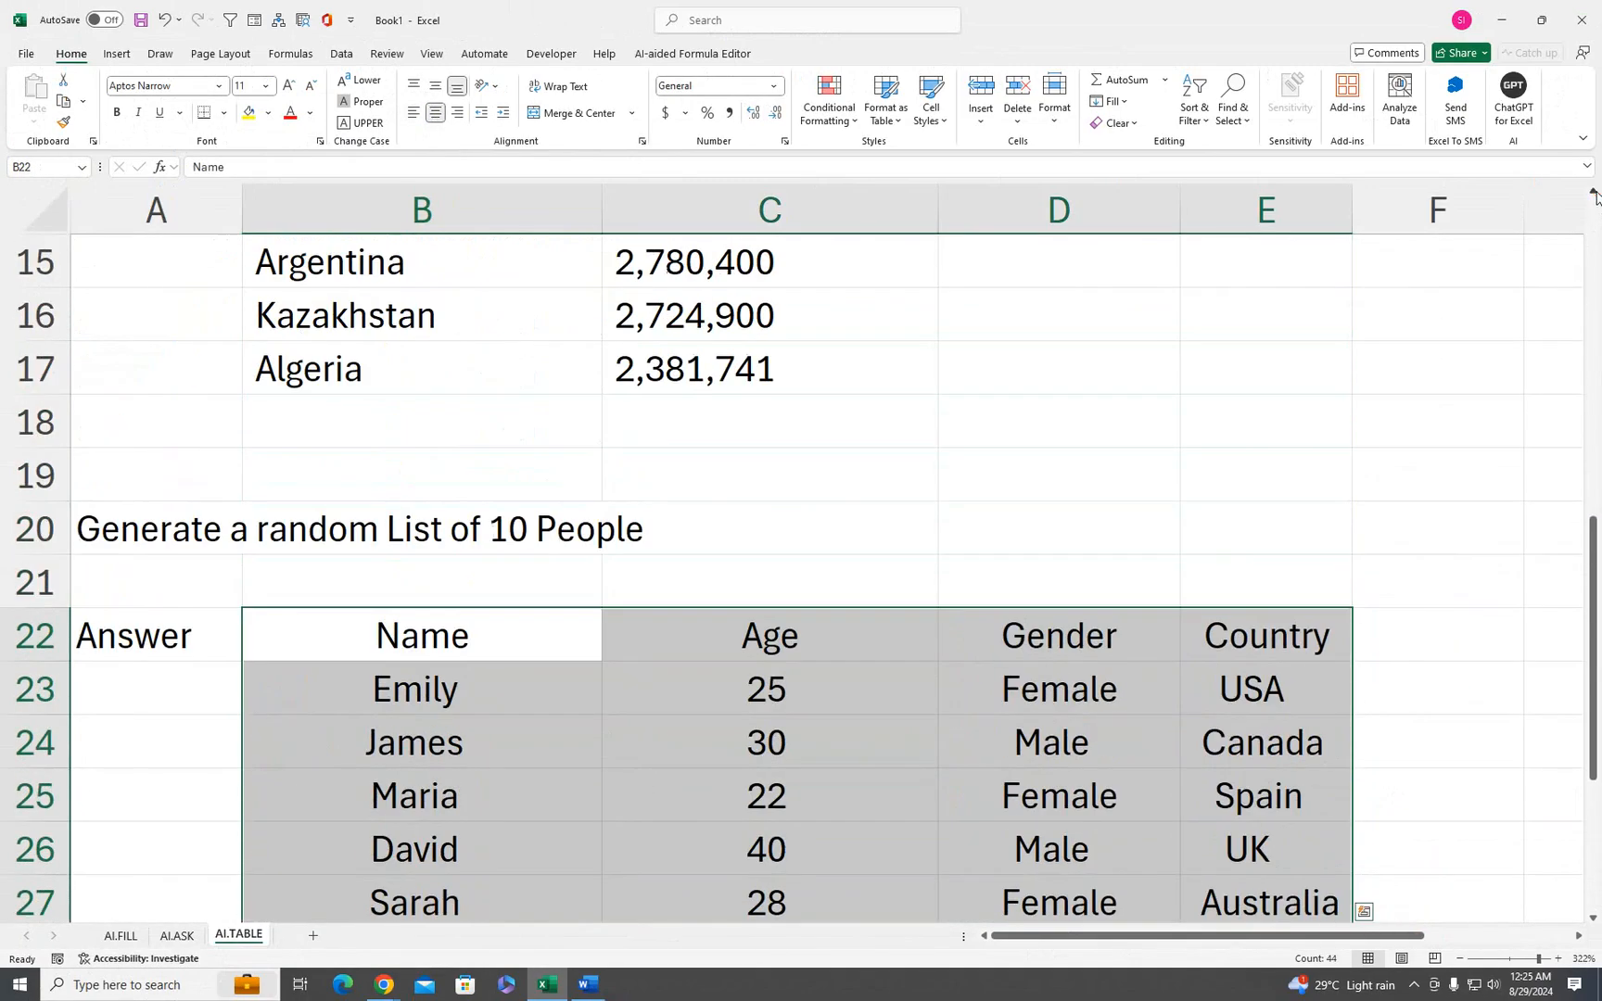
pyautogui.moveTo(1224, 636); pyautogui.dragTo(358, 634)
pyautogui.click(256, 118)
pyautogui.click(115, 113)
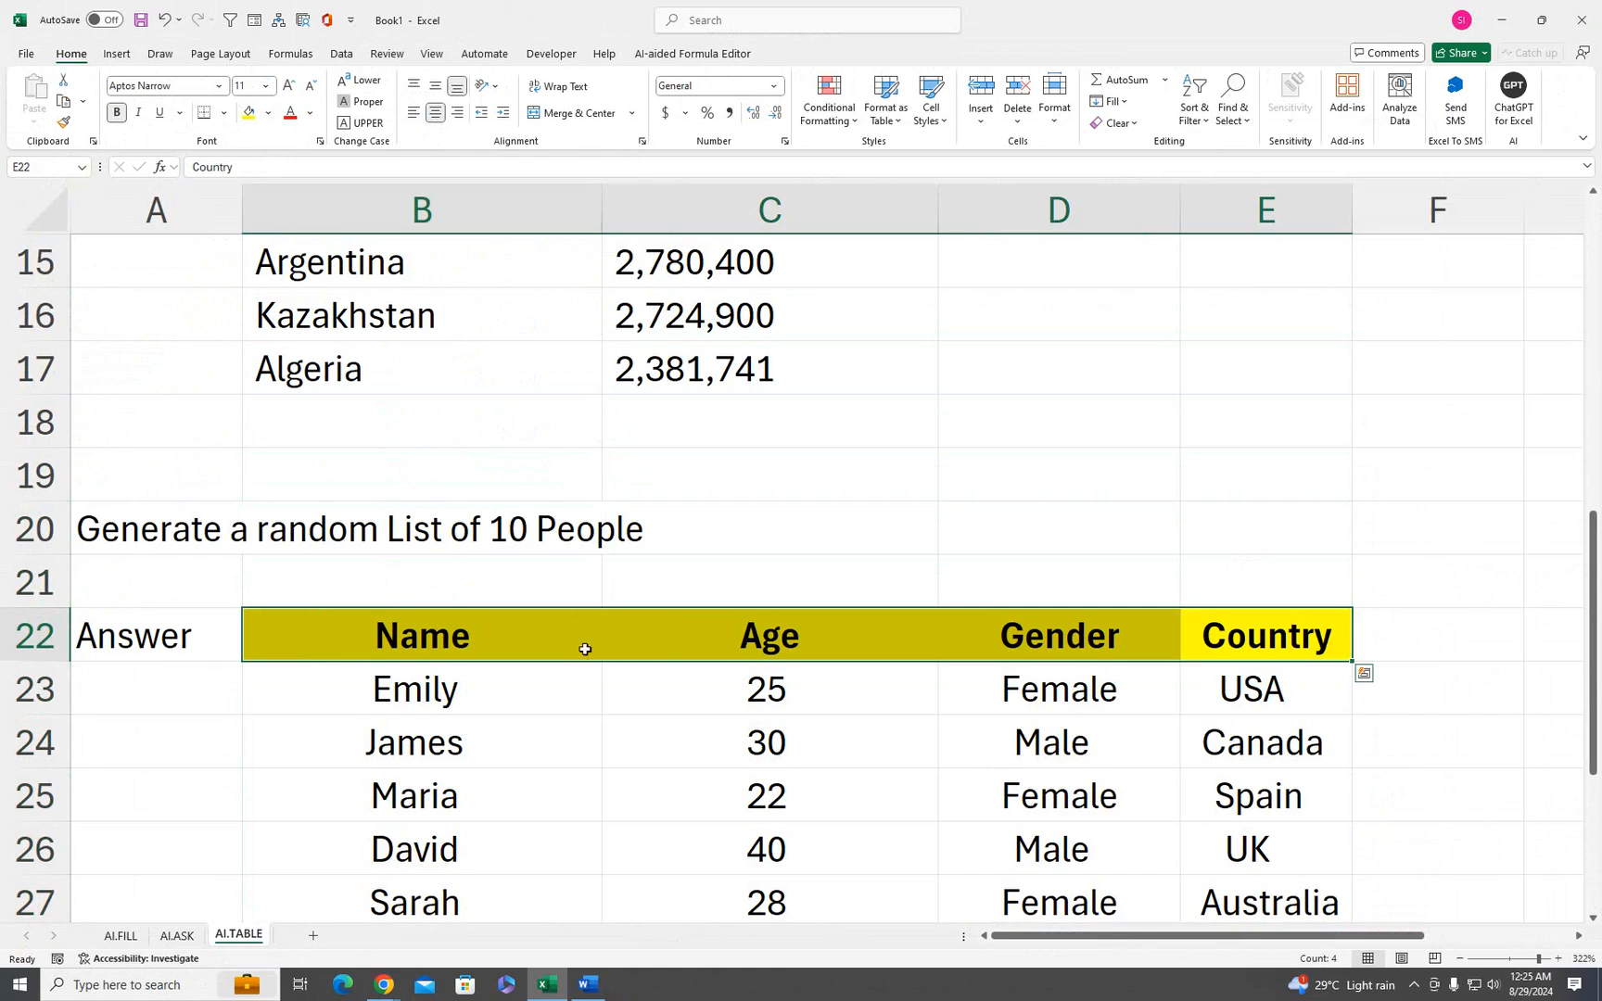
pyautogui.moveTo(601, 201); pyautogui.dragTo(553, 201)
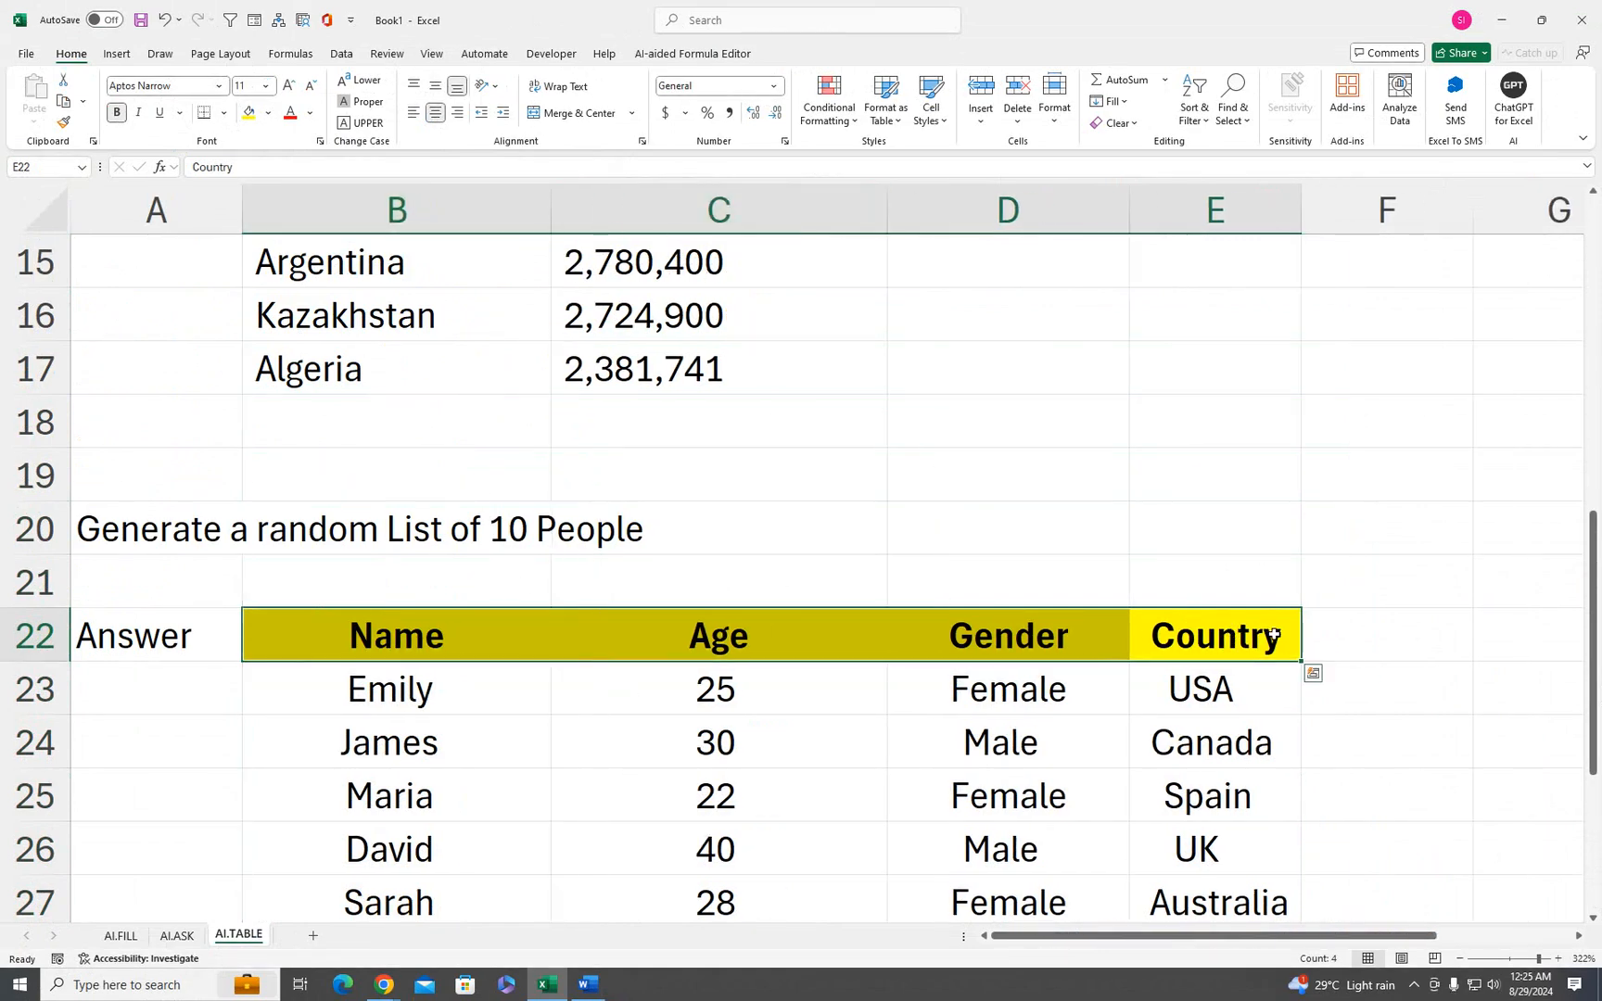
pyautogui.click(718, 786)
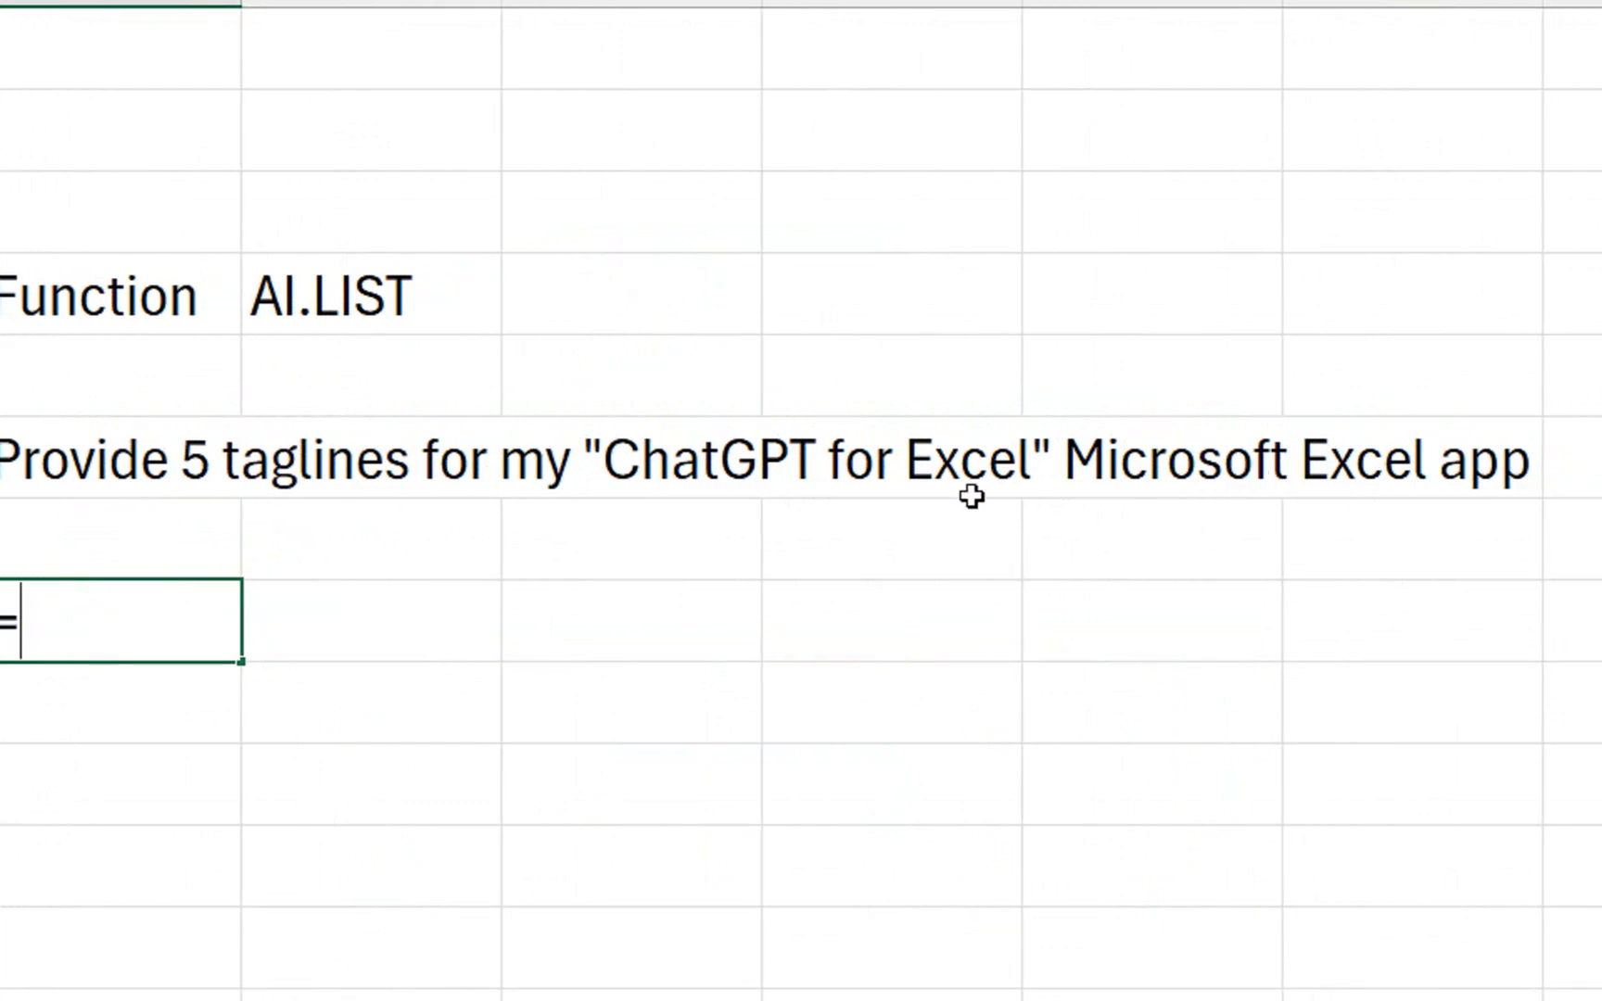
# - Enter =AI.LIST(A6) in cell A8 to generate the "ChatGPT for Excel" taglines, and check the prompt in A6
pyautogui.write('ai')
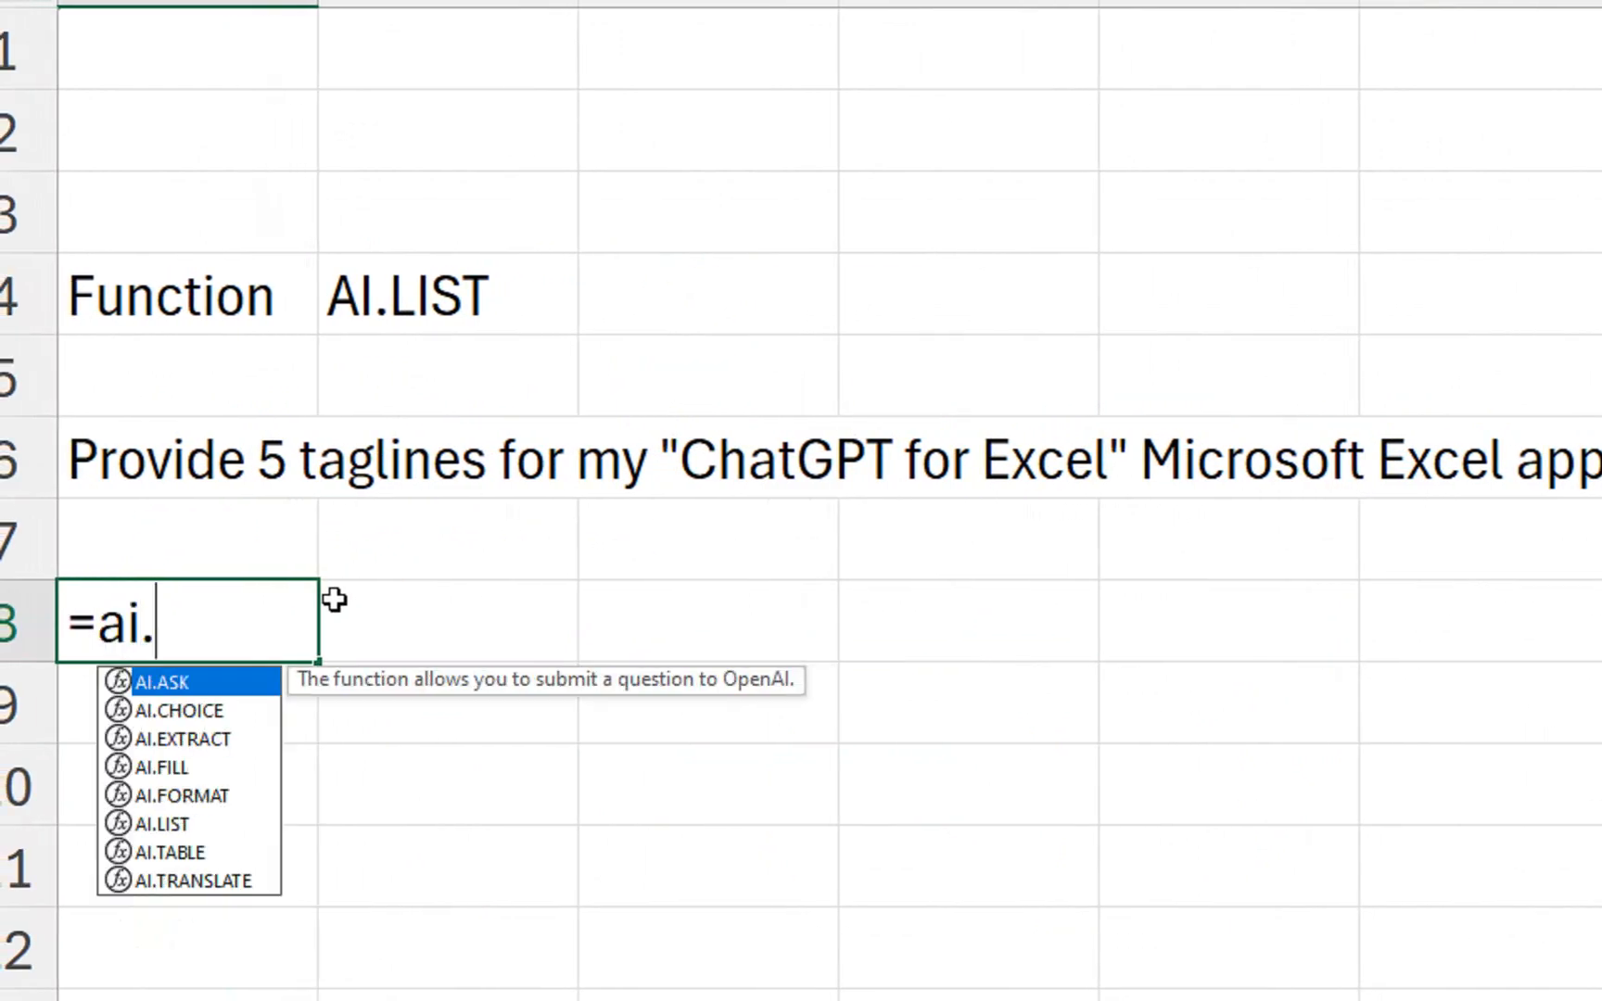
pyautogui.write('.')
pyautogui.press('Down')
pyautogui.press('Down')
pyautogui.press('Down')
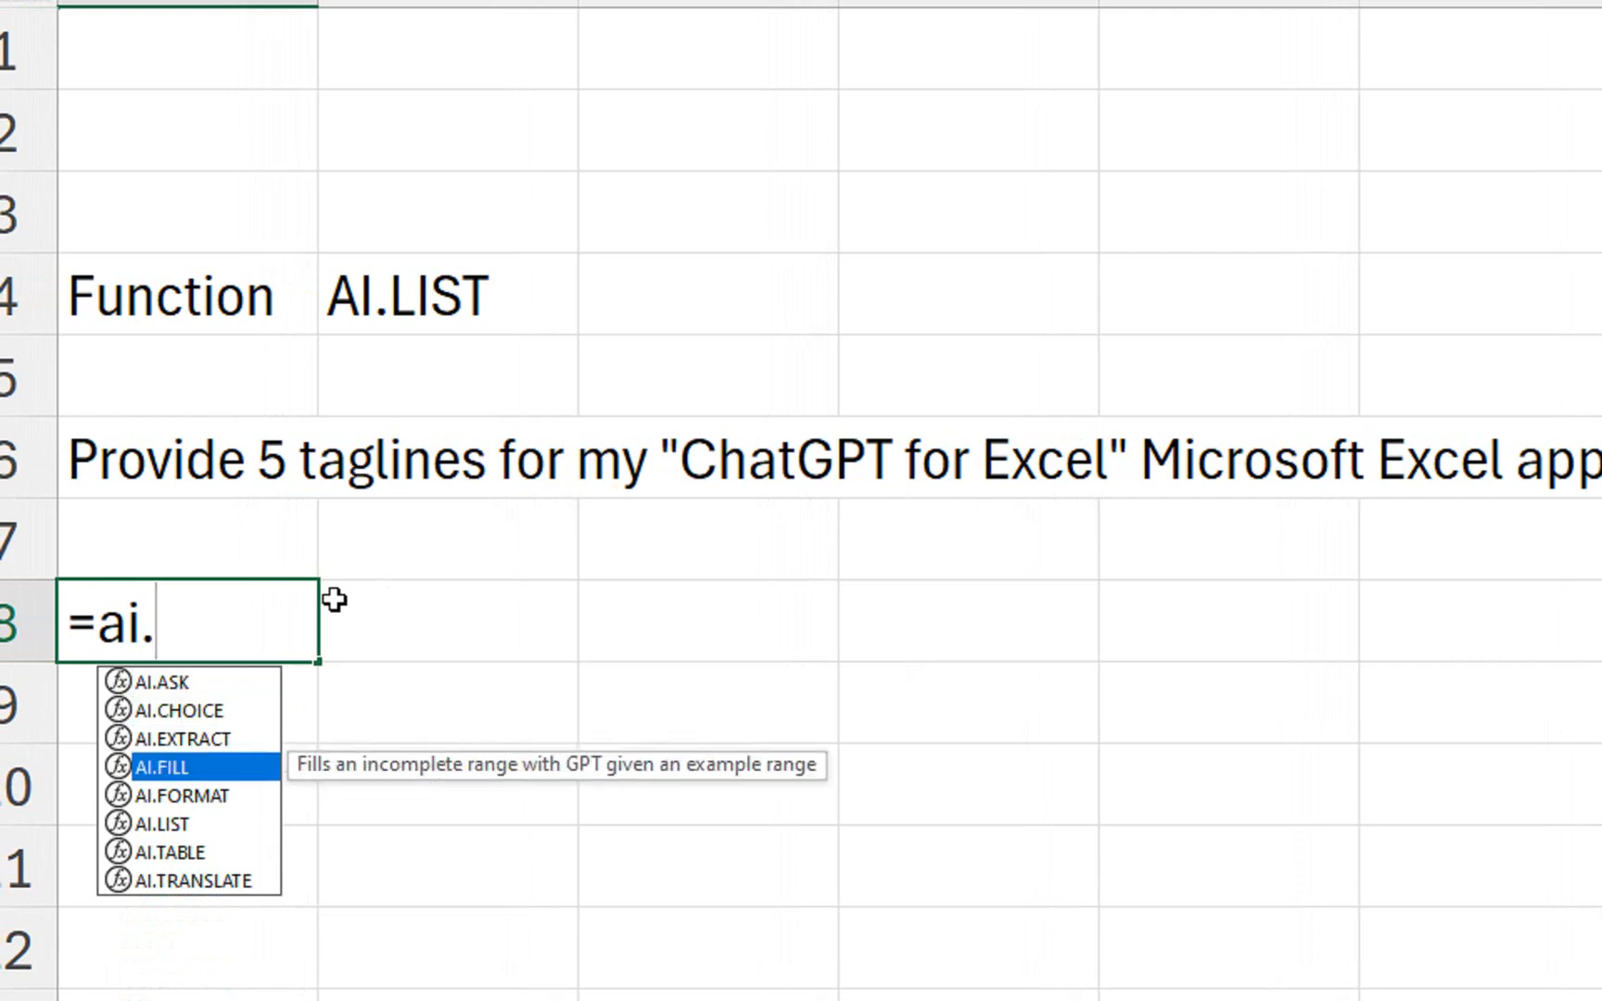
pyautogui.press('Down')
pyautogui.press('Down')
pyautogui.press('Tab')
pyautogui.click(221, 459)
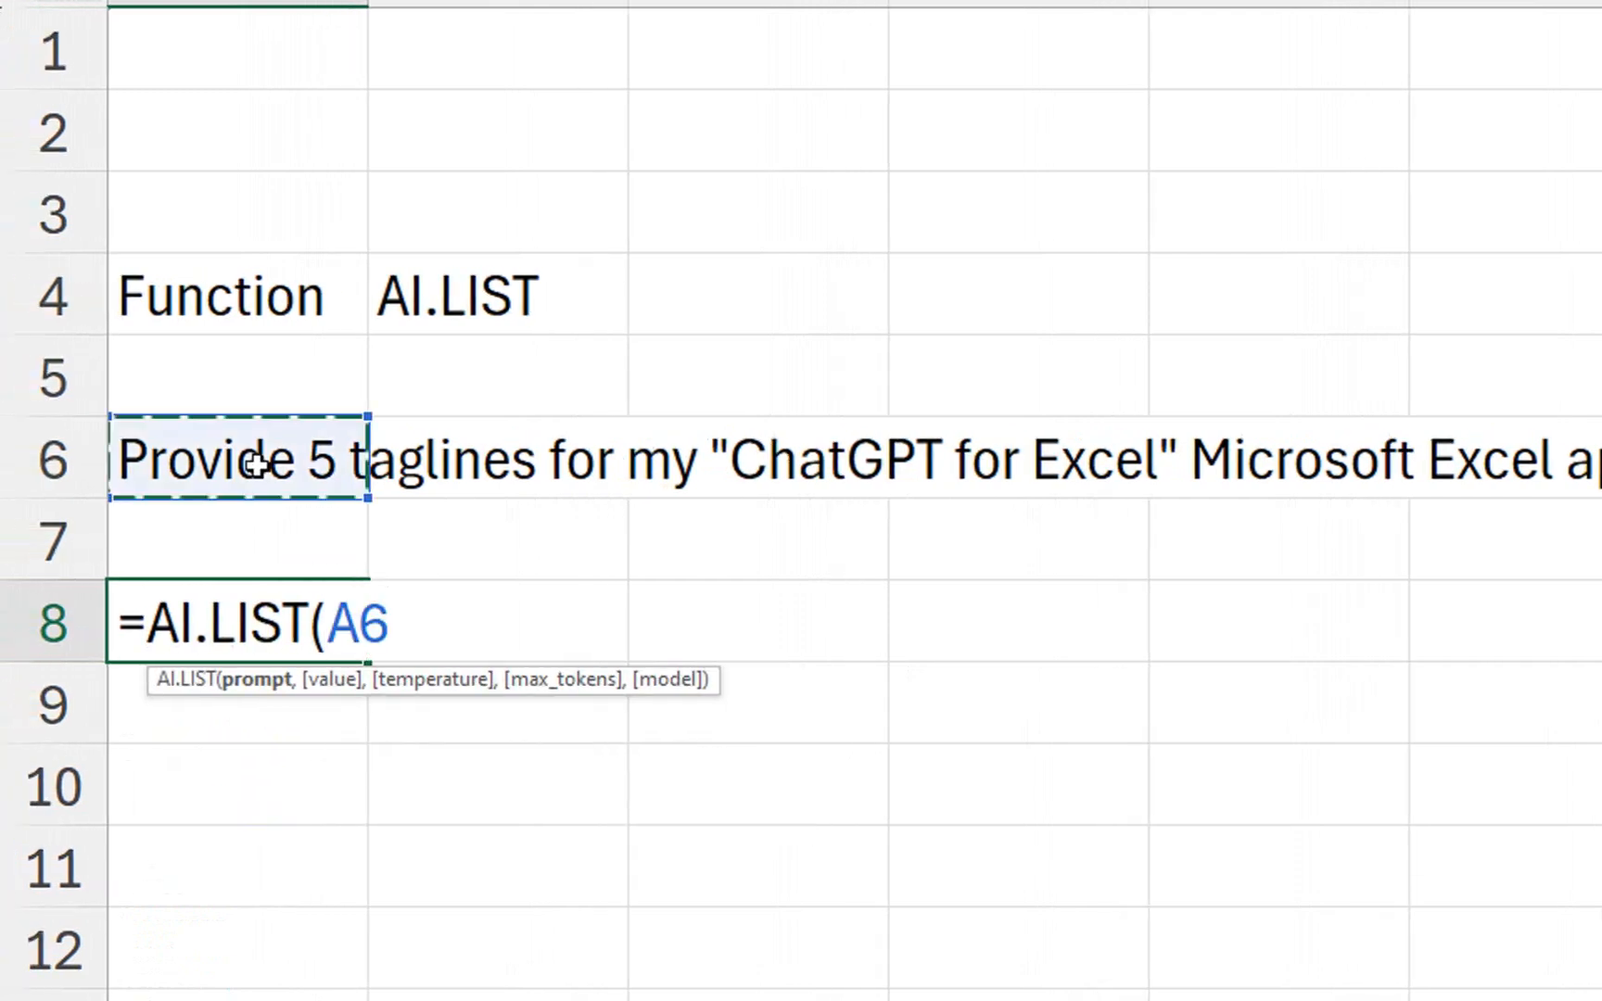
pyautogui.press('Return')
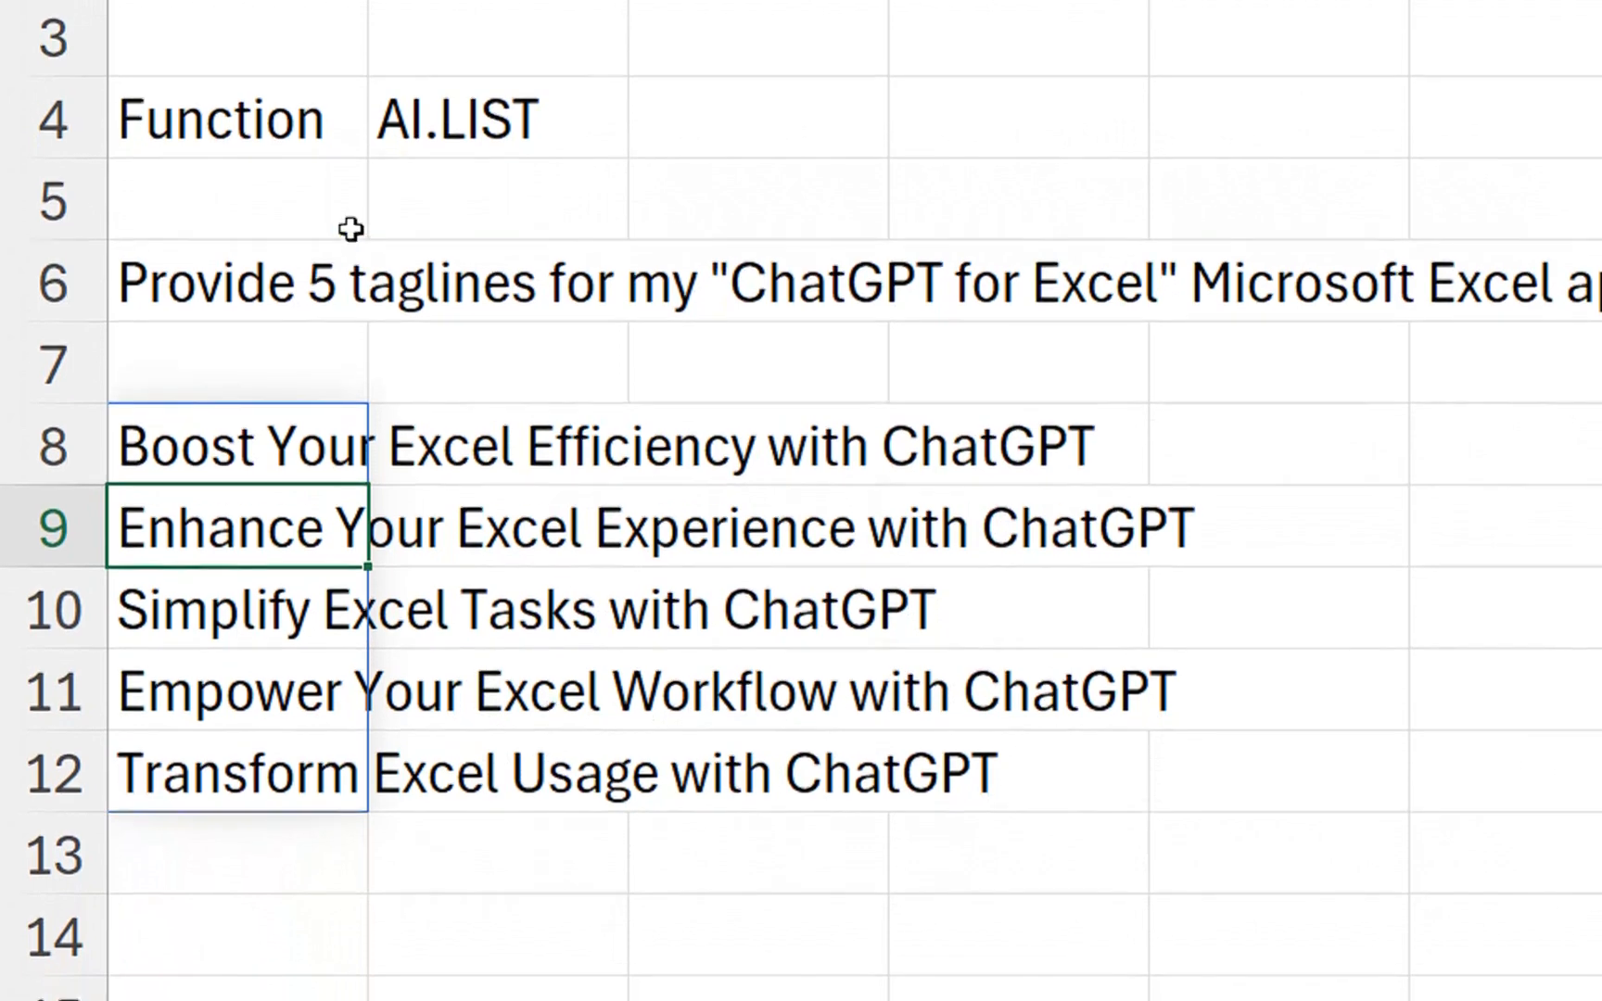
pyautogui.click(500, 287)
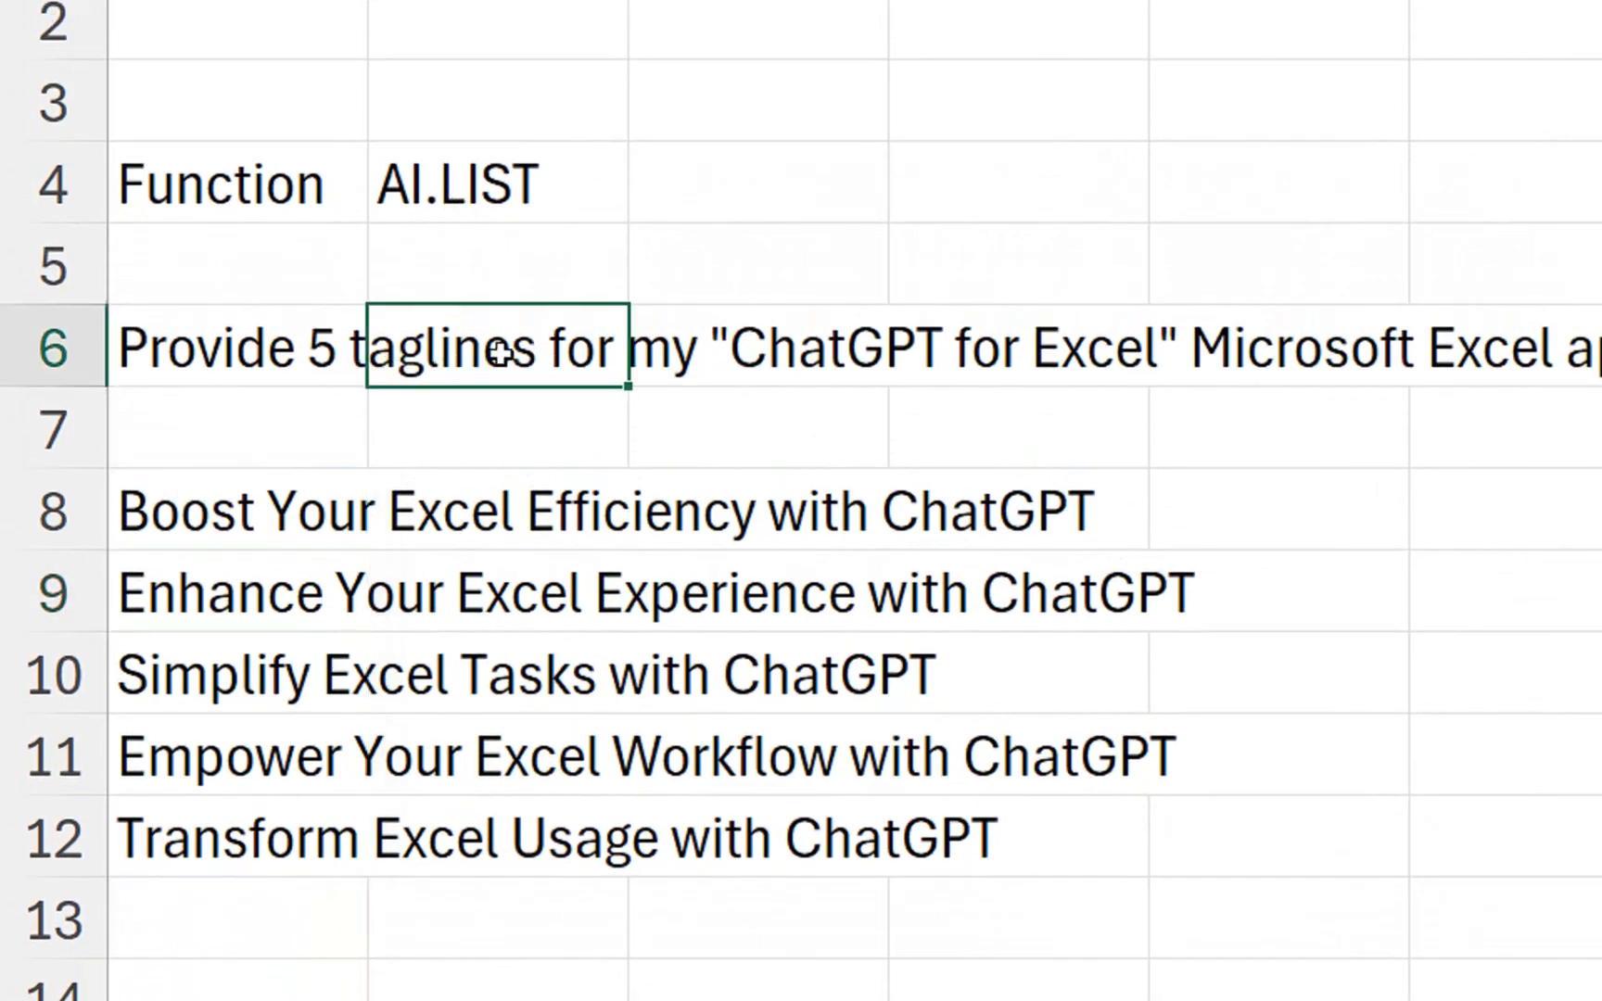
pyautogui.click(276, 352)
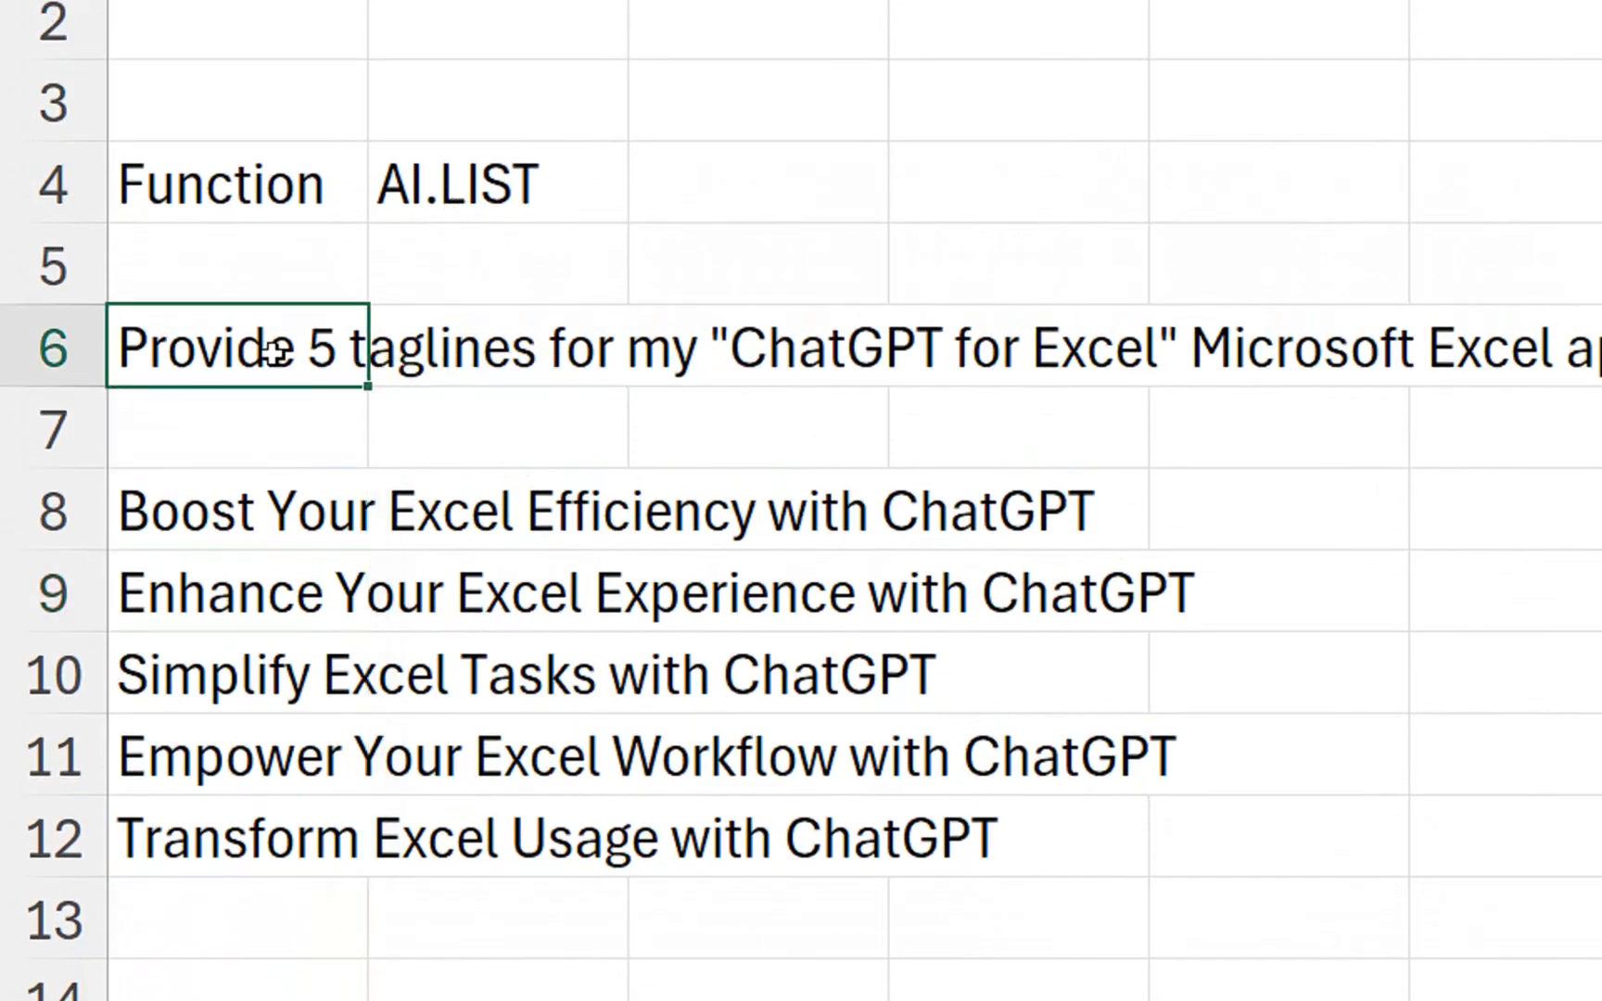